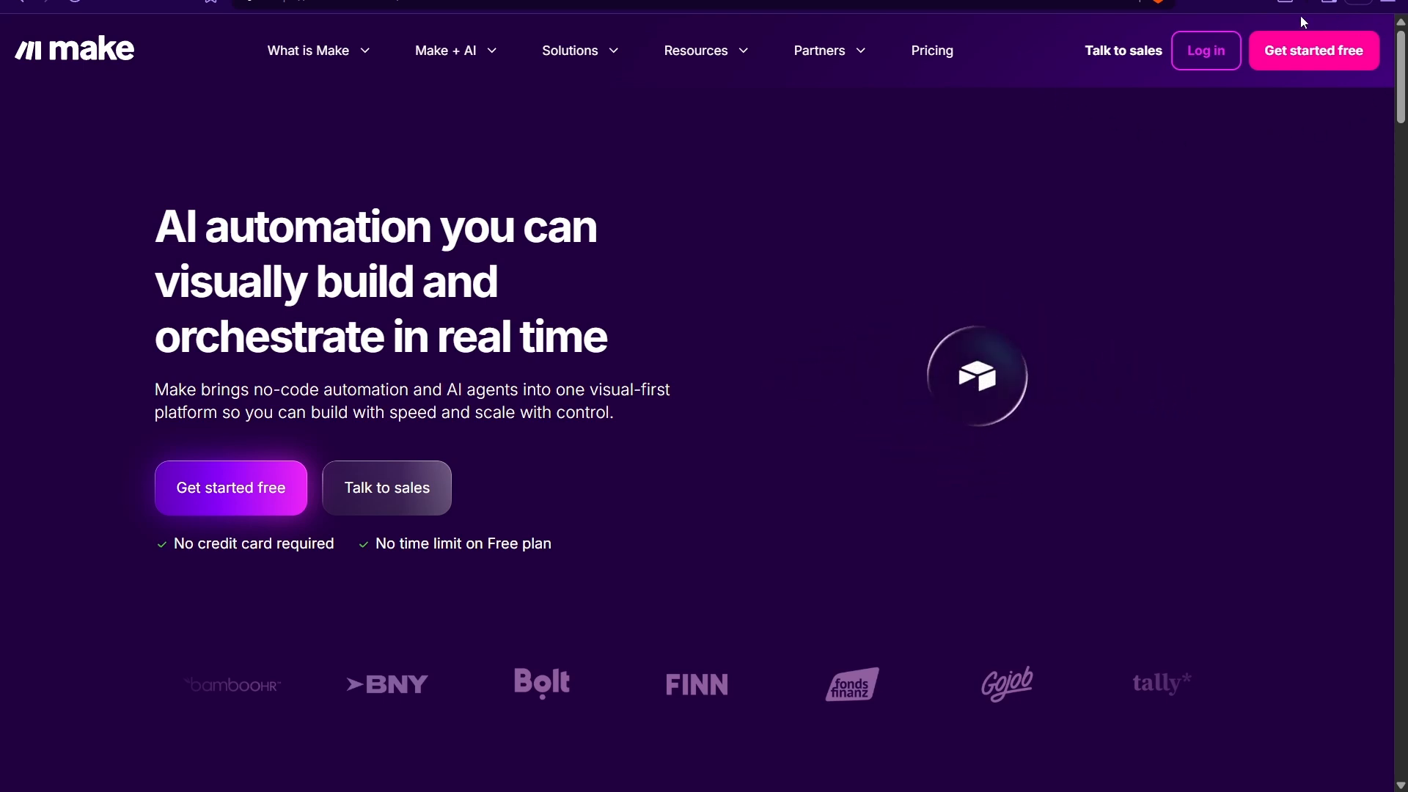
Sign up for a free Make account through the other sign-up options, keeping the prefilled details
{"action": "left_click", "coordinate": [1330, 66]}
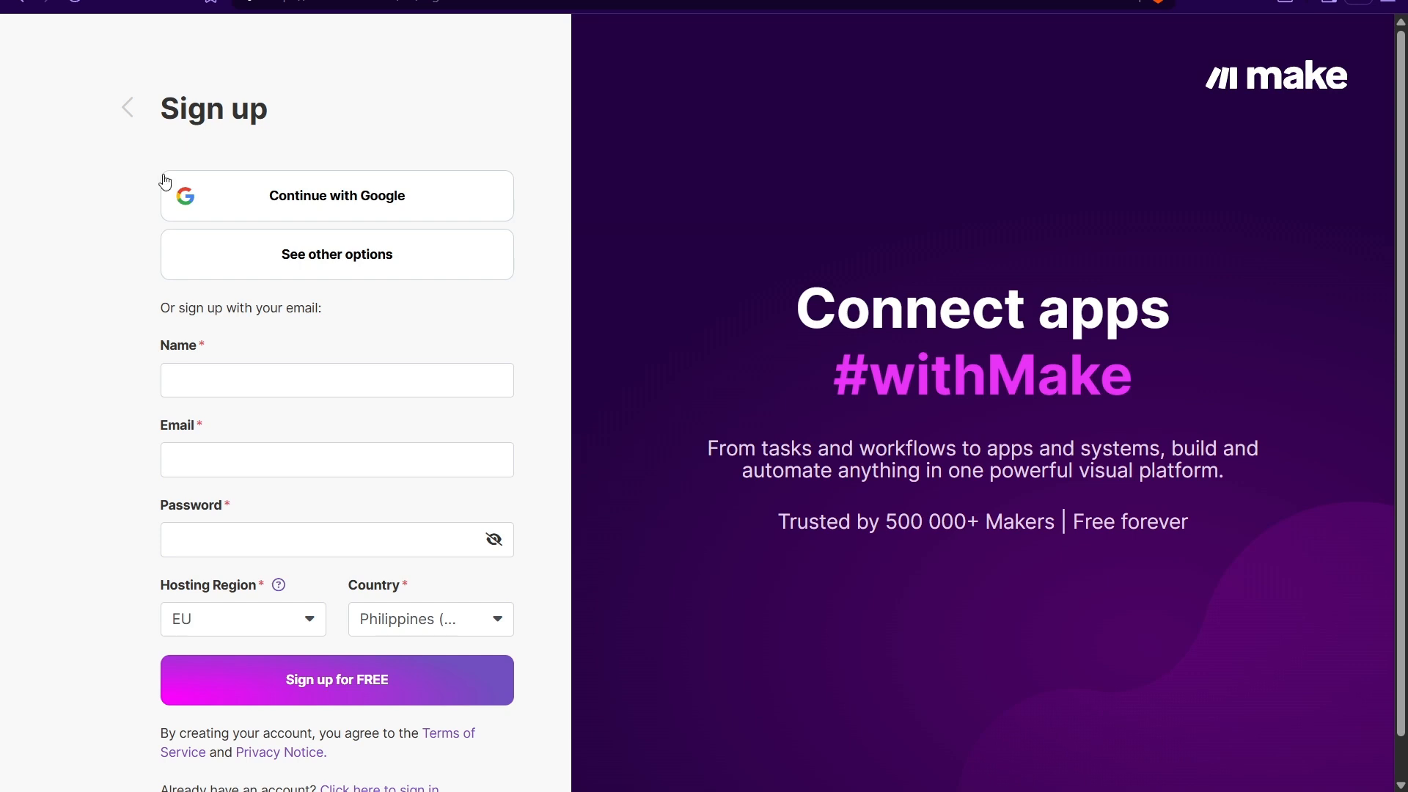
{"action": "left_click", "coordinate": [325, 255]}
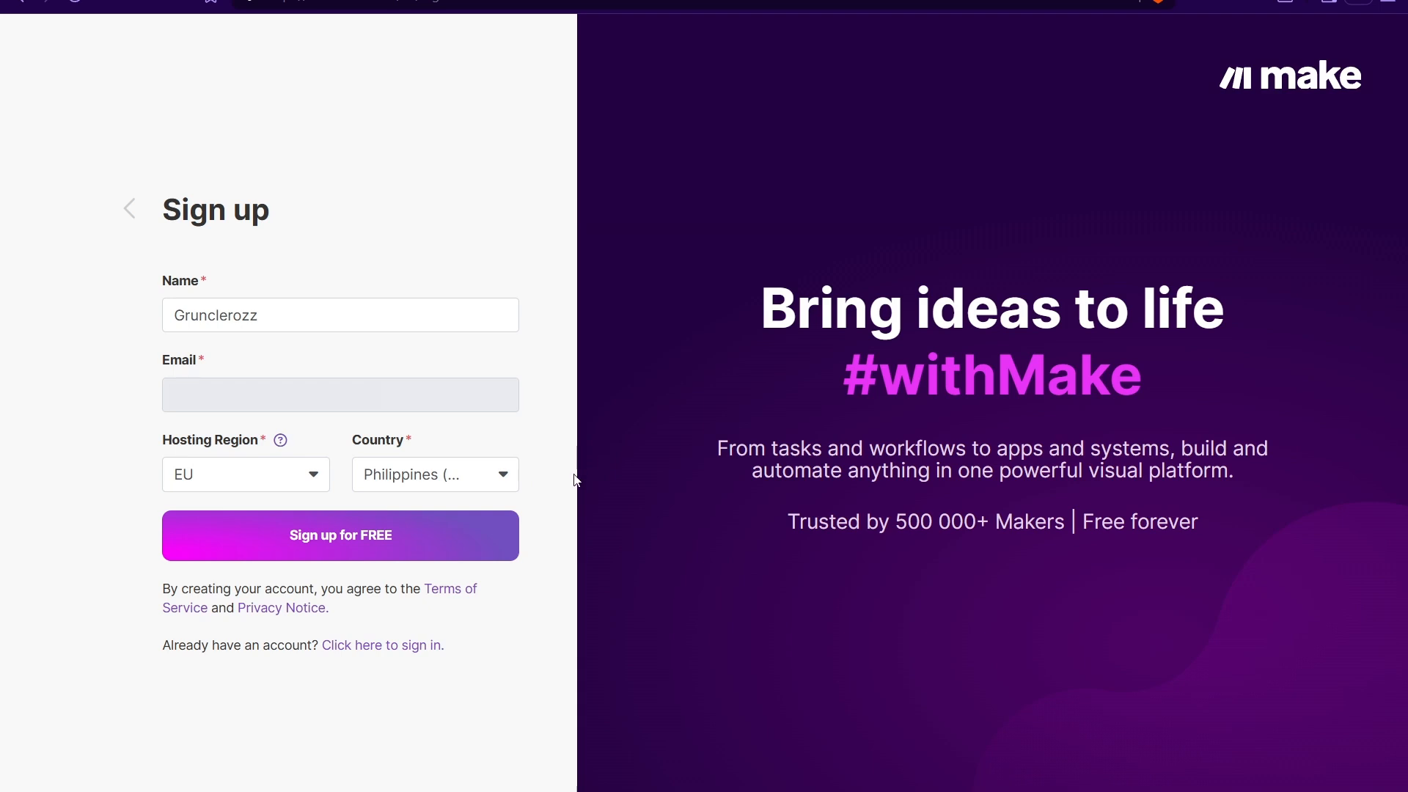
{"action": "left_click", "coordinate": [374, 533]}
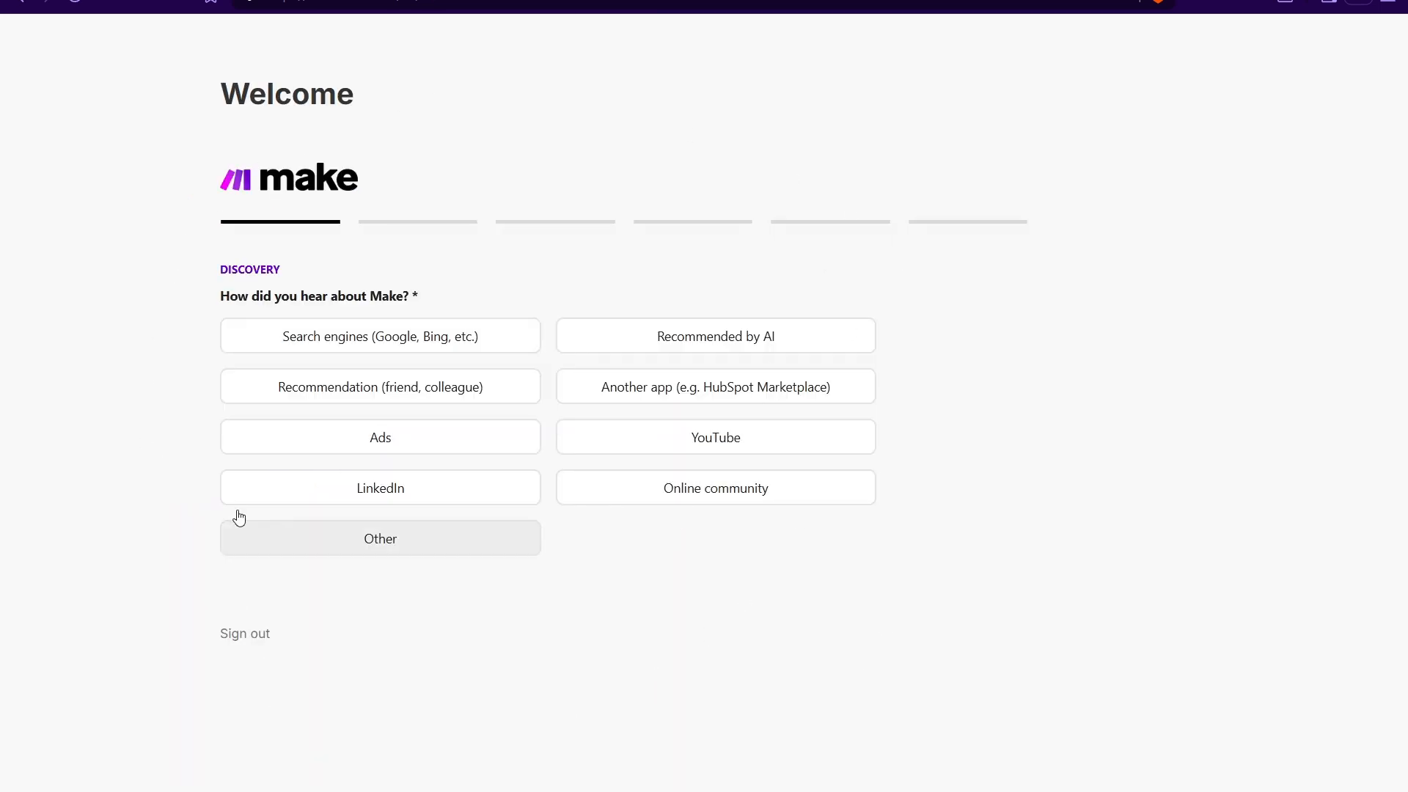
Answer the onboarding questions with Other as the discovery source and no experience with automation
{"action": "left_click", "coordinate": [450, 550]}
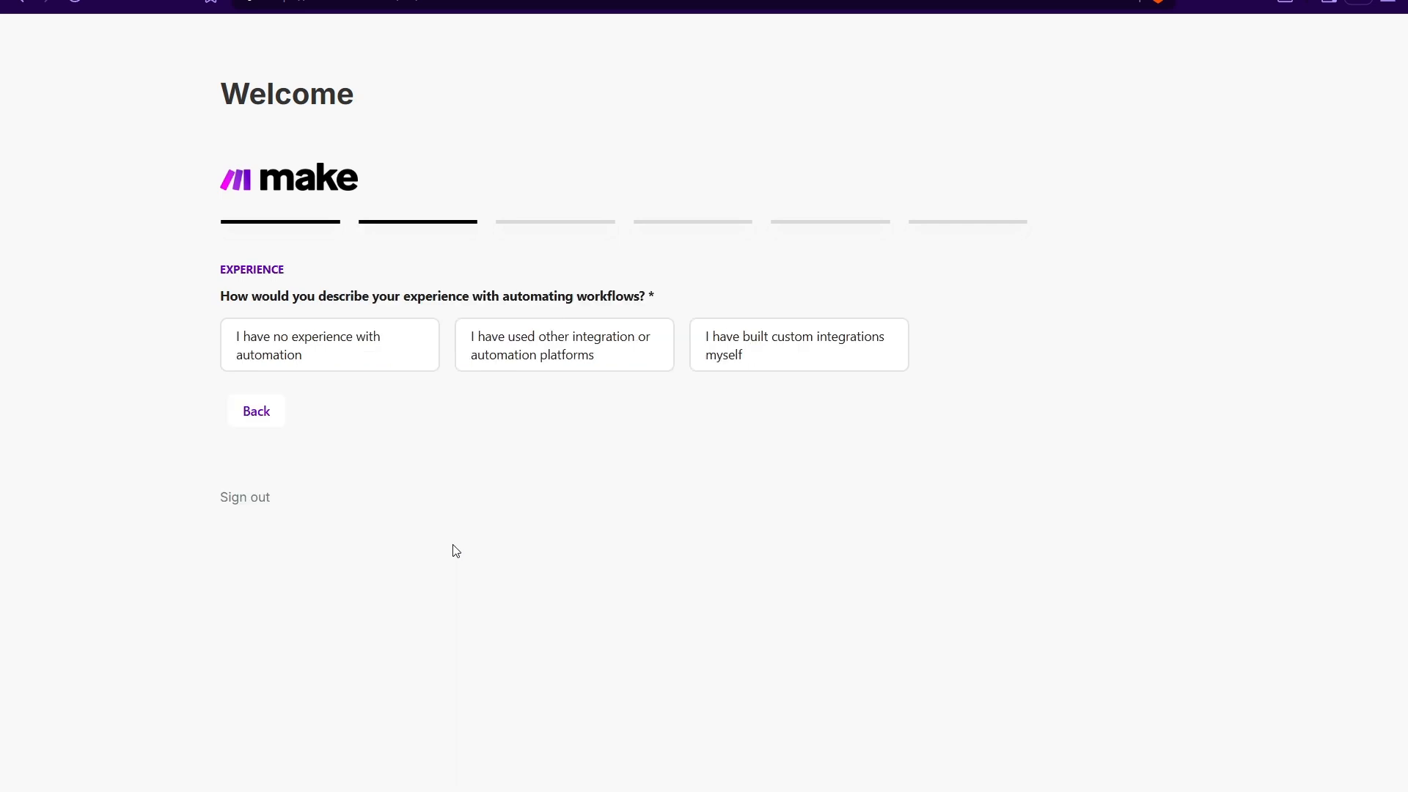
{"action": "left_click", "coordinate": [330, 345]}
{"action": "left_click", "coordinate": [312, 349]}
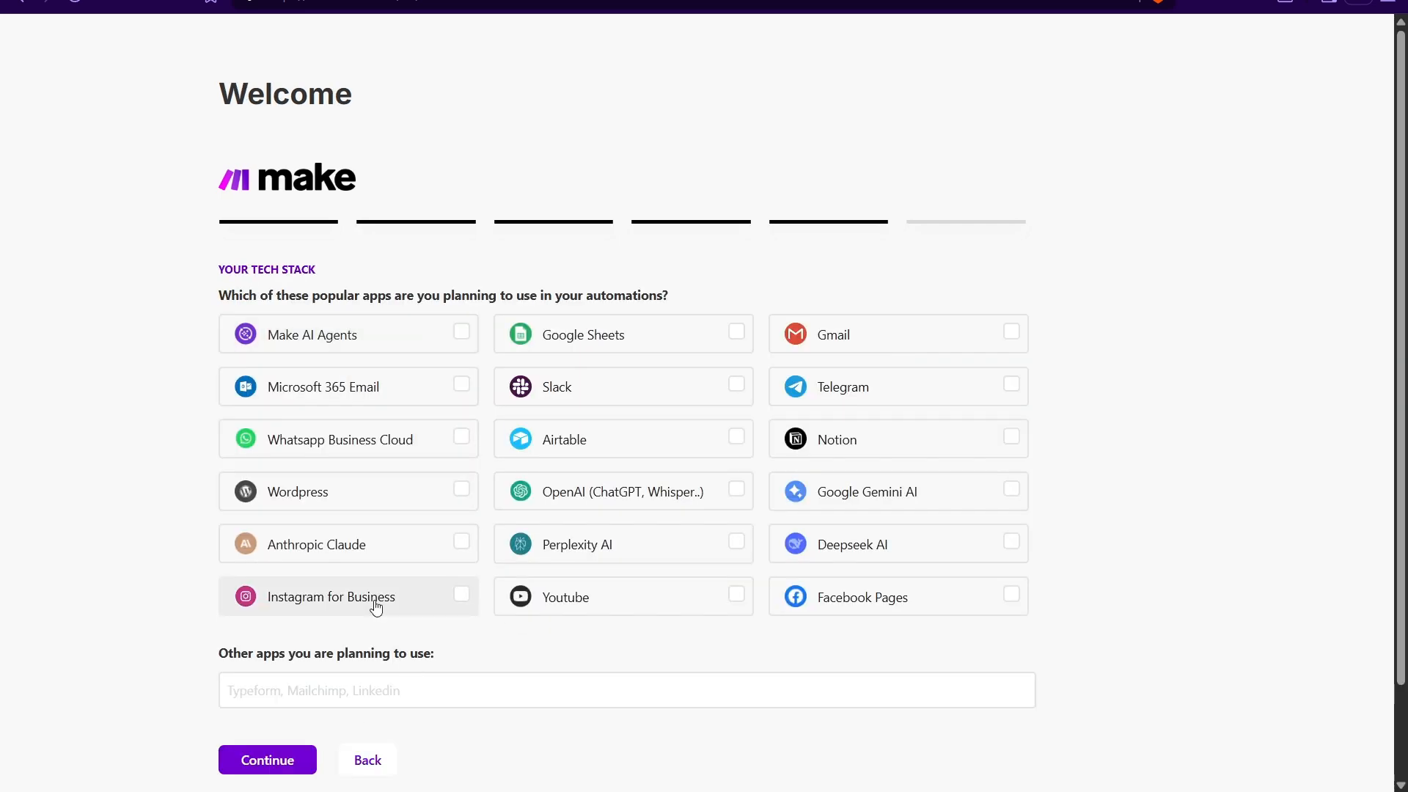
Choose Wordpress, Youtube and OpenAI as the planned apps and finish the onboarding with the automation goal left blank
{"action": "left_click", "coordinate": [349, 491]}
{"action": "left_click", "coordinate": [623, 597]}
{"action": "left_click", "coordinate": [565, 491]}
{"action": "left_click", "coordinate": [274, 758]}
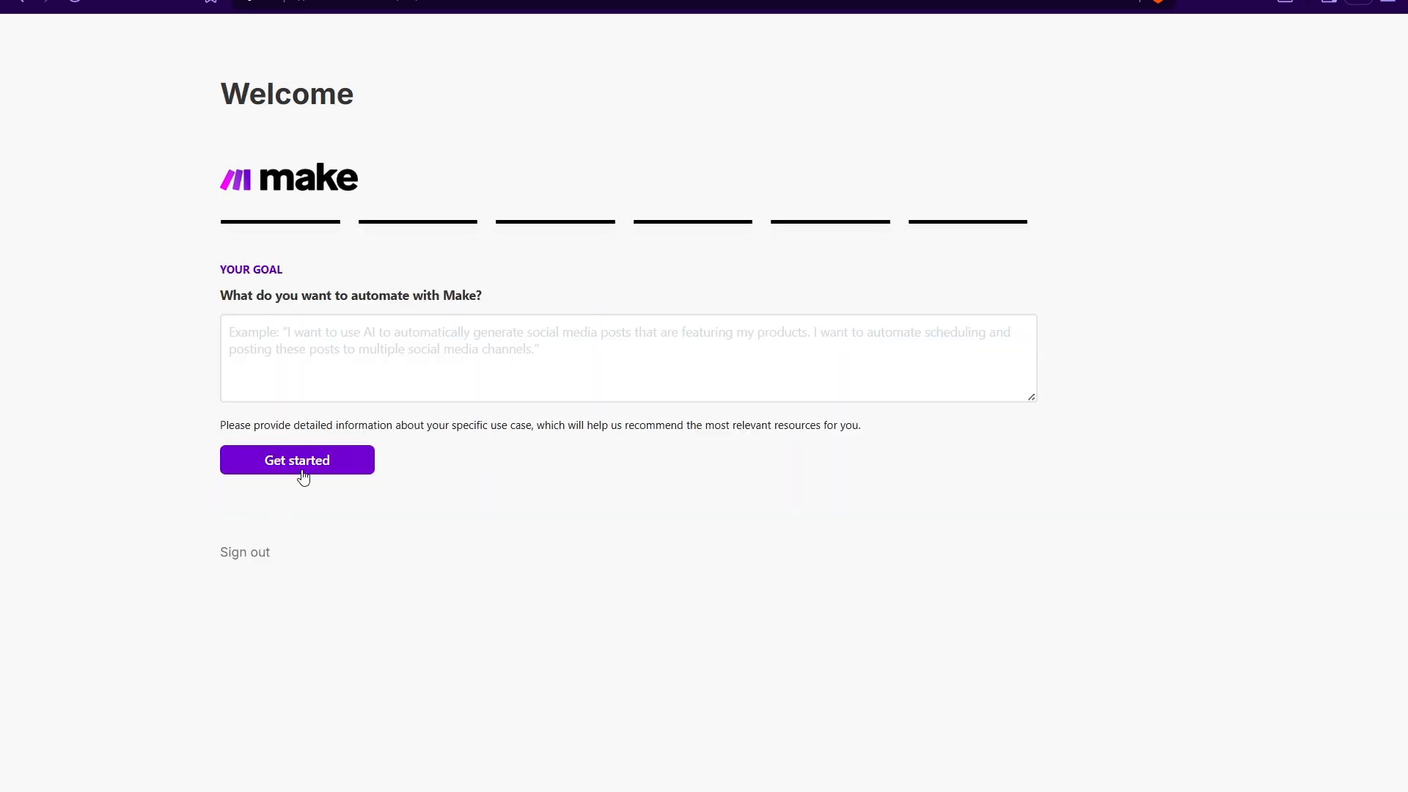
{"action": "left_click", "coordinate": [301, 470]}
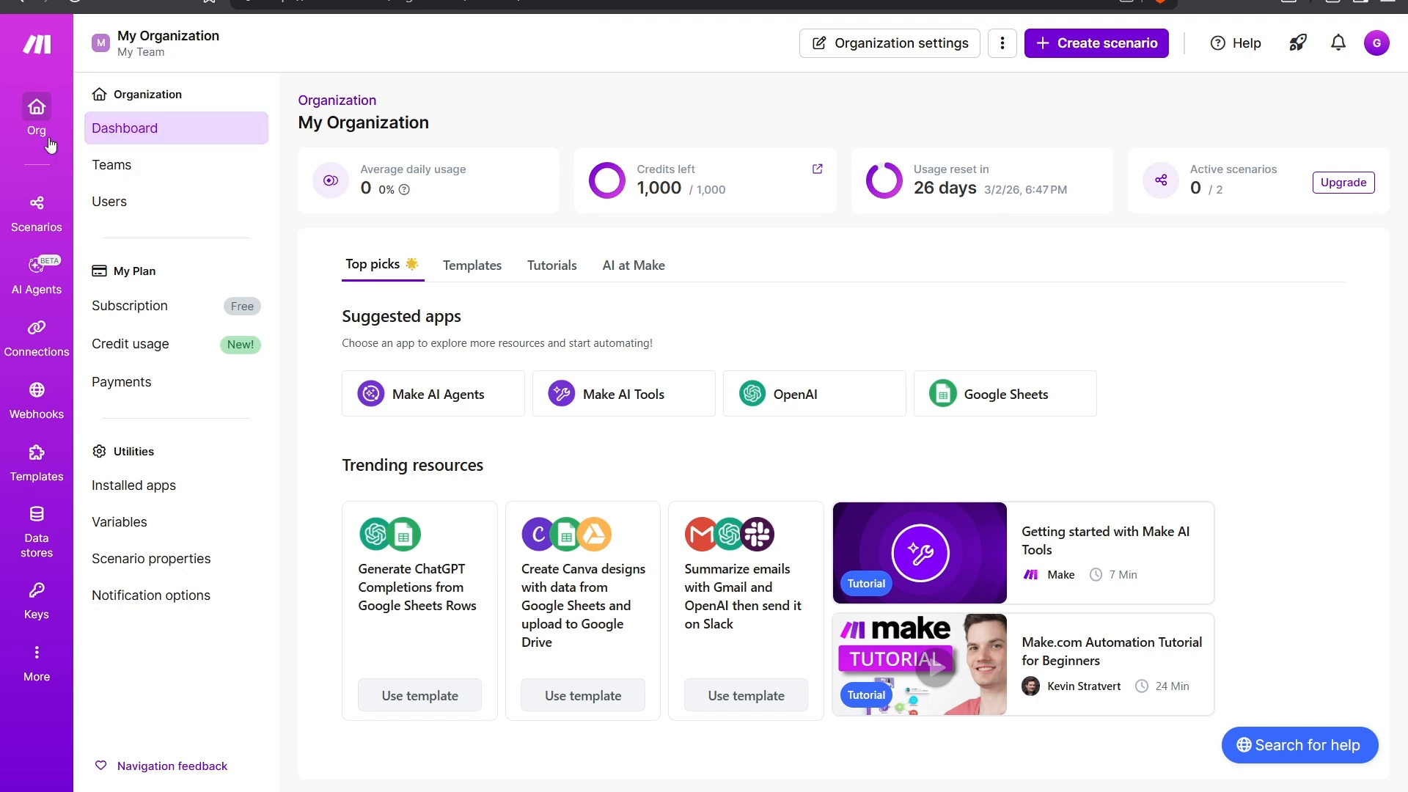
Go to the scenarios area and look through the public scenario templates
{"action": "left_click", "coordinate": [28, 211]}
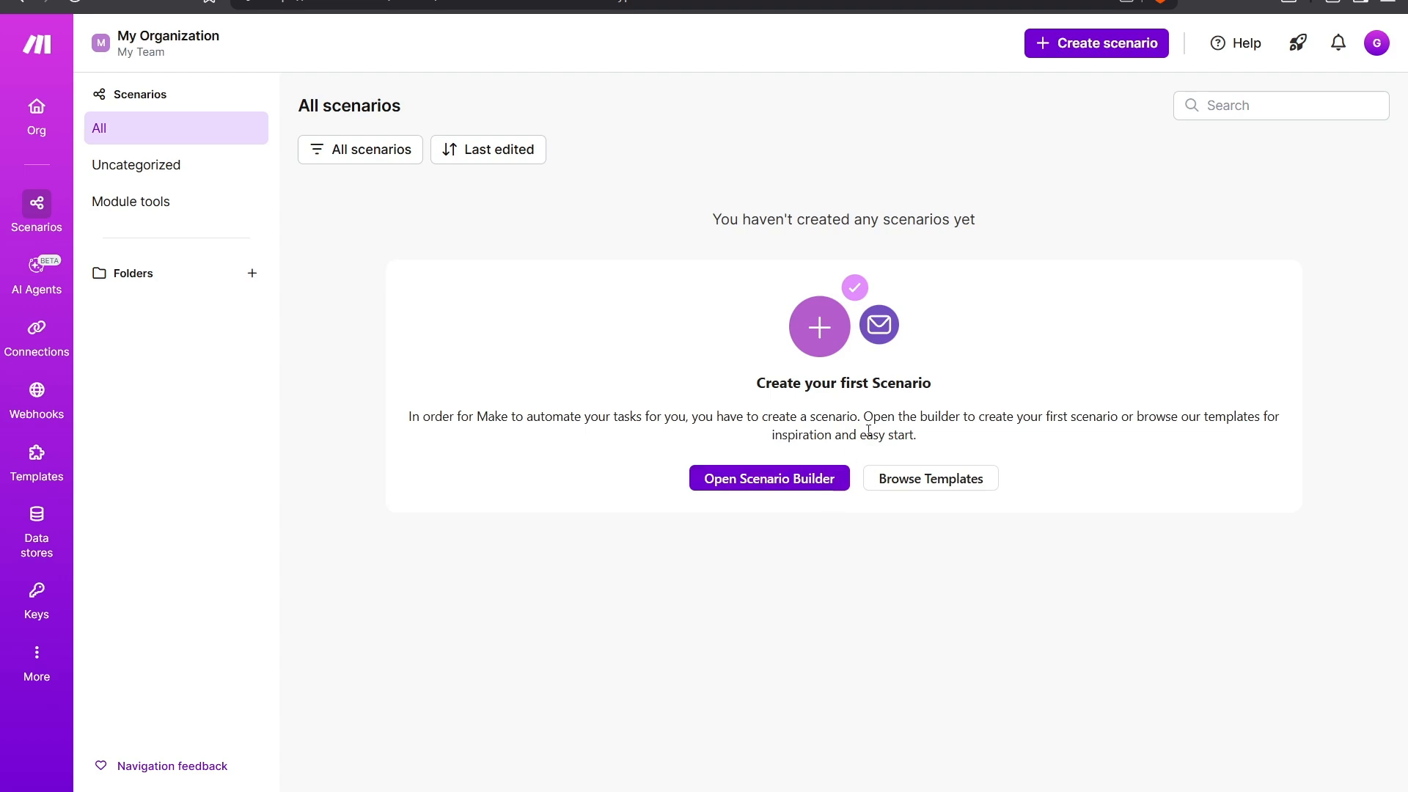
{"action": "left_click", "coordinate": [920, 485]}
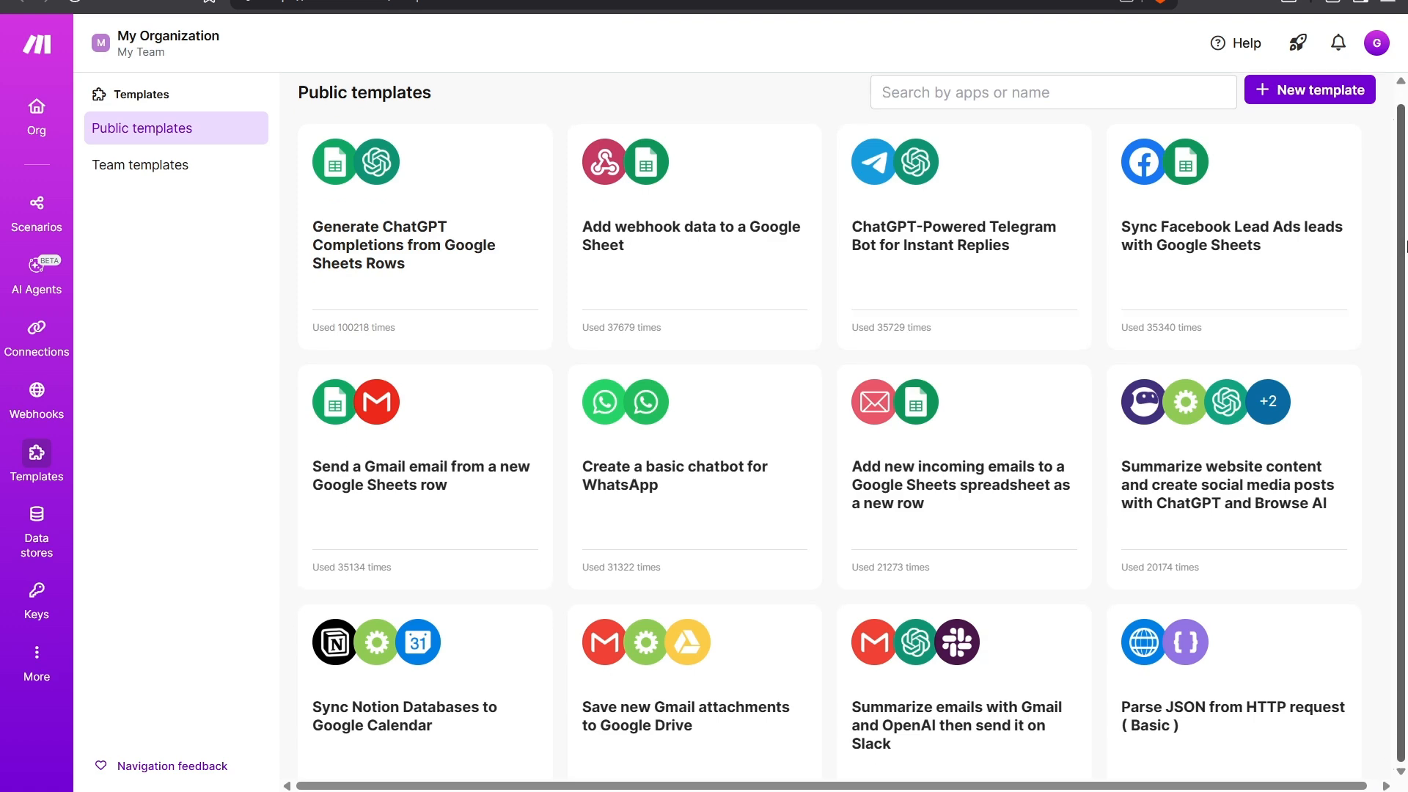
{"action": "scroll", "coordinate": [1367, 336], "scroll_direction": "down", "scroll_amount": 6}
{"action": "mouse_move", "coordinate": [1344, 544]}
{"action": "scroll", "coordinate": [1345, 544], "scroll_direction": "up", "scroll_amount": 6}
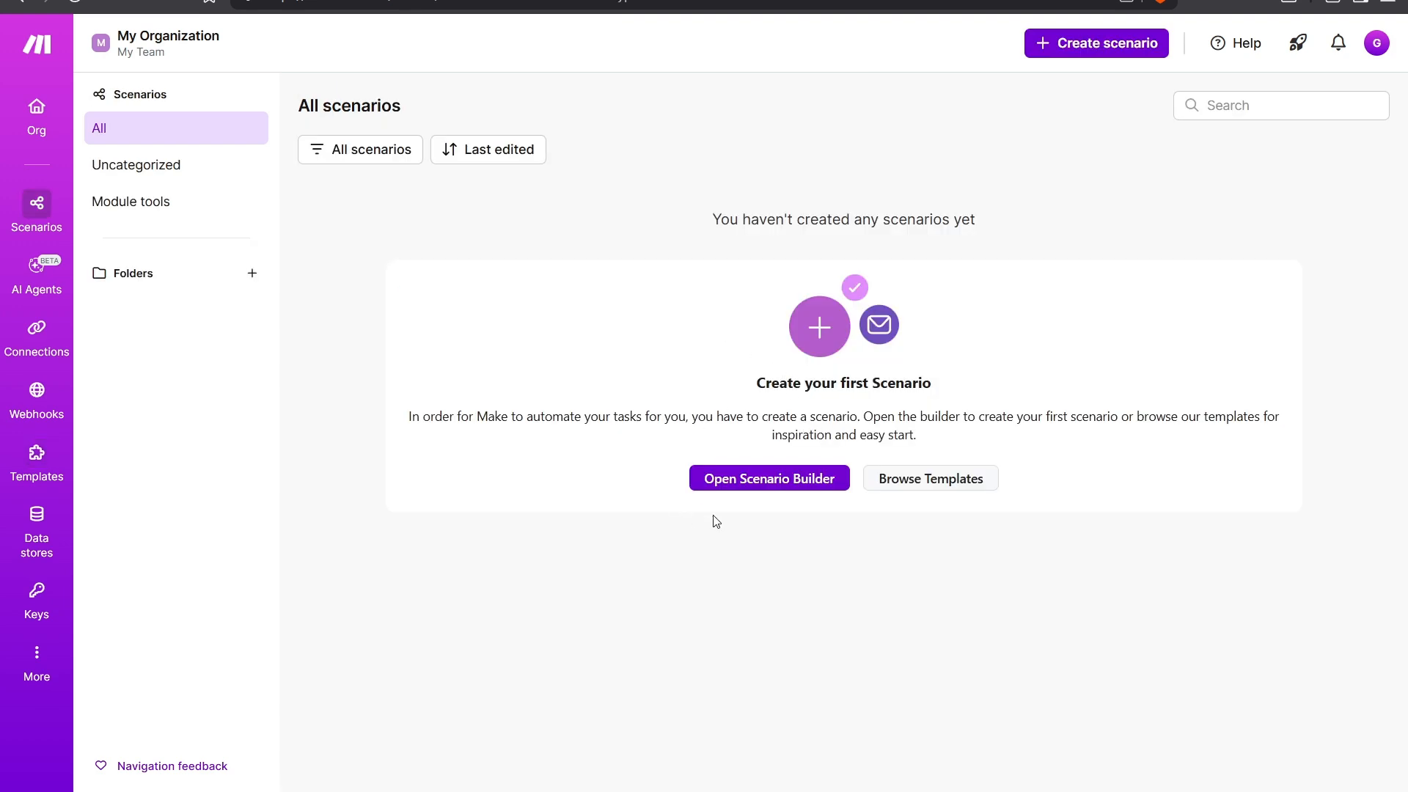
Start a new scenario in the Scenario Builder and look through the apps available for its first module
{"action": "left_click", "coordinate": [776, 490]}
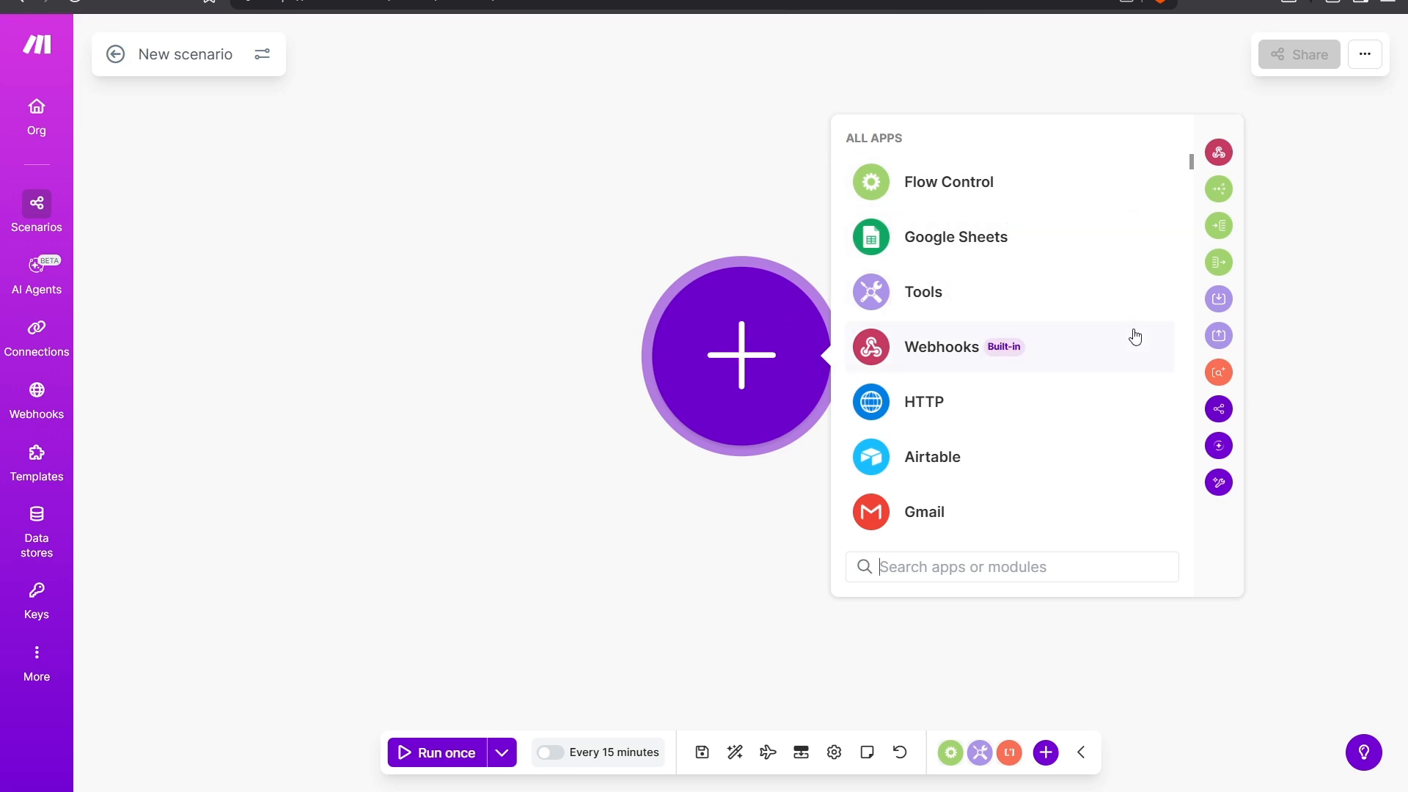
{"action": "scroll", "coordinate": [1131, 344], "scroll_direction": "down", "scroll_amount": 3}
{"action": "scroll", "coordinate": [1129, 350], "scroll_direction": "down", "scroll_amount": 3}
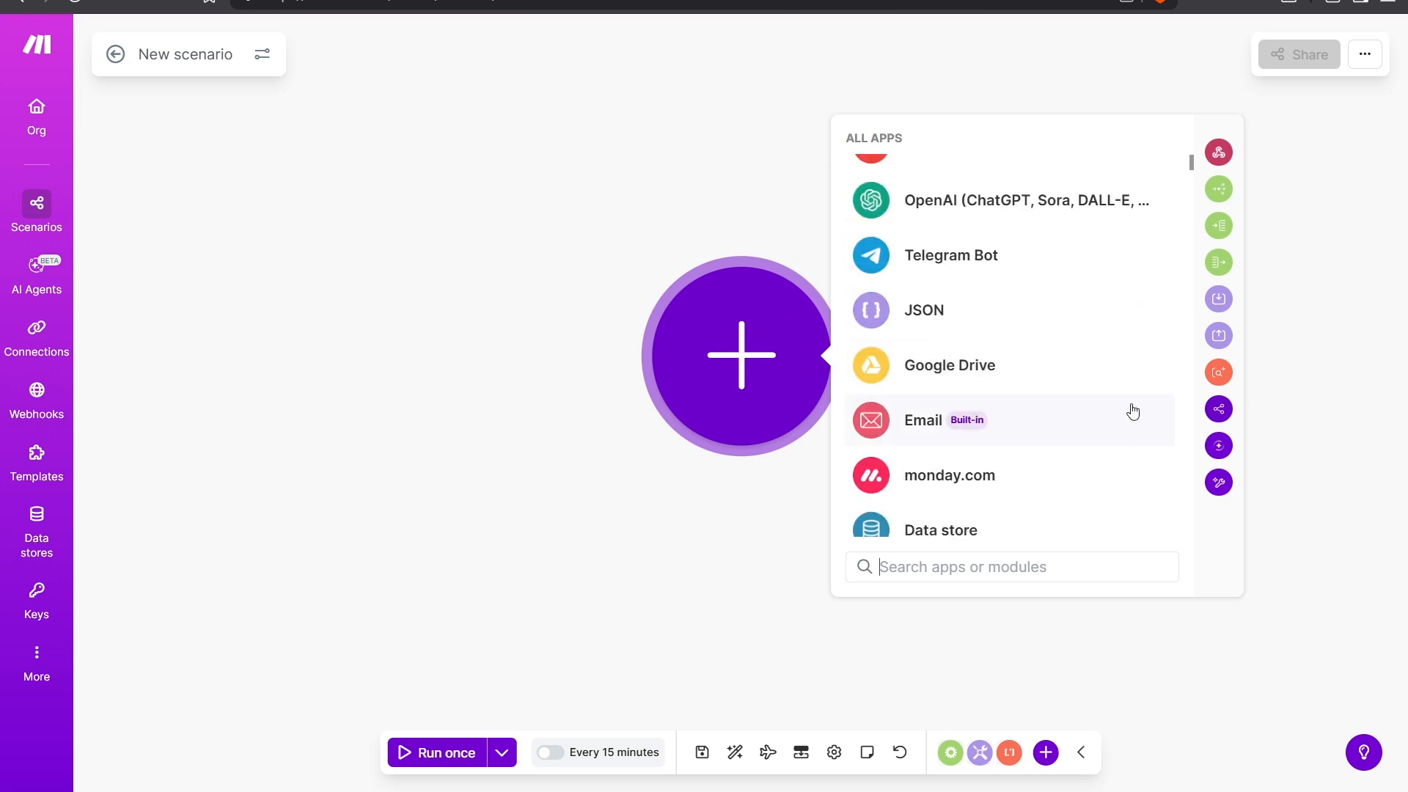
{"action": "scroll", "coordinate": [1132, 411], "scroll_direction": "down", "scroll_amount": 1}
{"action": "scroll", "coordinate": [1132, 415], "scroll_direction": "up", "scroll_amount": 7}
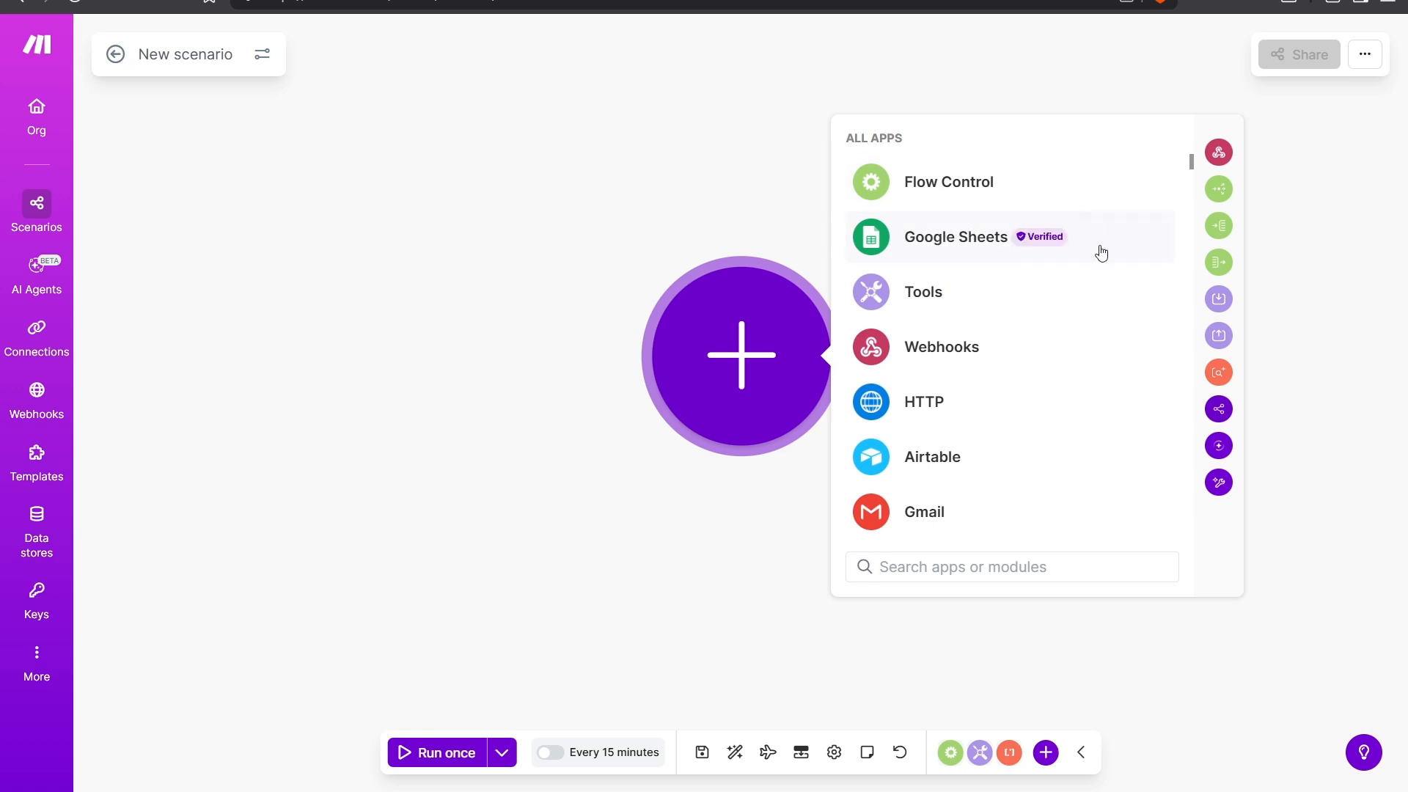
Find the Google Sheets app and add its Watch New Rows trigger as the scenario's first module
{"action": "left_click", "coordinate": [1006, 569]}
{"action": "type", "text": "Google Sheets"}
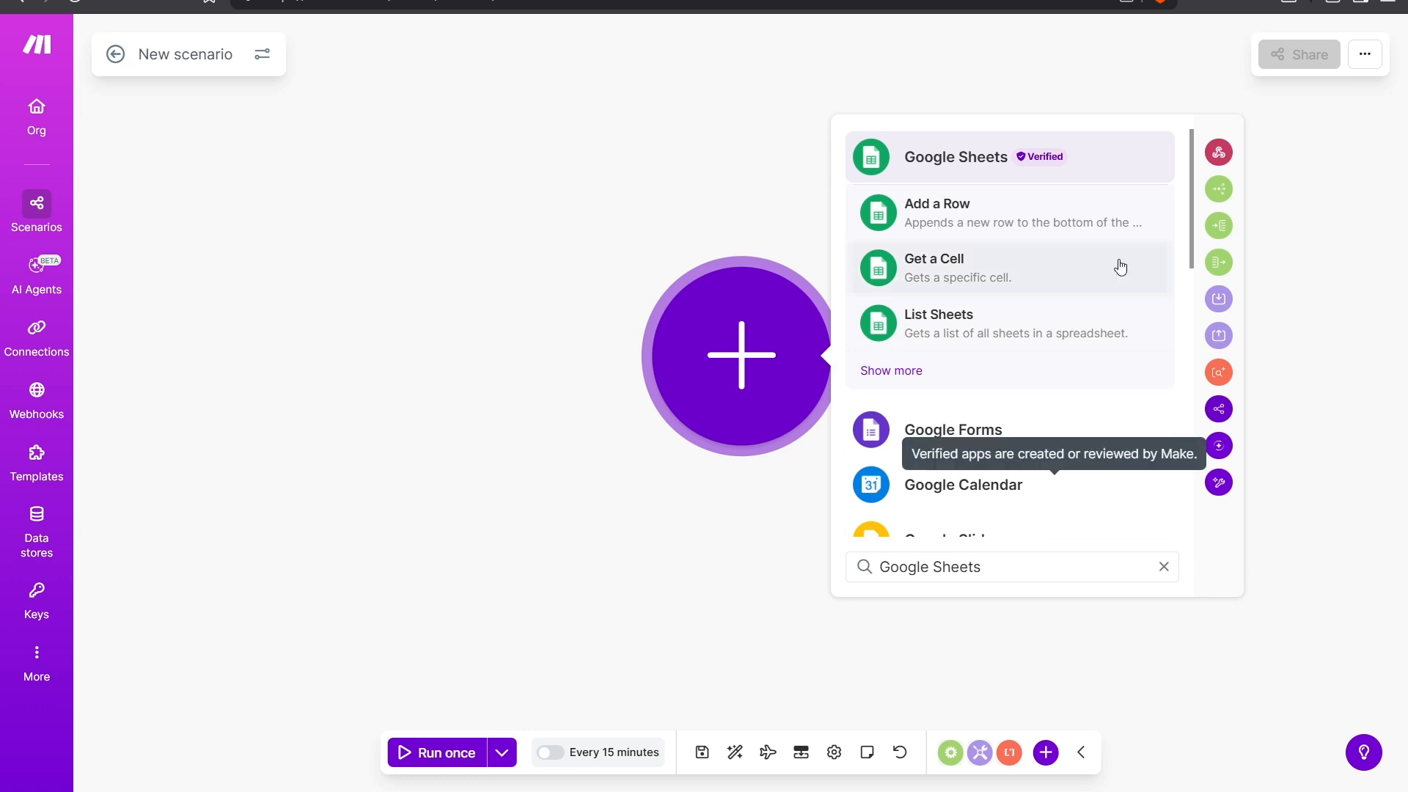
{"action": "left_click", "coordinate": [974, 163]}
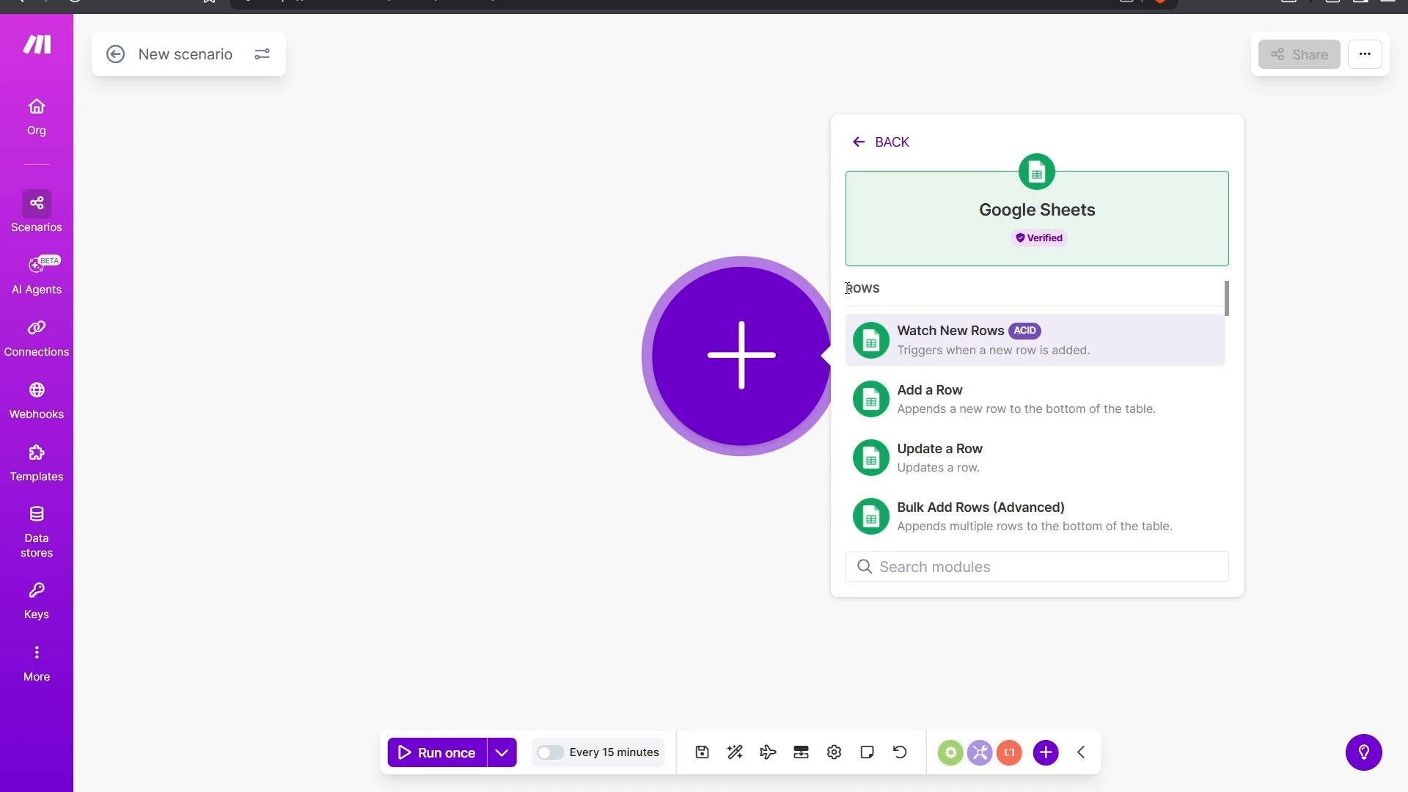
{"action": "left_click_drag", "start_coordinate": [847, 288], "coordinate": [883, 290]}
{"action": "left_click", "coordinate": [895, 286]}
{"action": "left_click", "coordinate": [990, 347]}
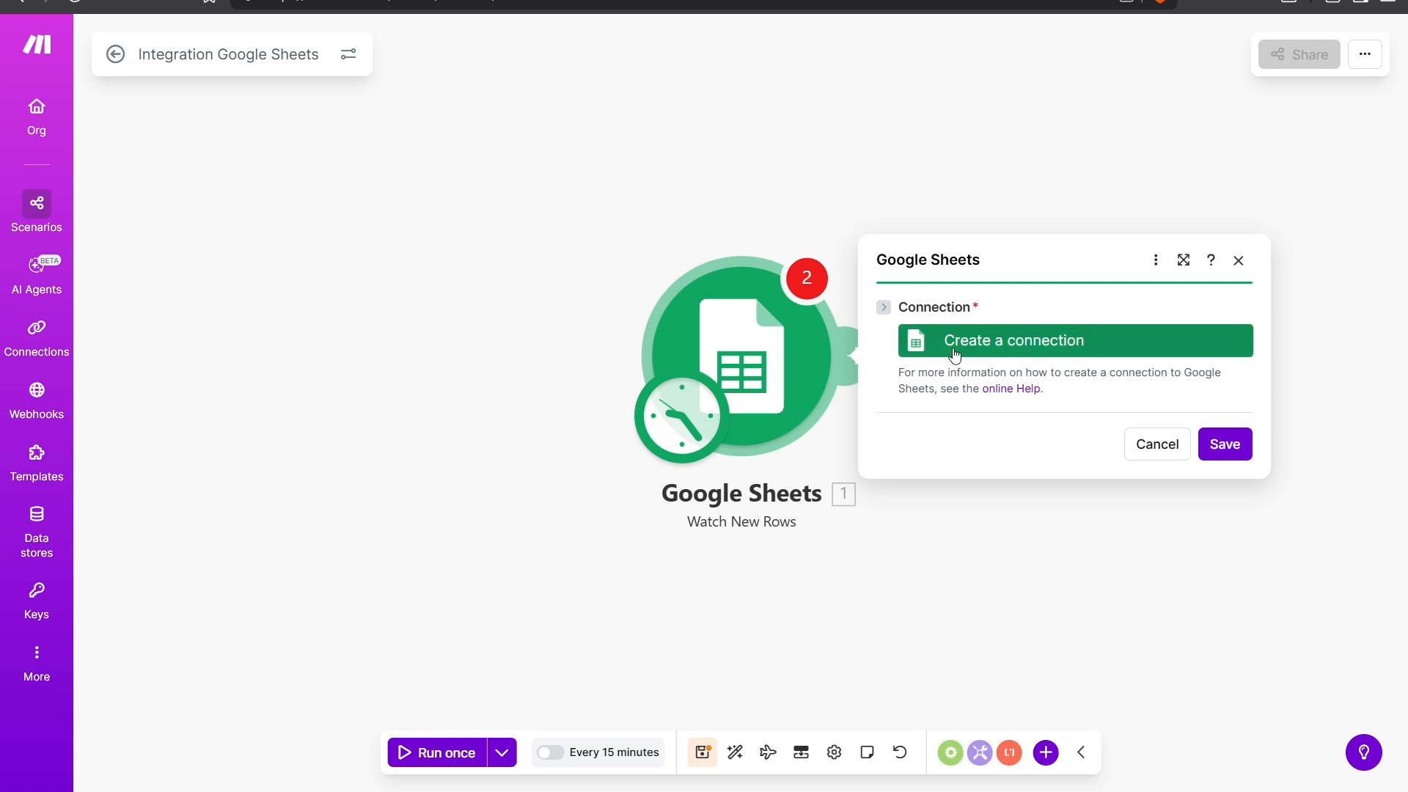
Create a Google Sheets connection named "Whatsapp Messages" and authorize it by signing in with Google
{"action": "left_click", "coordinate": [1047, 355]}
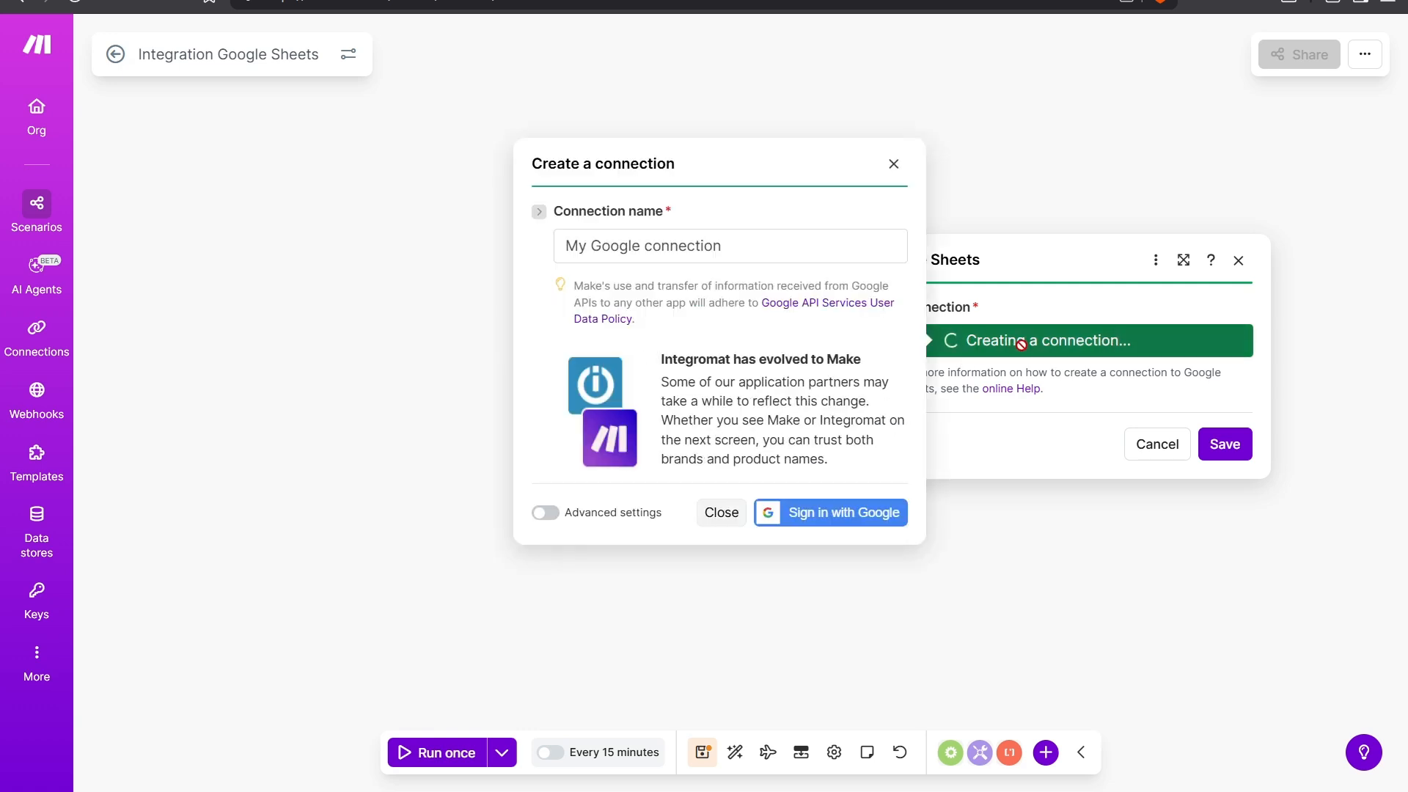
{"action": "left_click", "coordinate": [644, 246]}
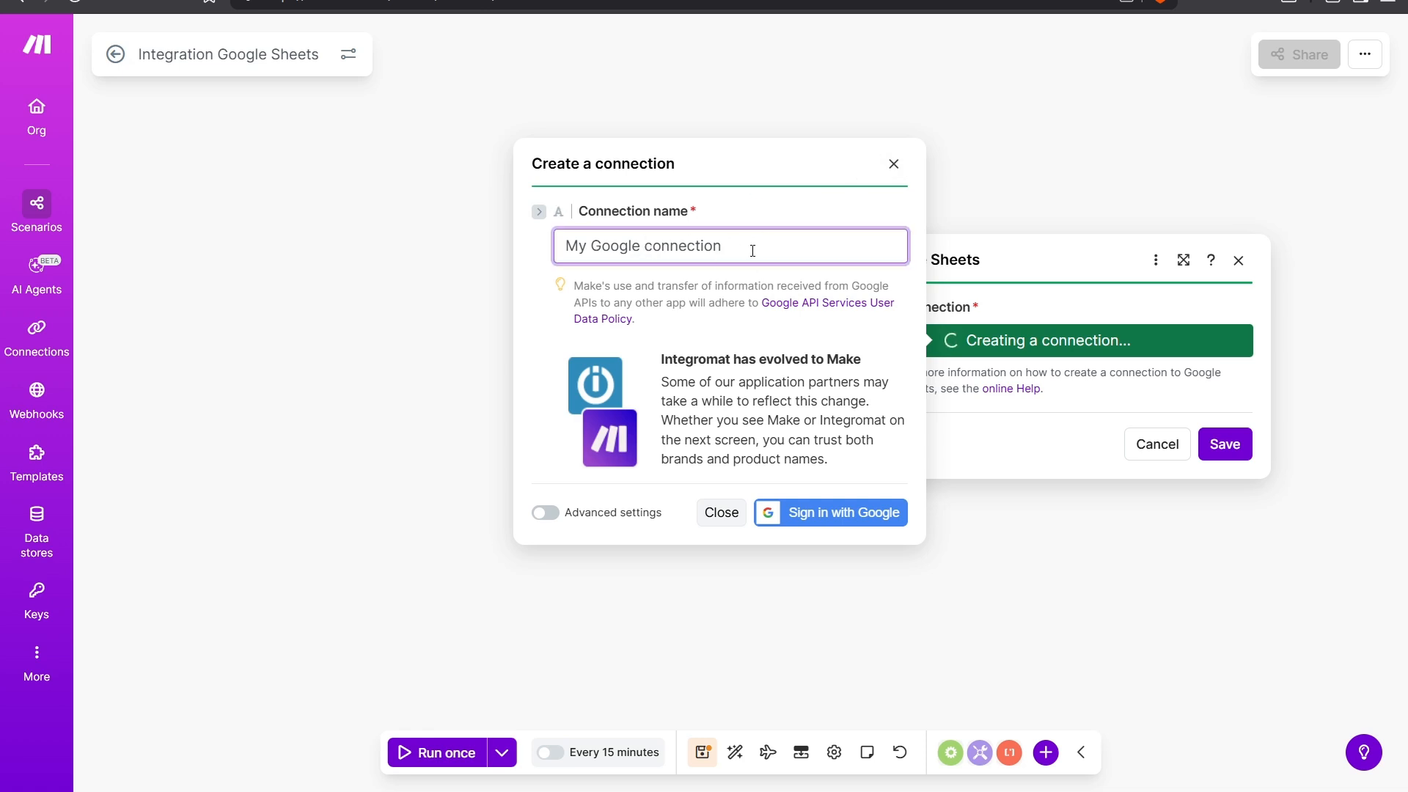
{"action": "left_click_drag", "start_coordinate": [752, 251], "coordinate": [489, 264]}
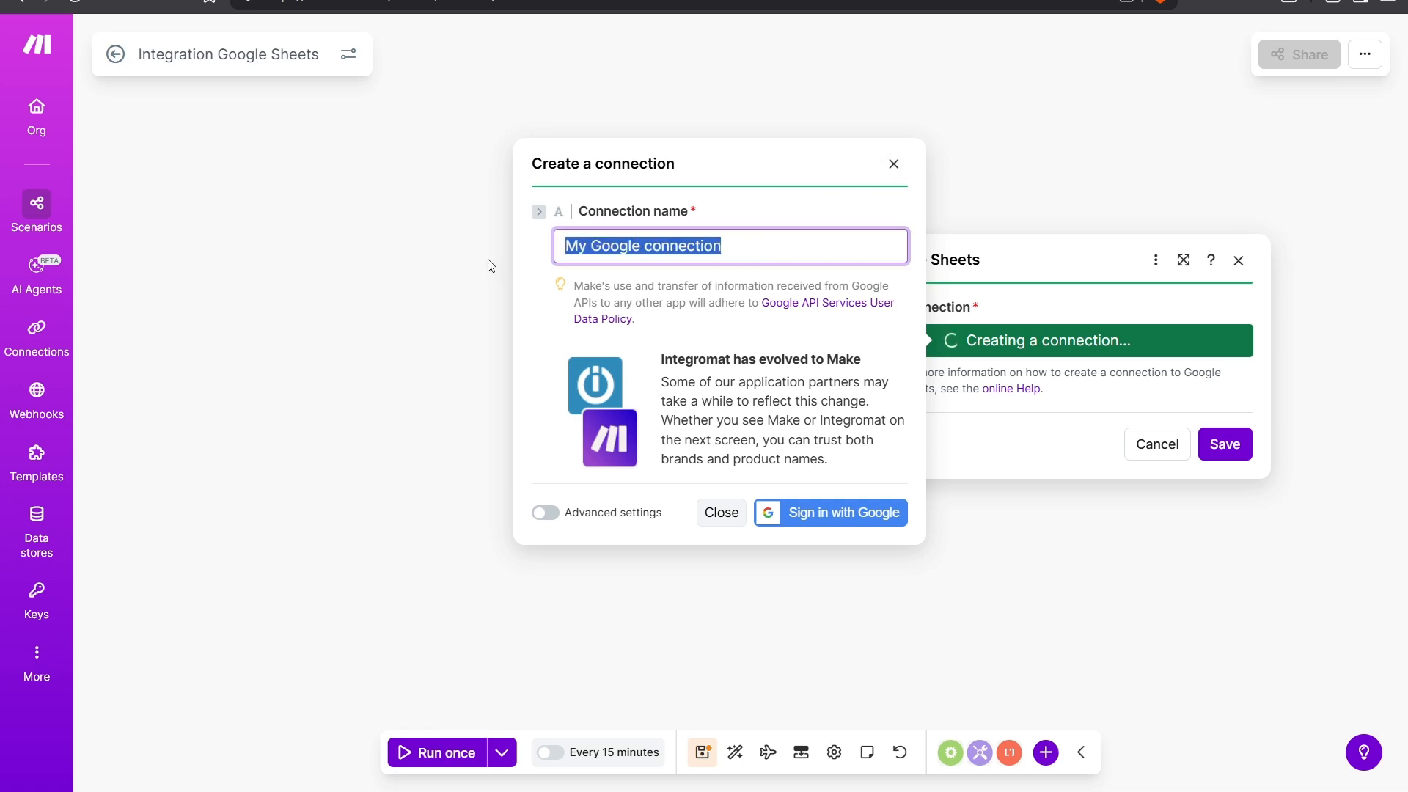
{"action": "type", "text": "Whatsa"}
{"action": "type", "text": "pp Messages"}
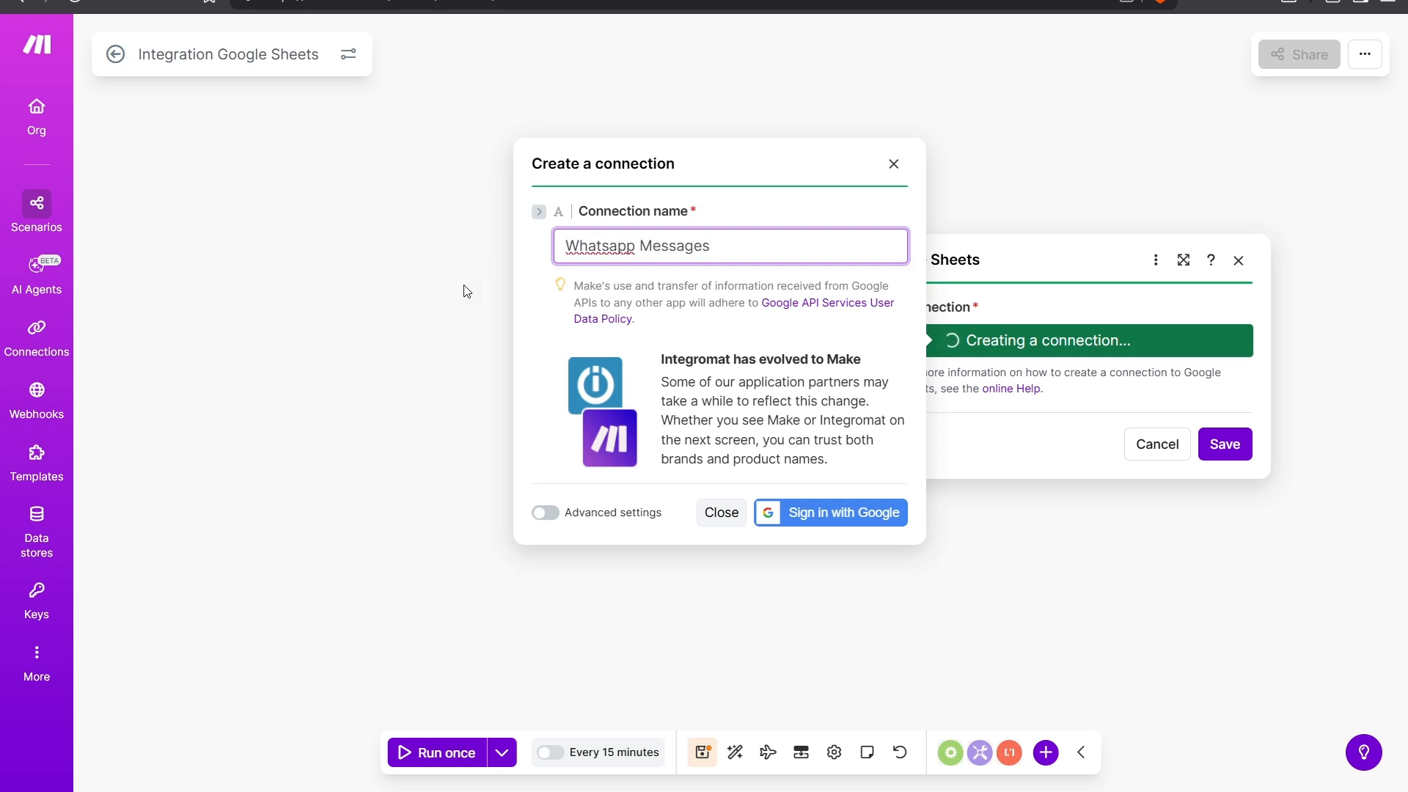
{"action": "left_click", "coordinate": [839, 454]}
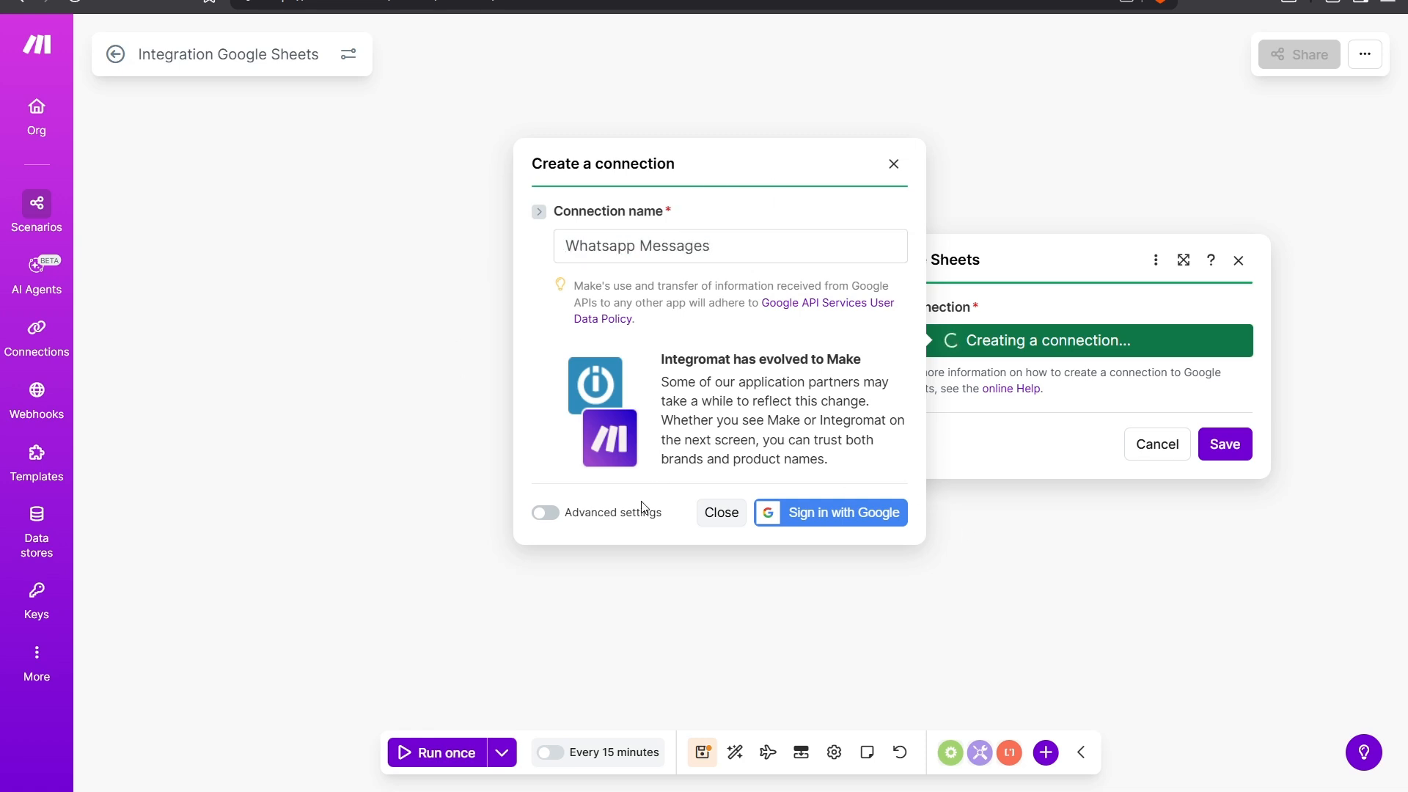
{"action": "left_click", "coordinate": [832, 517]}
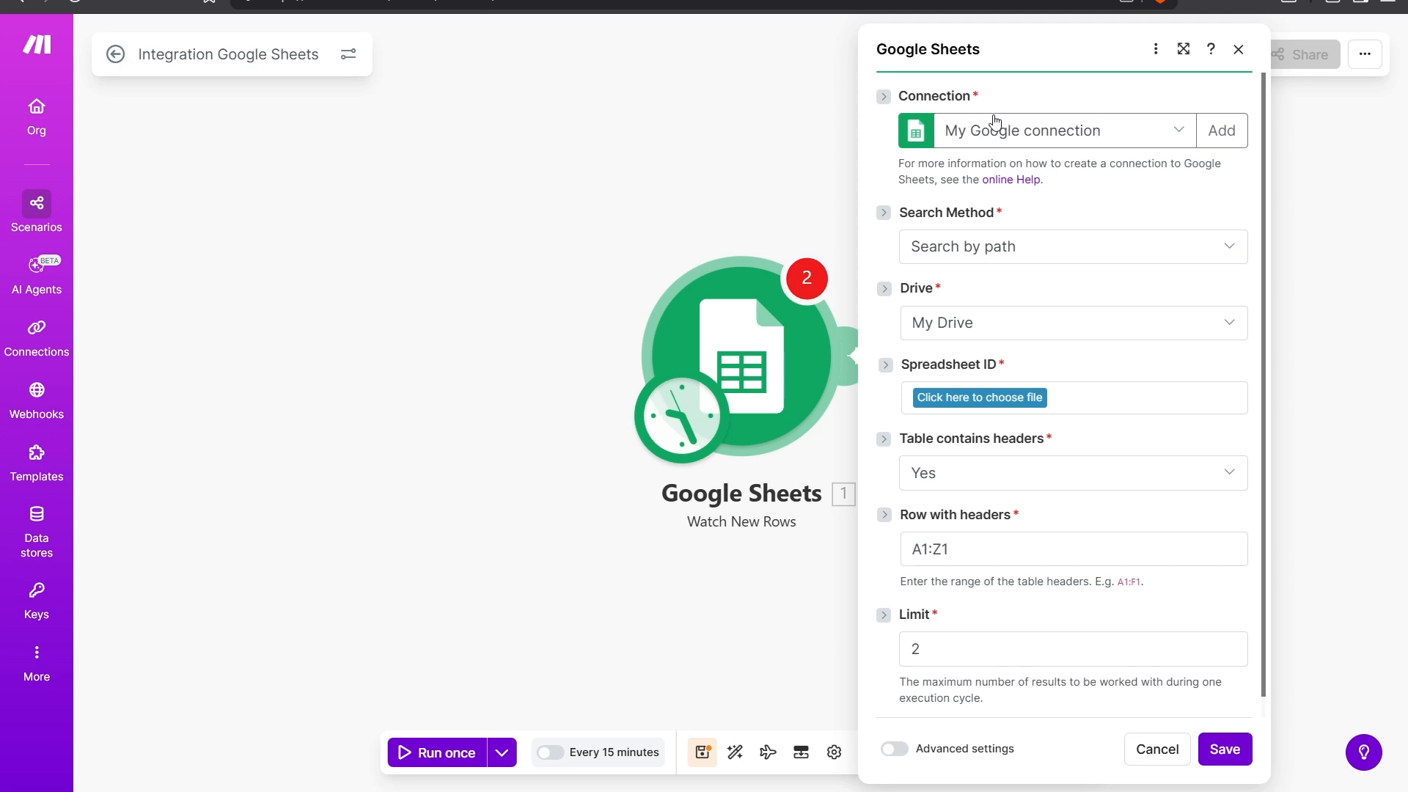
Set the Google Sheets trigger's search method to Search by path and its drive to My Drive
{"action": "left_click", "coordinate": [1177, 130]}
{"action": "left_click", "coordinate": [1178, 131]}
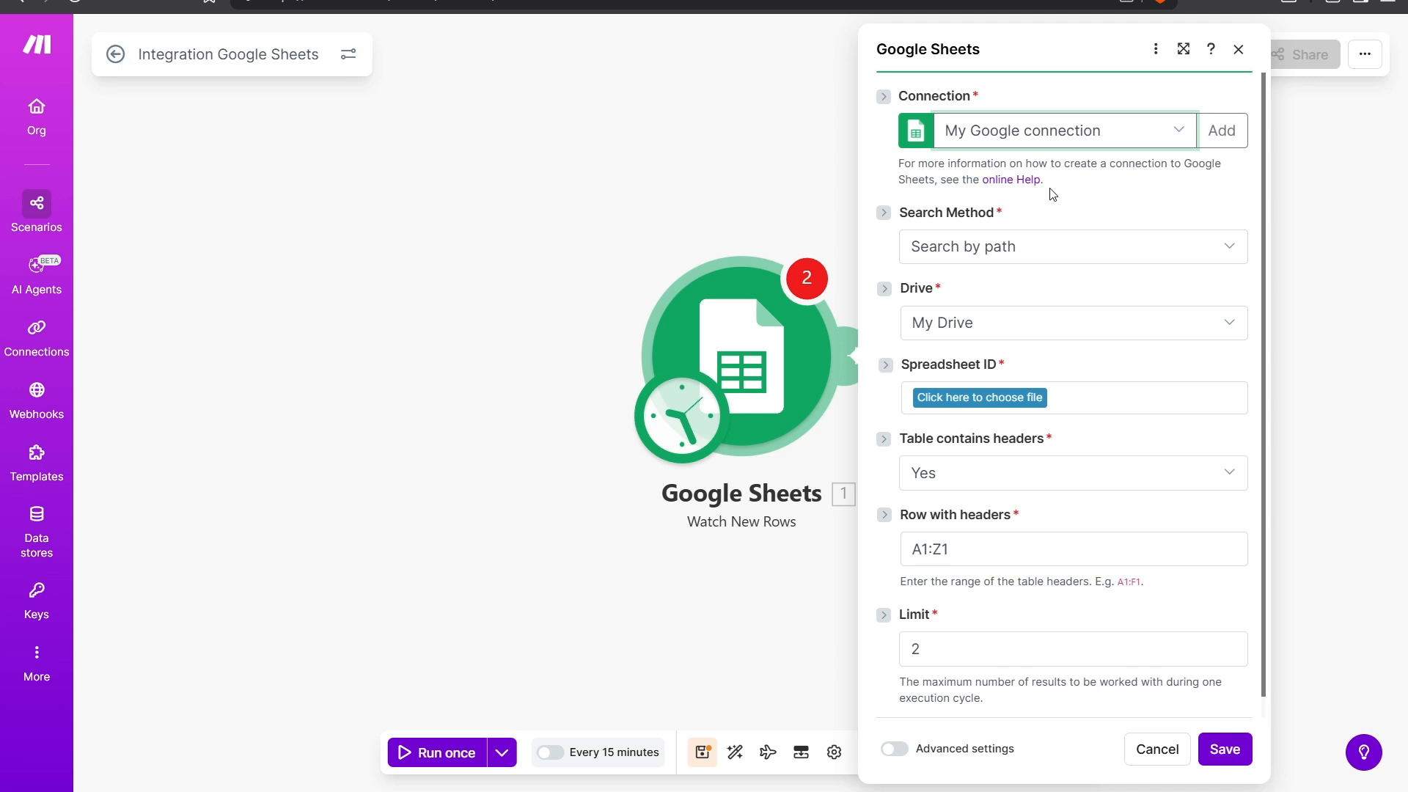
{"action": "left_click", "coordinate": [1221, 251]}
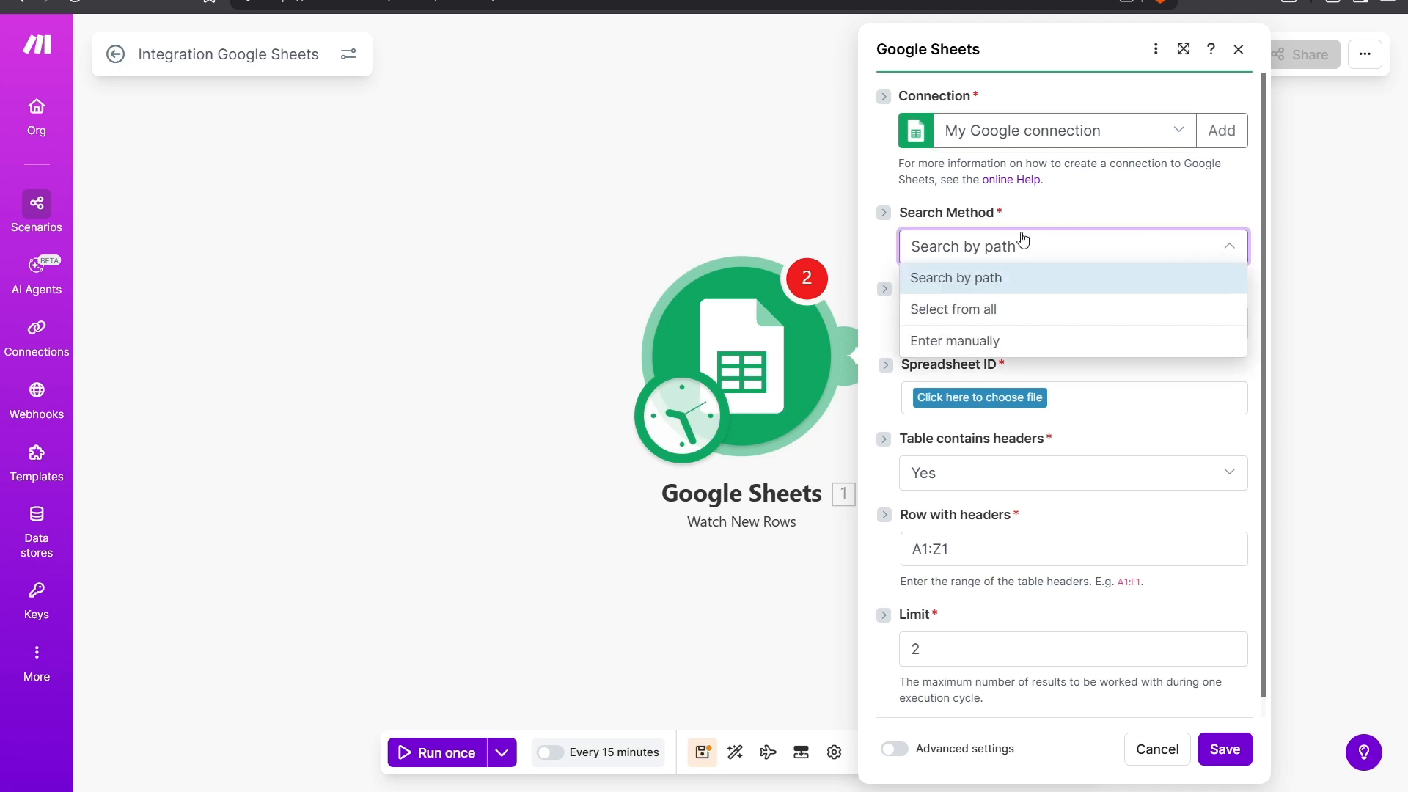
{"action": "left_click", "coordinate": [1031, 283]}
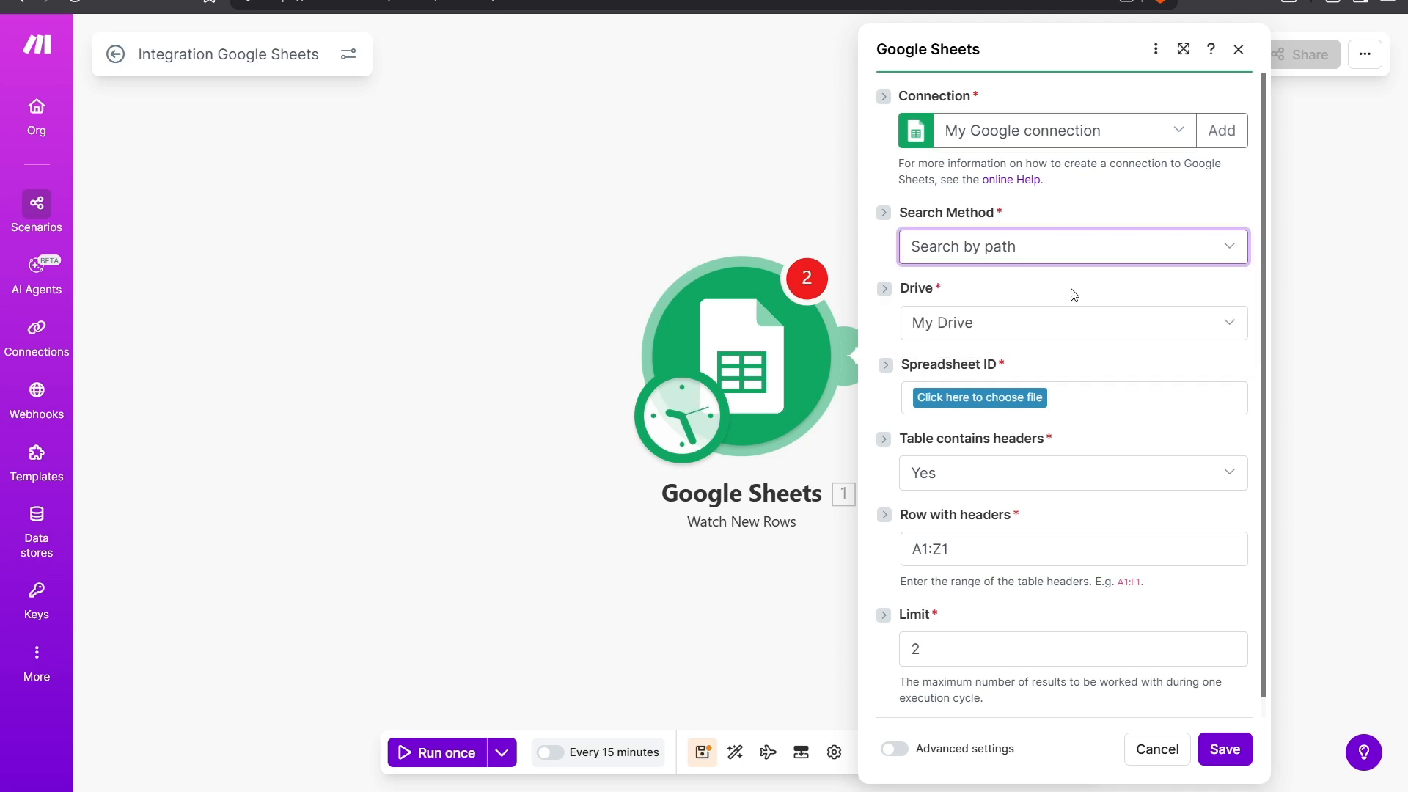
{"action": "scroll", "coordinate": [1074, 295], "scroll_direction": "down", "scroll_amount": 1}
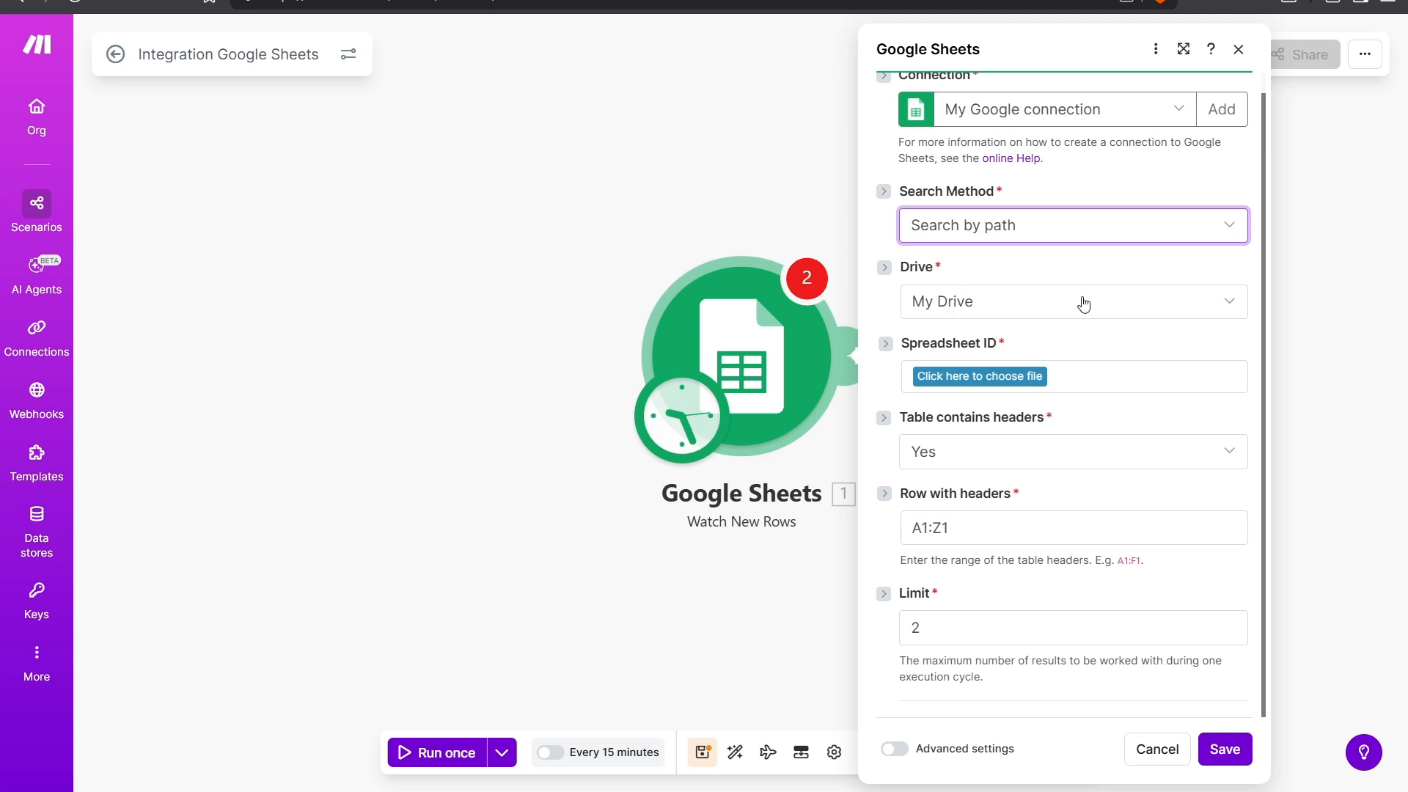
{"action": "left_click", "coordinate": [1228, 298]}
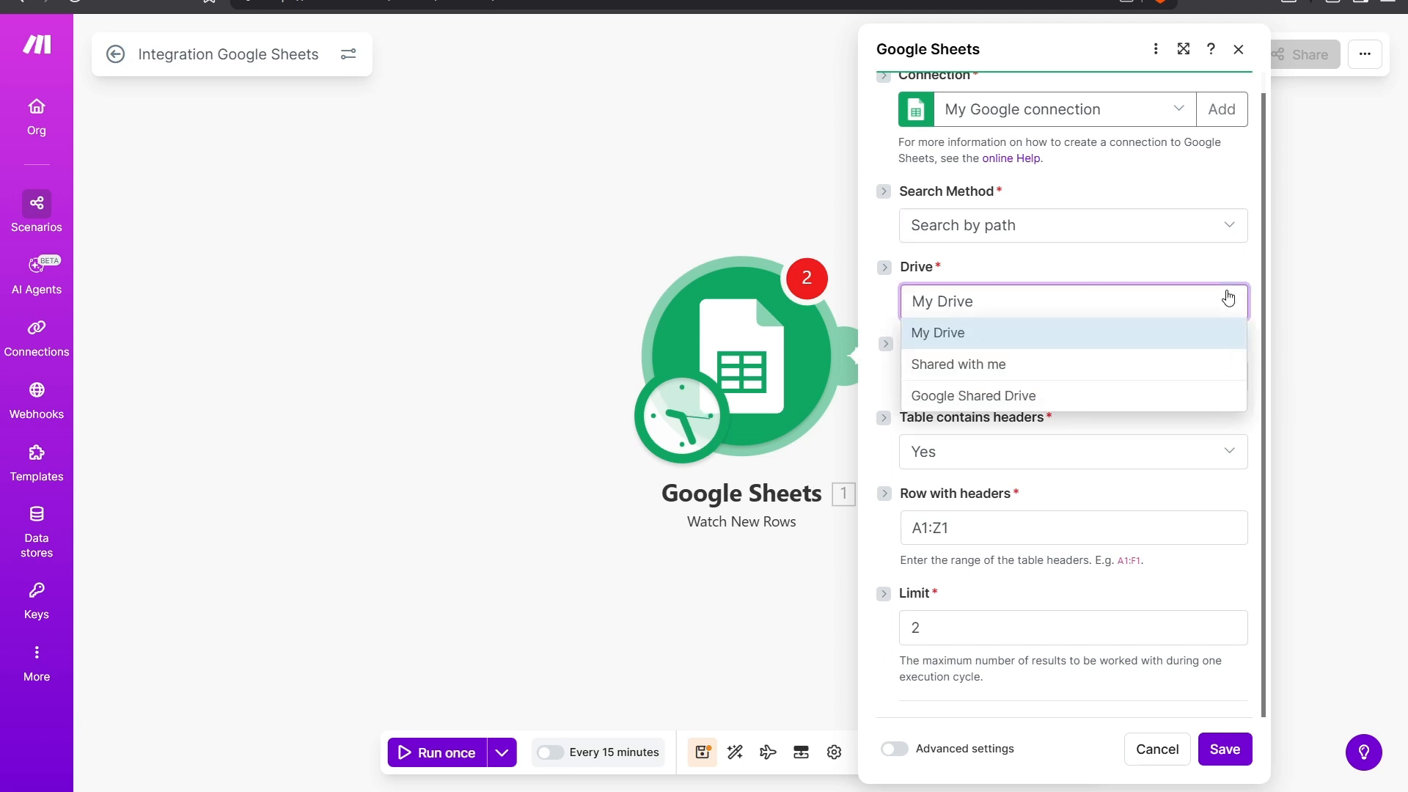
{"action": "left_click", "coordinate": [983, 339]}
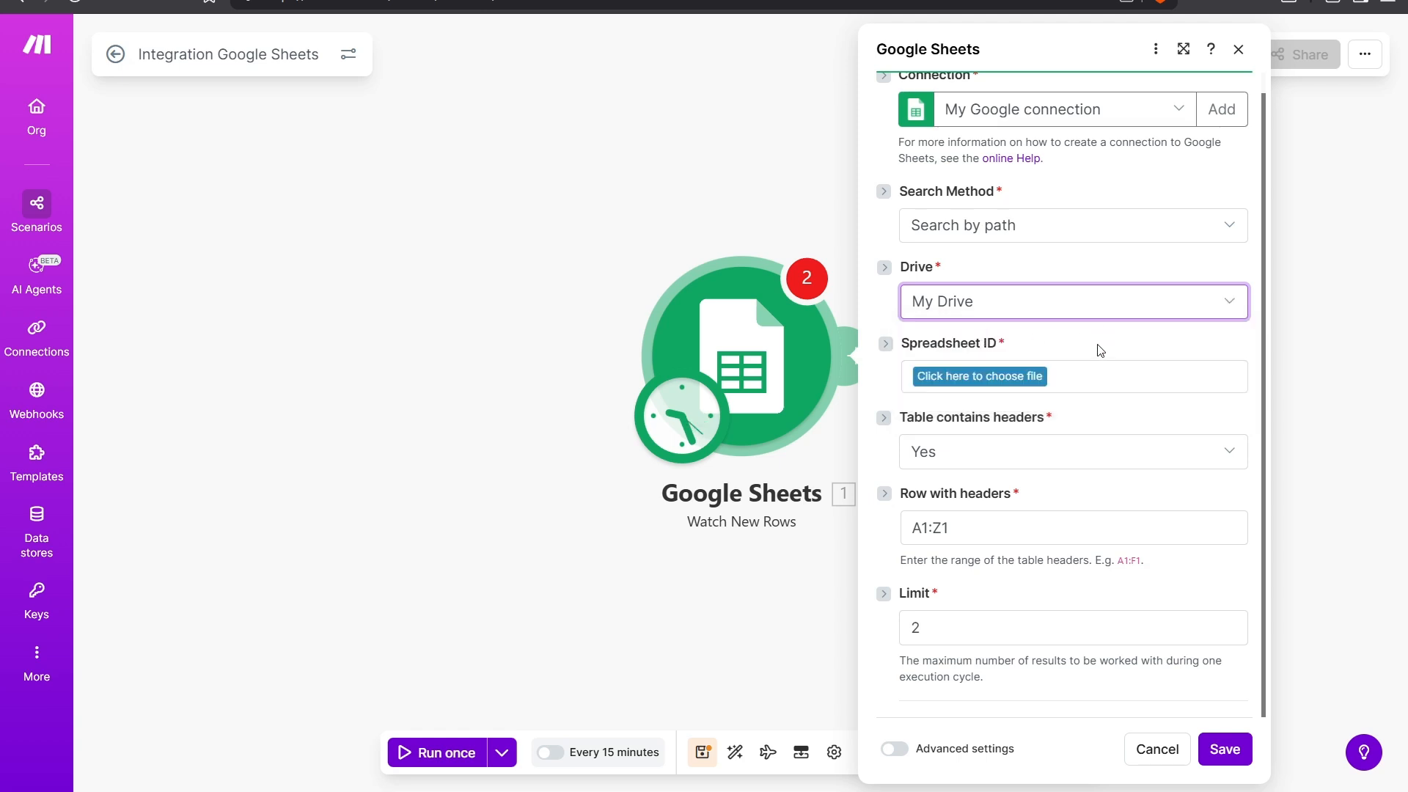
Select the Whatsapp Messages spreadsheet and its Sheet1 as the source the trigger watches
{"action": "left_click", "coordinate": [989, 380]}
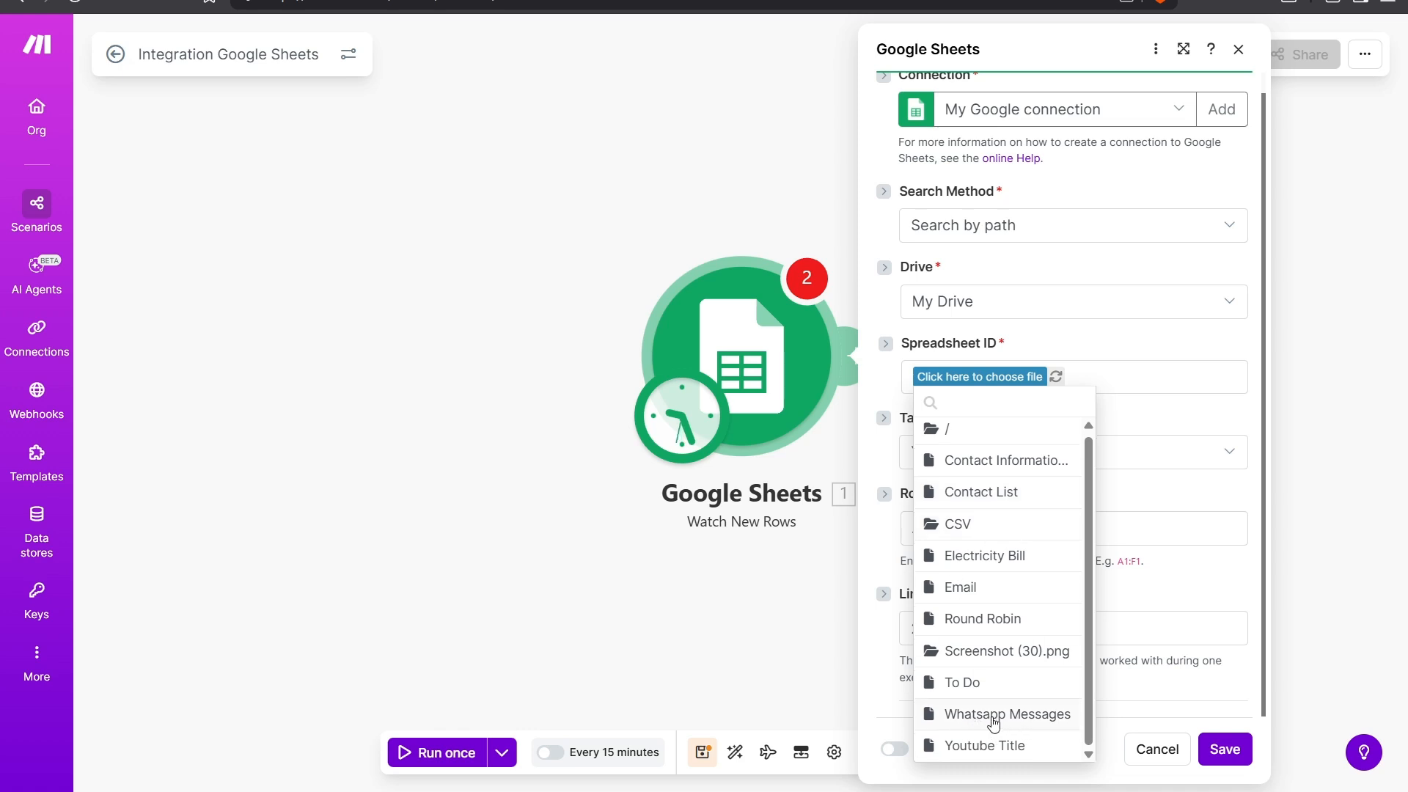
{"action": "scroll", "coordinate": [1002, 641], "scroll_direction": "up", "scroll_amount": 1}
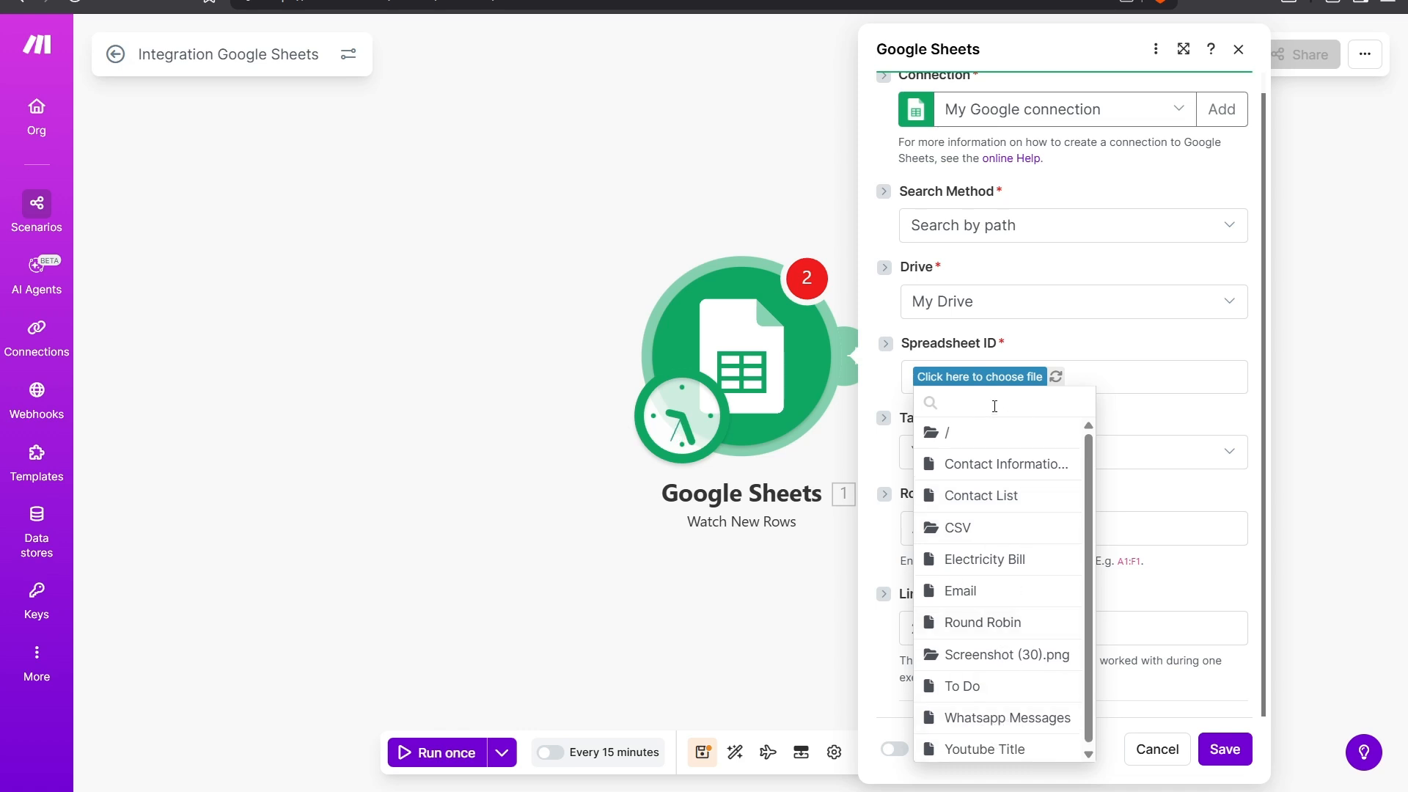
{"action": "scroll", "coordinate": [1019, 566], "scroll_direction": "down", "scroll_amount": 1}
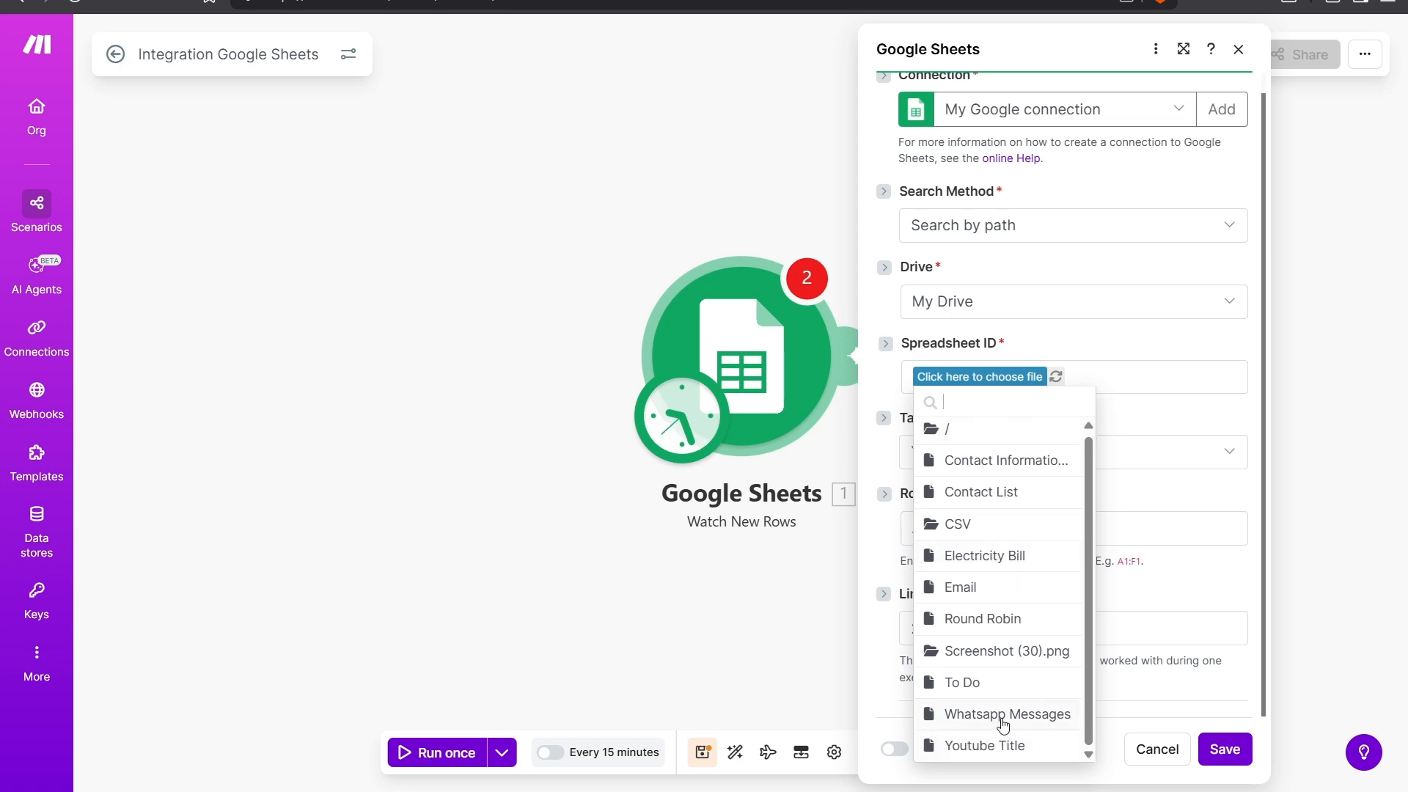
{"action": "left_click", "coordinate": [1001, 718]}
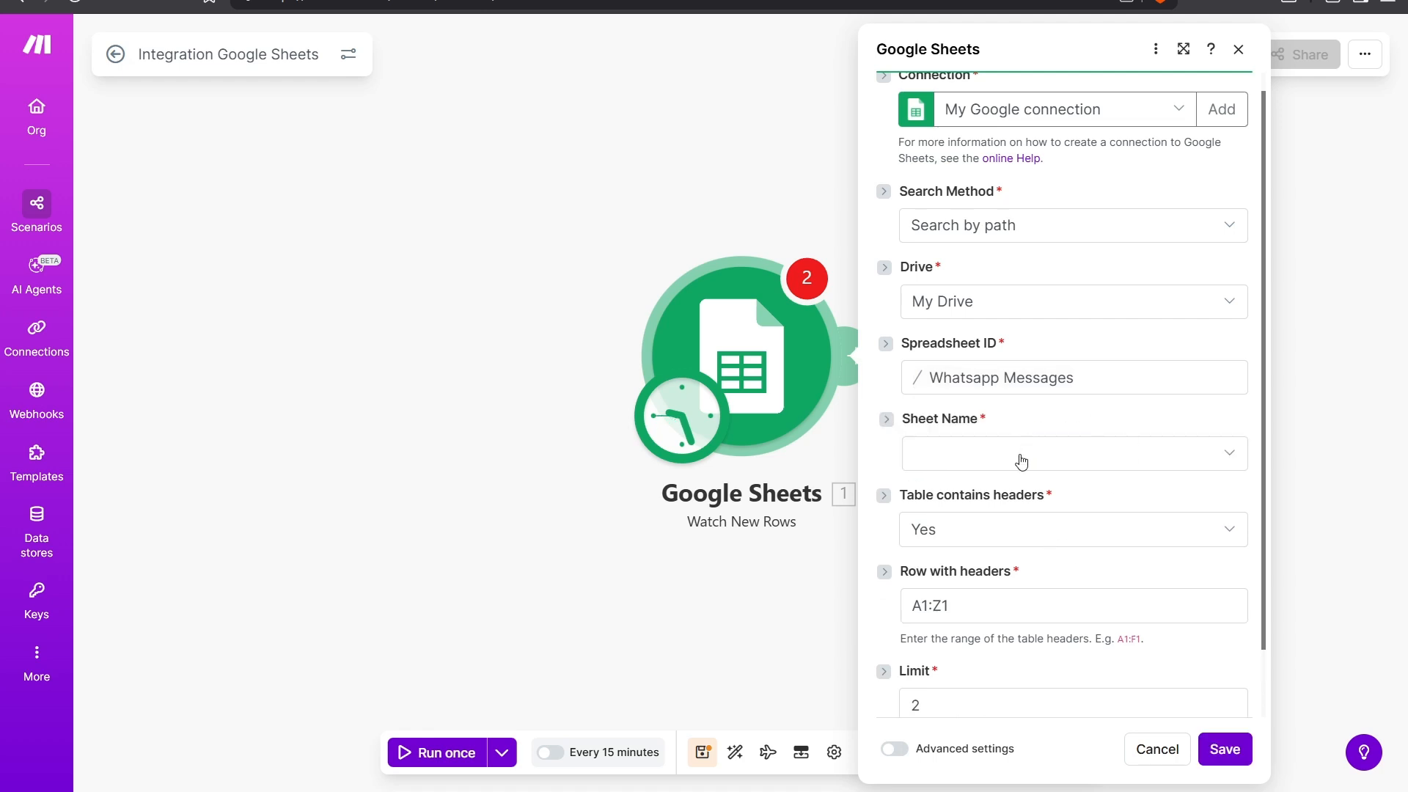
{"action": "left_click", "coordinate": [1022, 460]}
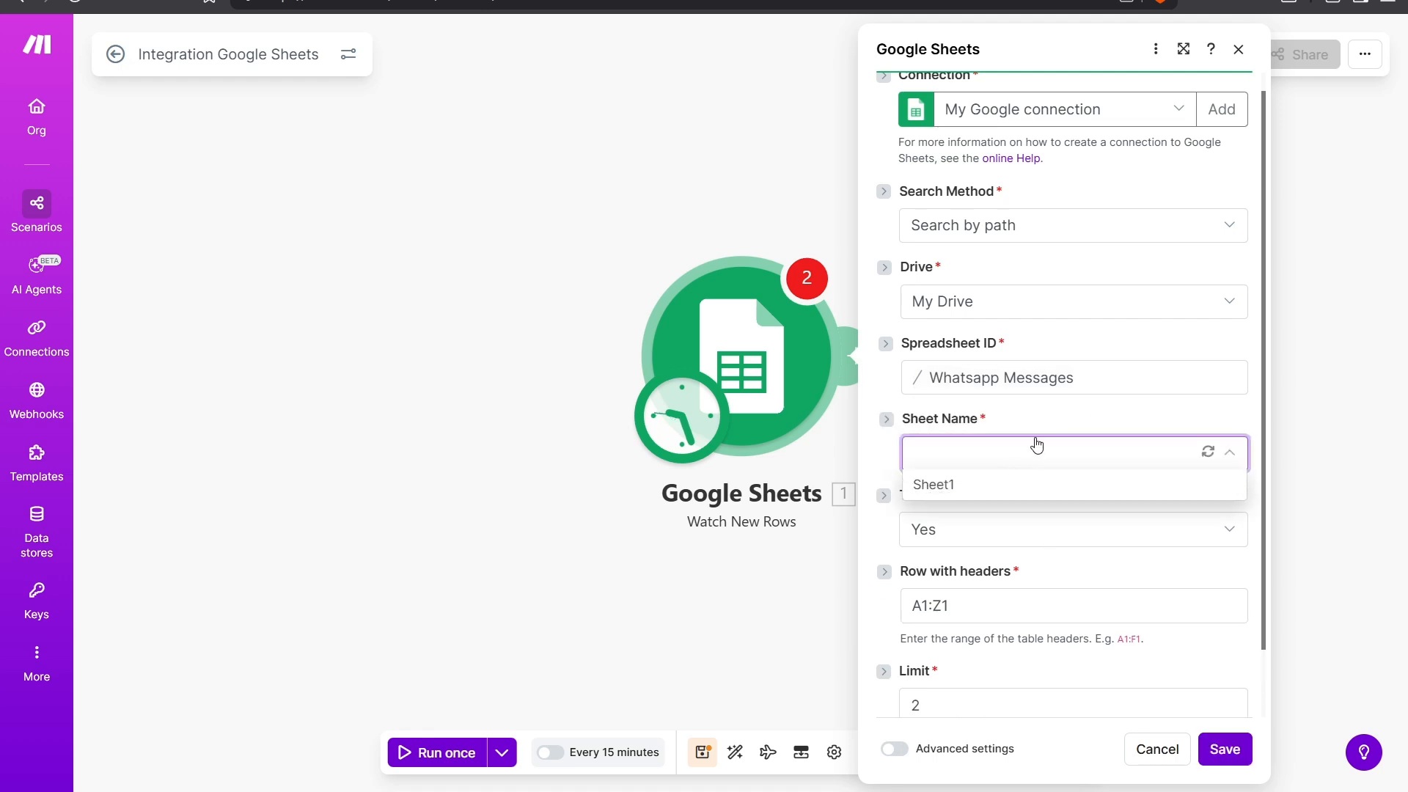
{"action": "left_click", "coordinate": [935, 486]}
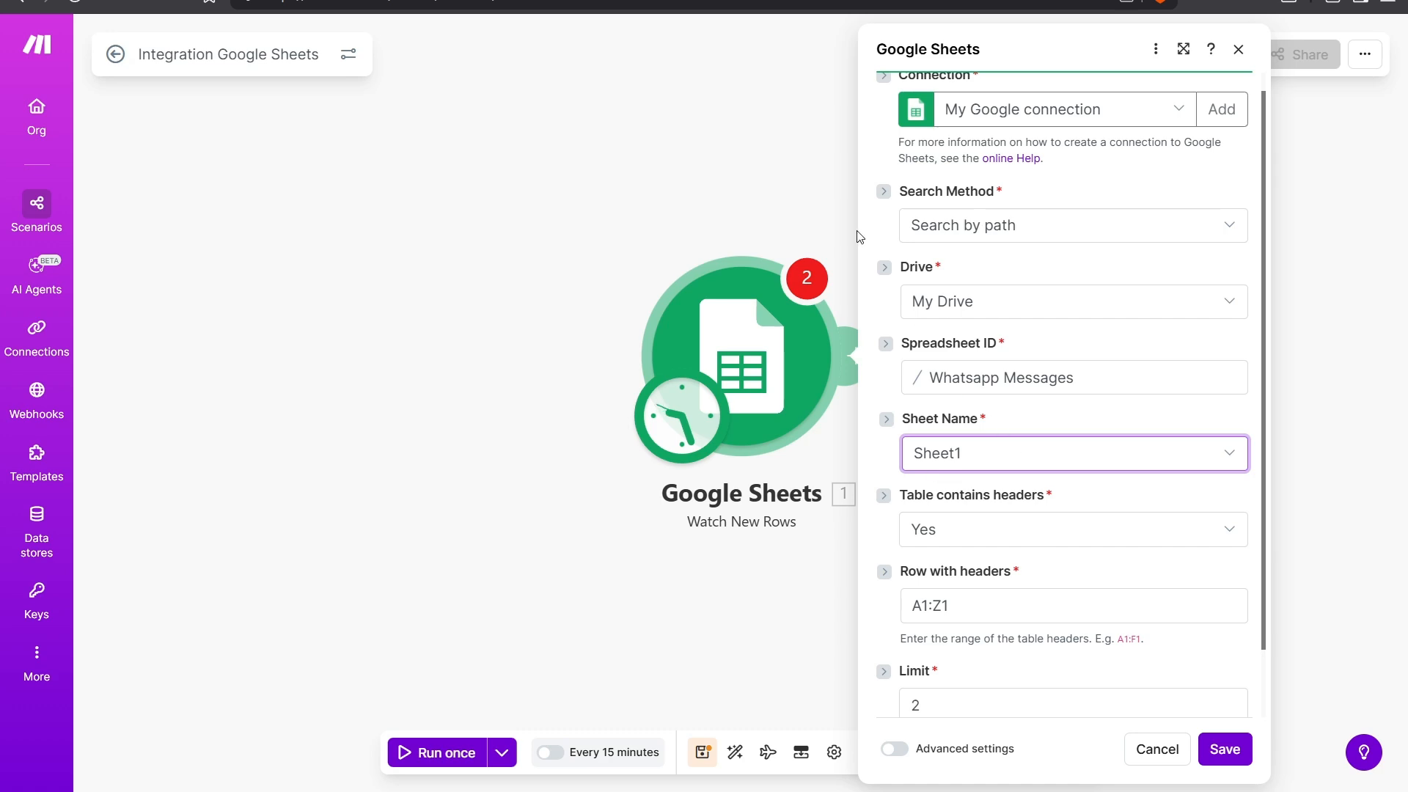
Switch to the Whatsapp Messages spreadsheet and examine its Phone Number and Message headers and the data row beneath them
{"action": "left_click", "coordinate": [561, 0]}
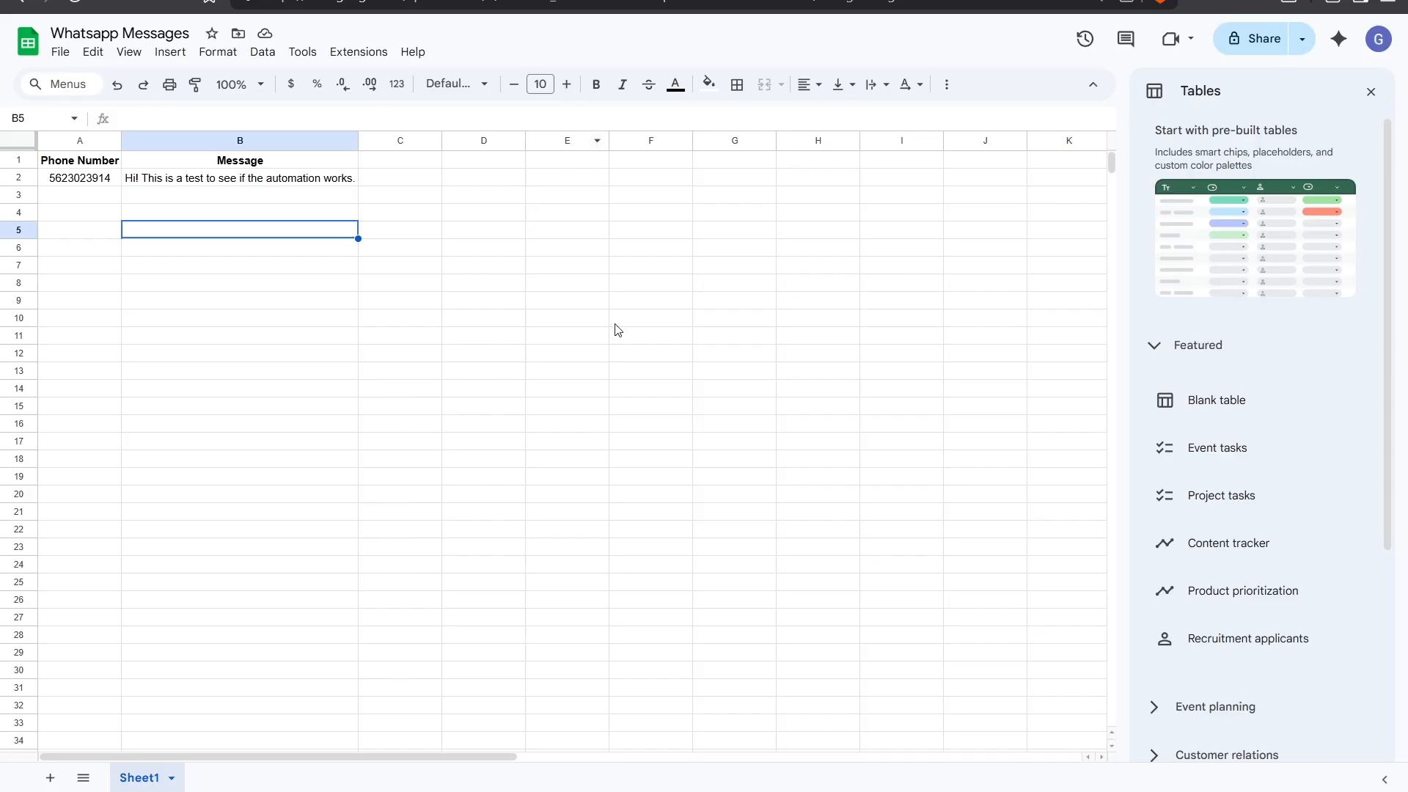
{"action": "left_click", "coordinate": [81, 165]}
{"action": "left_click", "coordinate": [206, 164]}
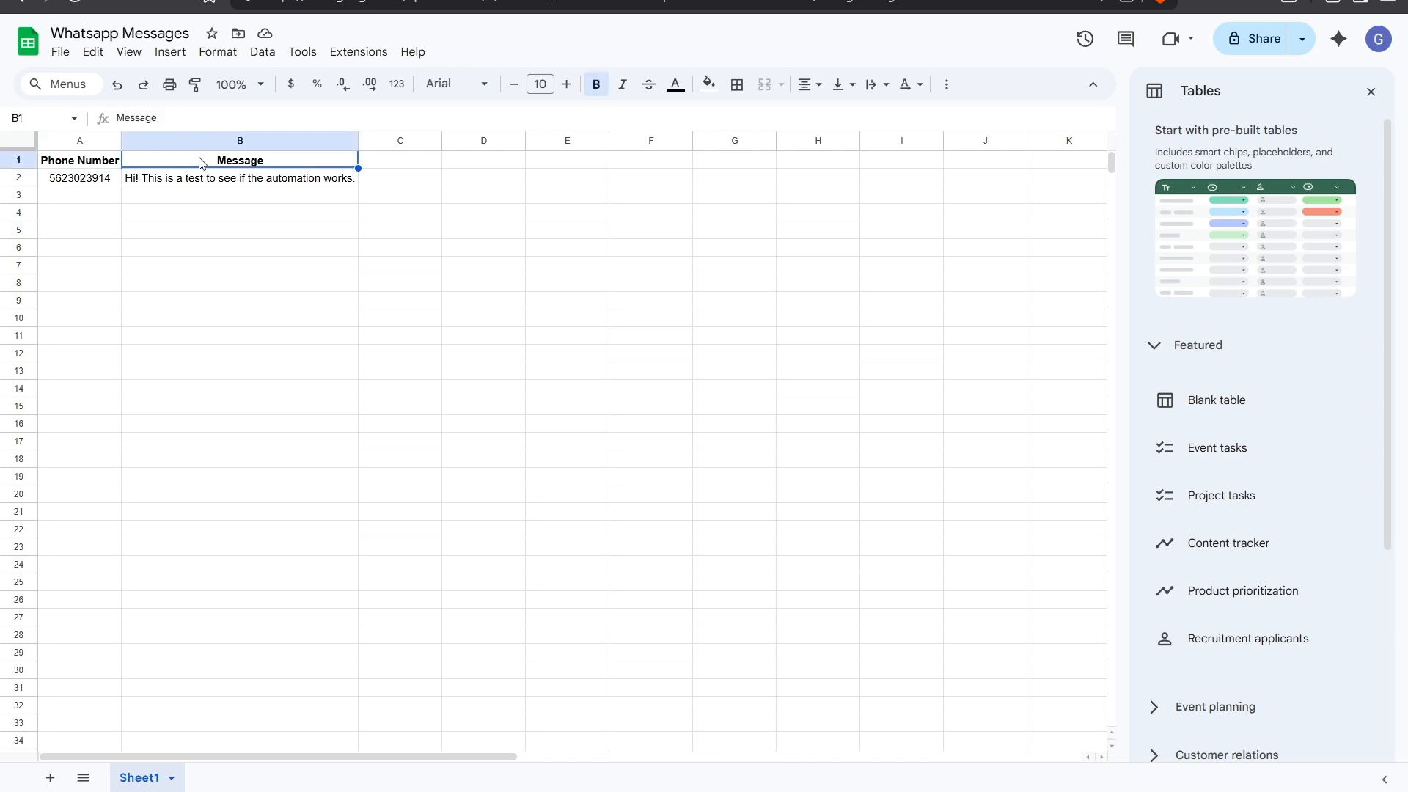
{"action": "left_click_drag", "start_coordinate": [85, 185], "coordinate": [166, 185]}
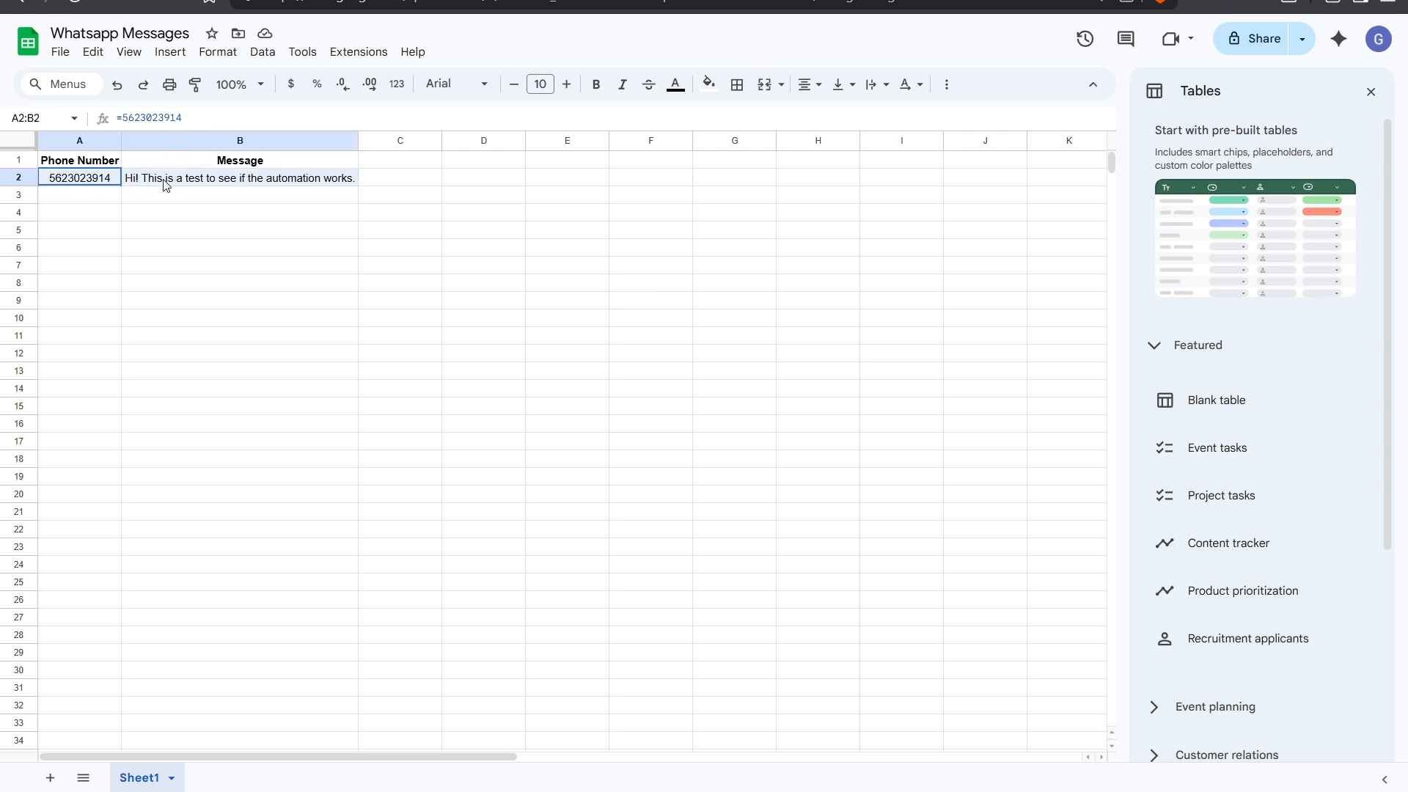
{"action": "left_click", "coordinate": [166, 254]}
{"action": "left_click", "coordinate": [143, 212]}
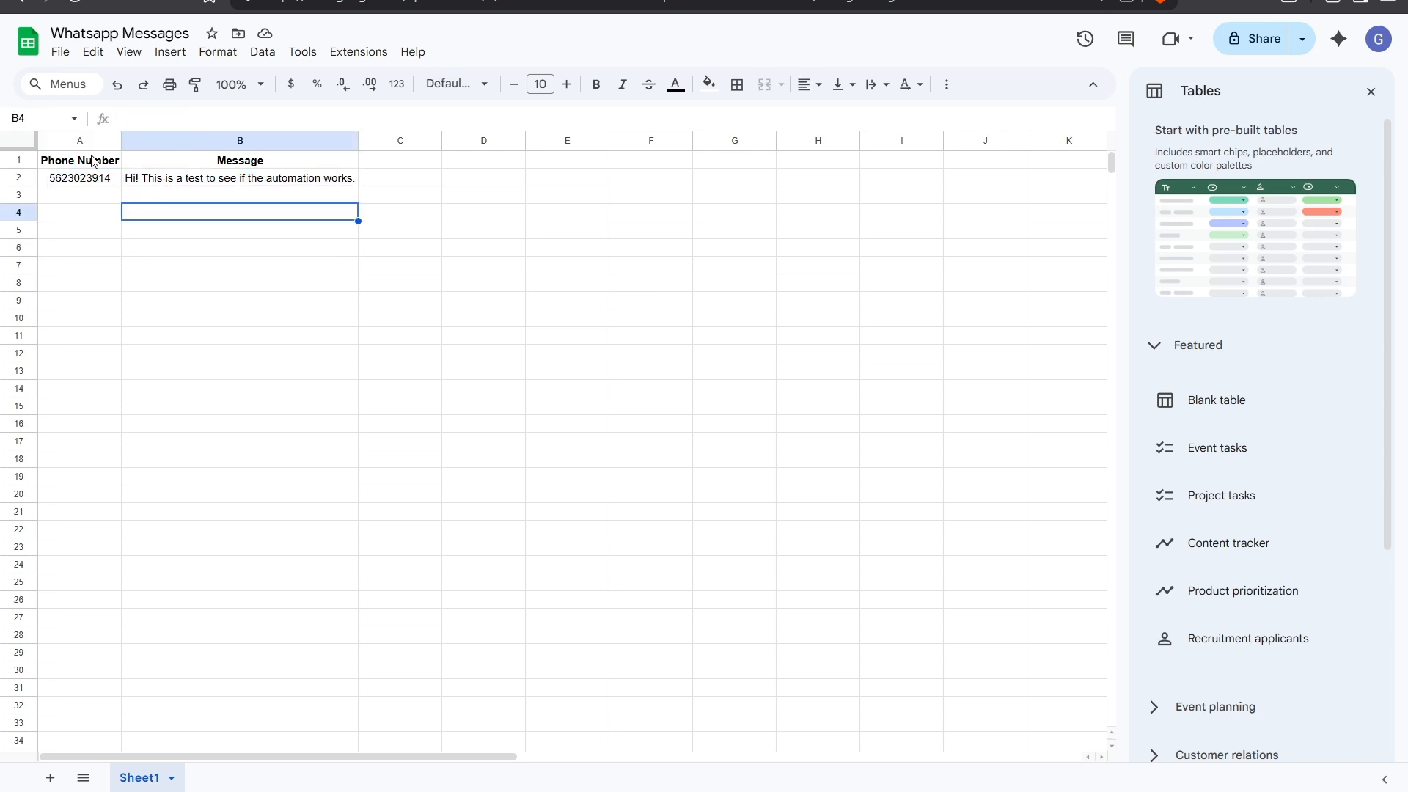
{"action": "left_click_drag", "start_coordinate": [55, 164], "coordinate": [164, 163]}
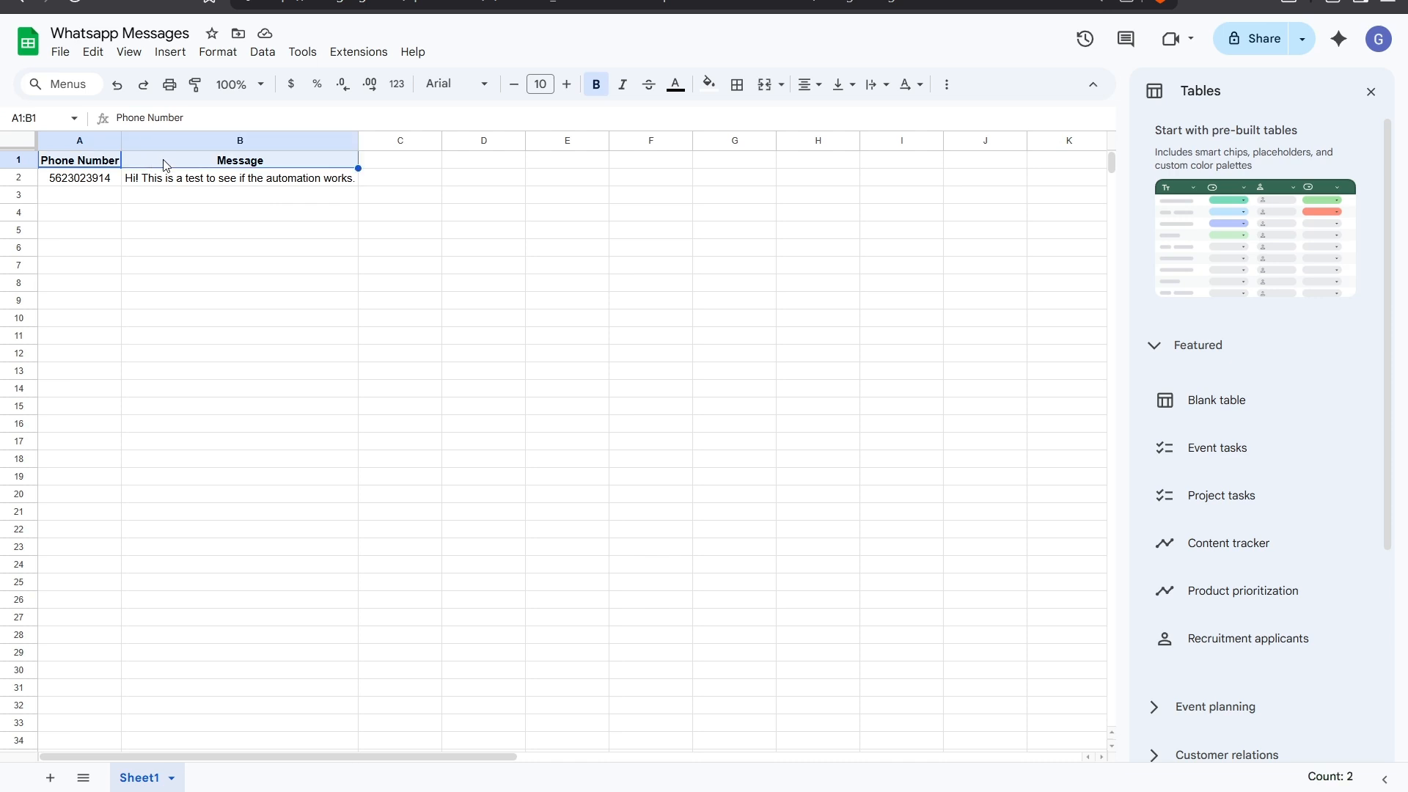
{"action": "left_click", "coordinate": [224, 199]}
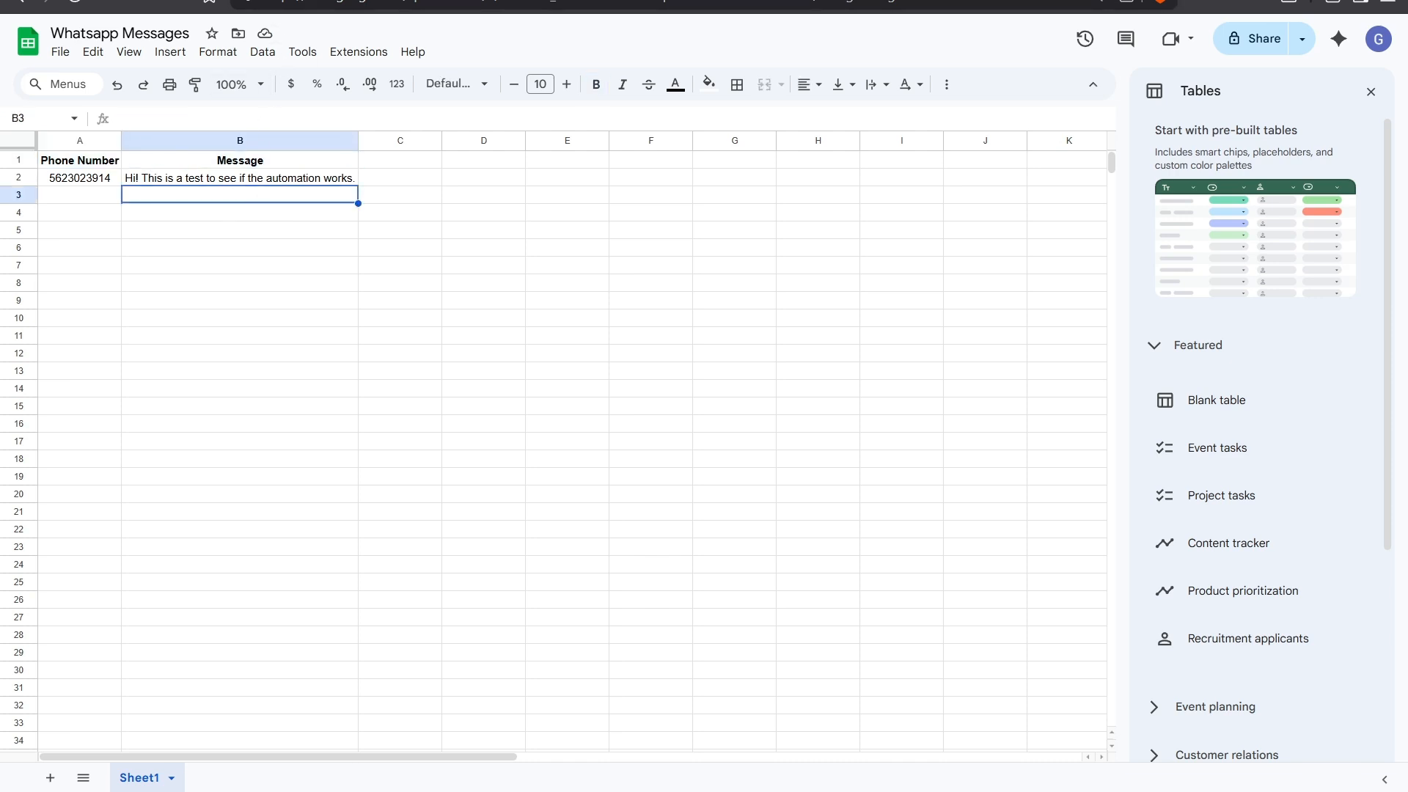
{"action": "left_click", "coordinate": [235, 0]}
Set the trigger's table-contains-headers option to Yes and save it with header range A1:Z1 and a limit of 2
{"action": "scroll", "coordinate": [1015, 505], "scroll_direction": "down", "scroll_amount": 2}
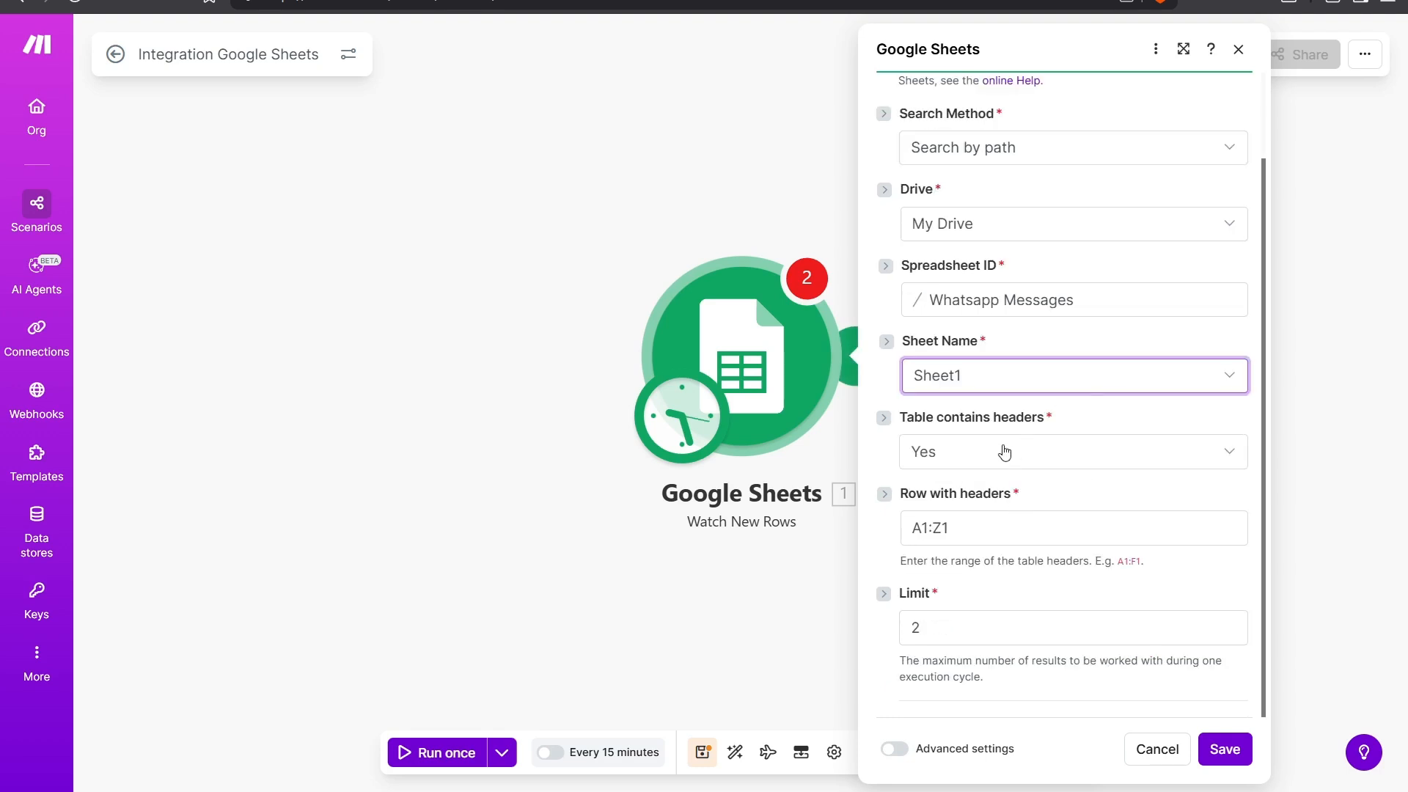
{"action": "left_click", "coordinate": [953, 455]}
{"action": "left_click", "coordinate": [981, 485]}
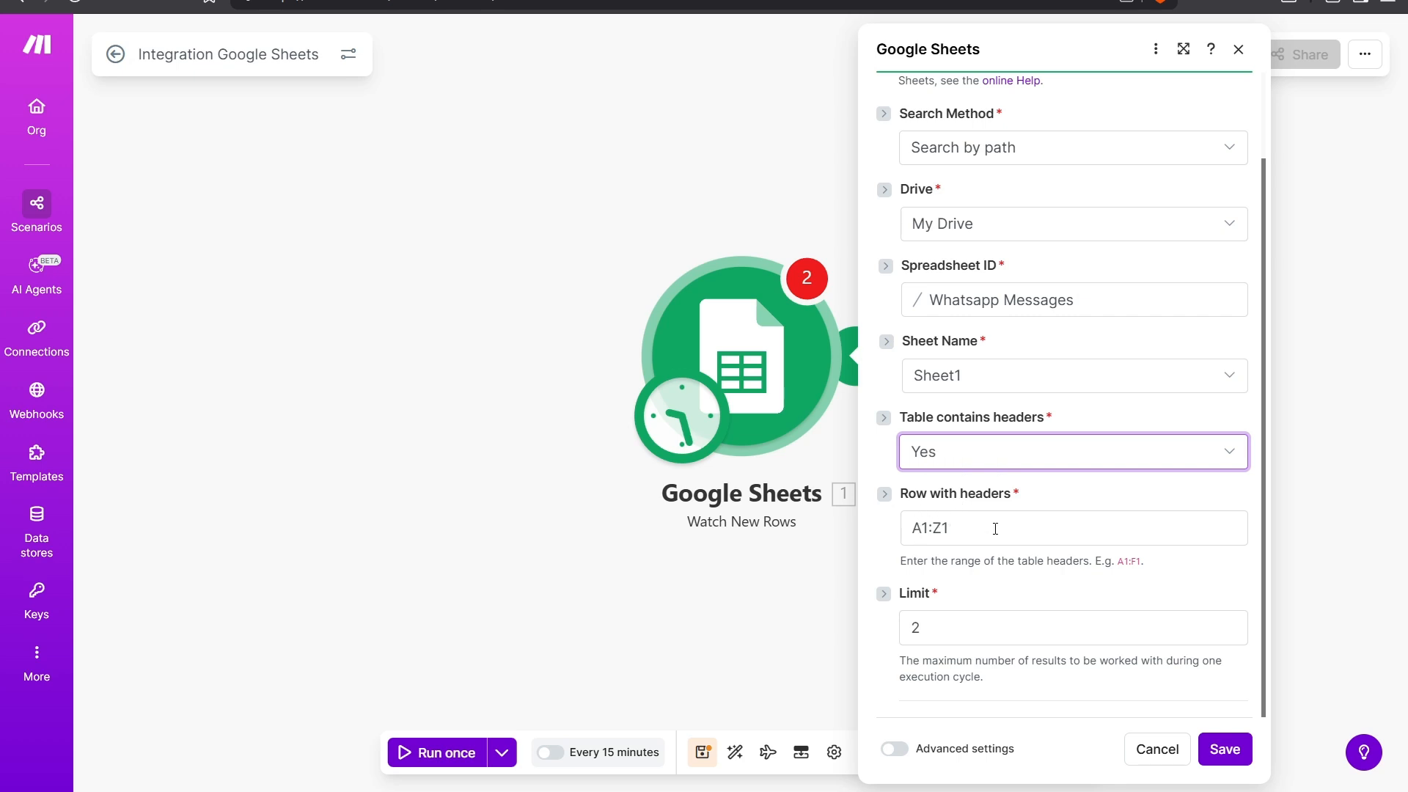
{"action": "left_click", "coordinate": [933, 623]}
{"action": "left_click", "coordinate": [984, 658]}
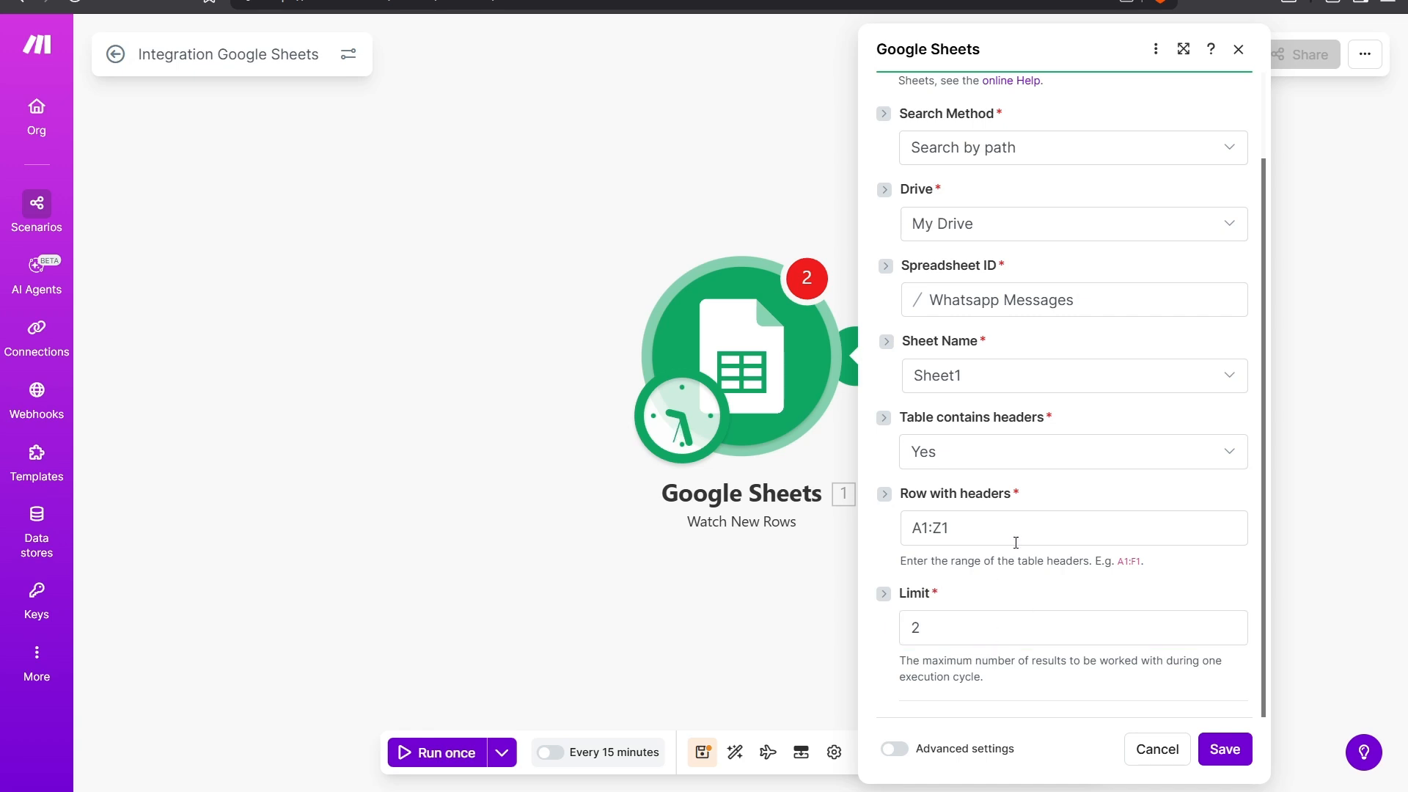
{"action": "left_click", "coordinate": [1232, 753]}
Choose the starting point manually, picking the sheet's existing test-message row, and save that choice
{"action": "left_click_drag", "start_coordinate": [863, 205], "coordinate": [1027, 211]}
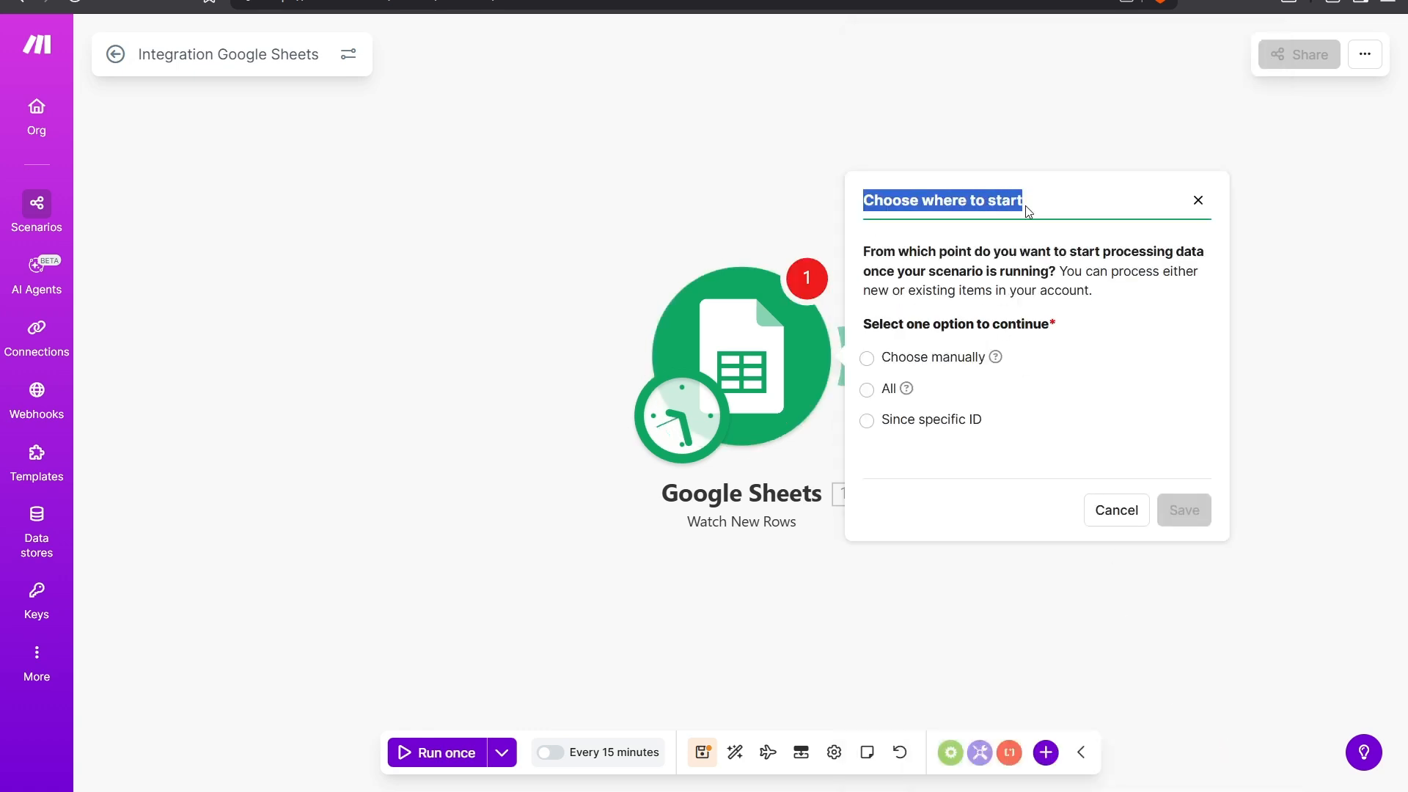
{"action": "left_click", "coordinate": [1029, 308]}
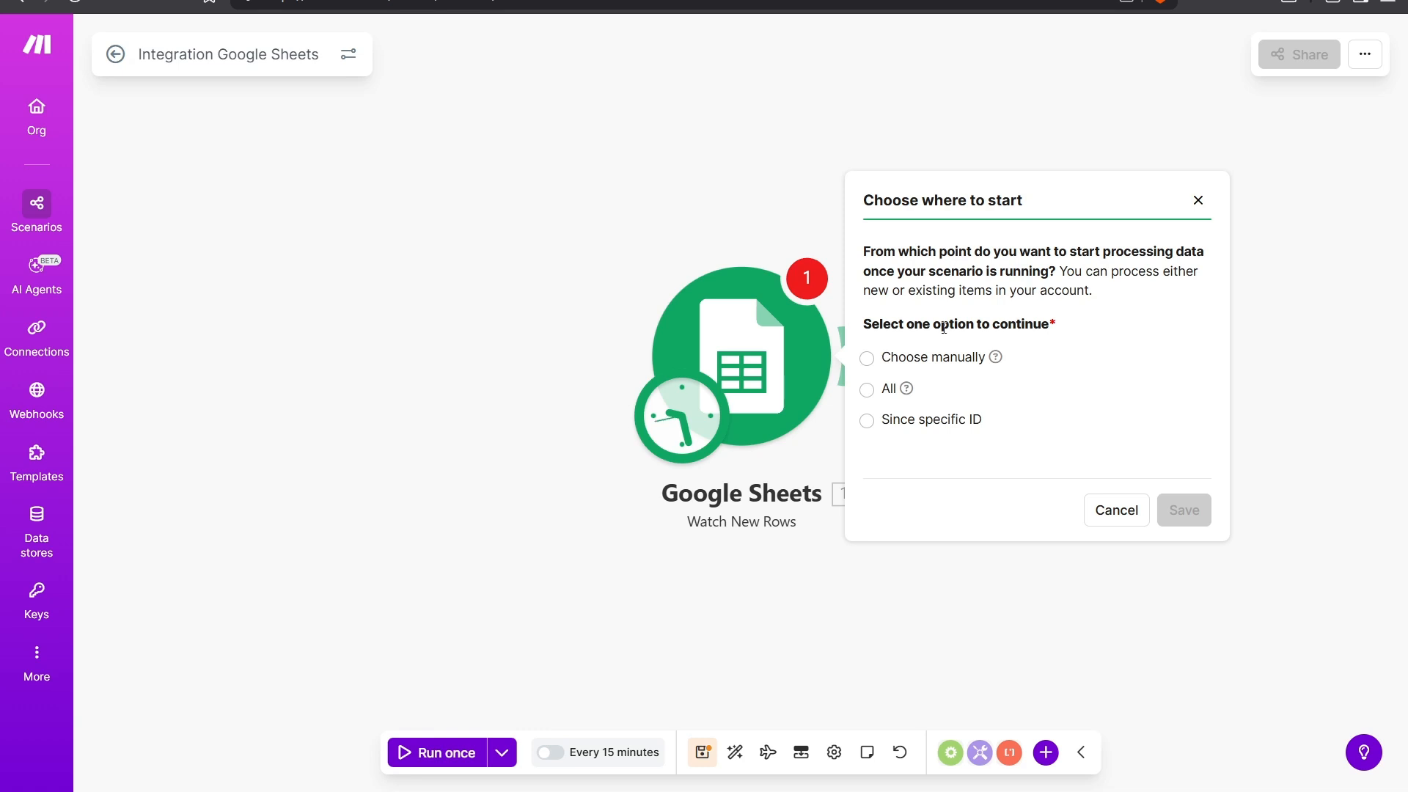
{"action": "left_click", "coordinate": [951, 358]}
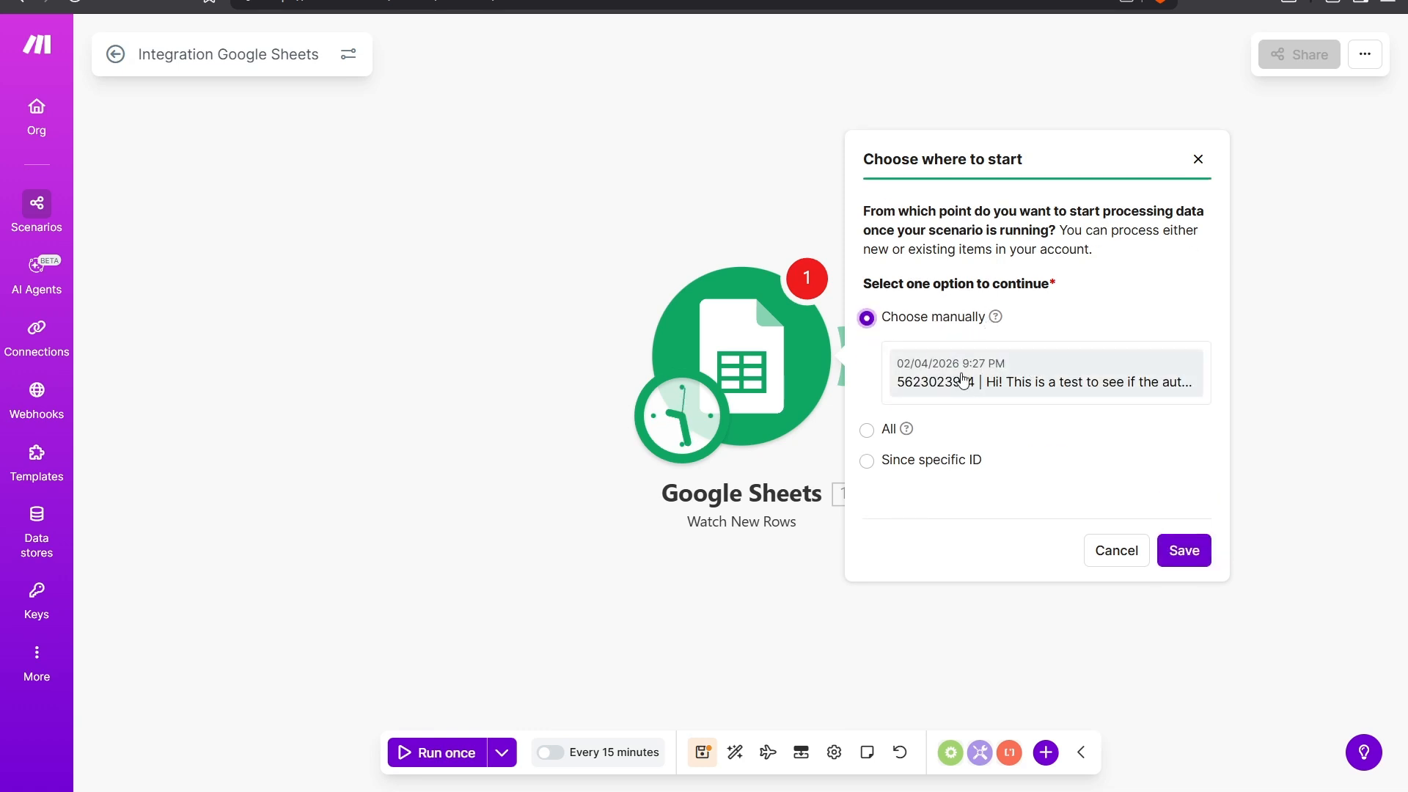
{"action": "left_click", "coordinate": [440, 1]}
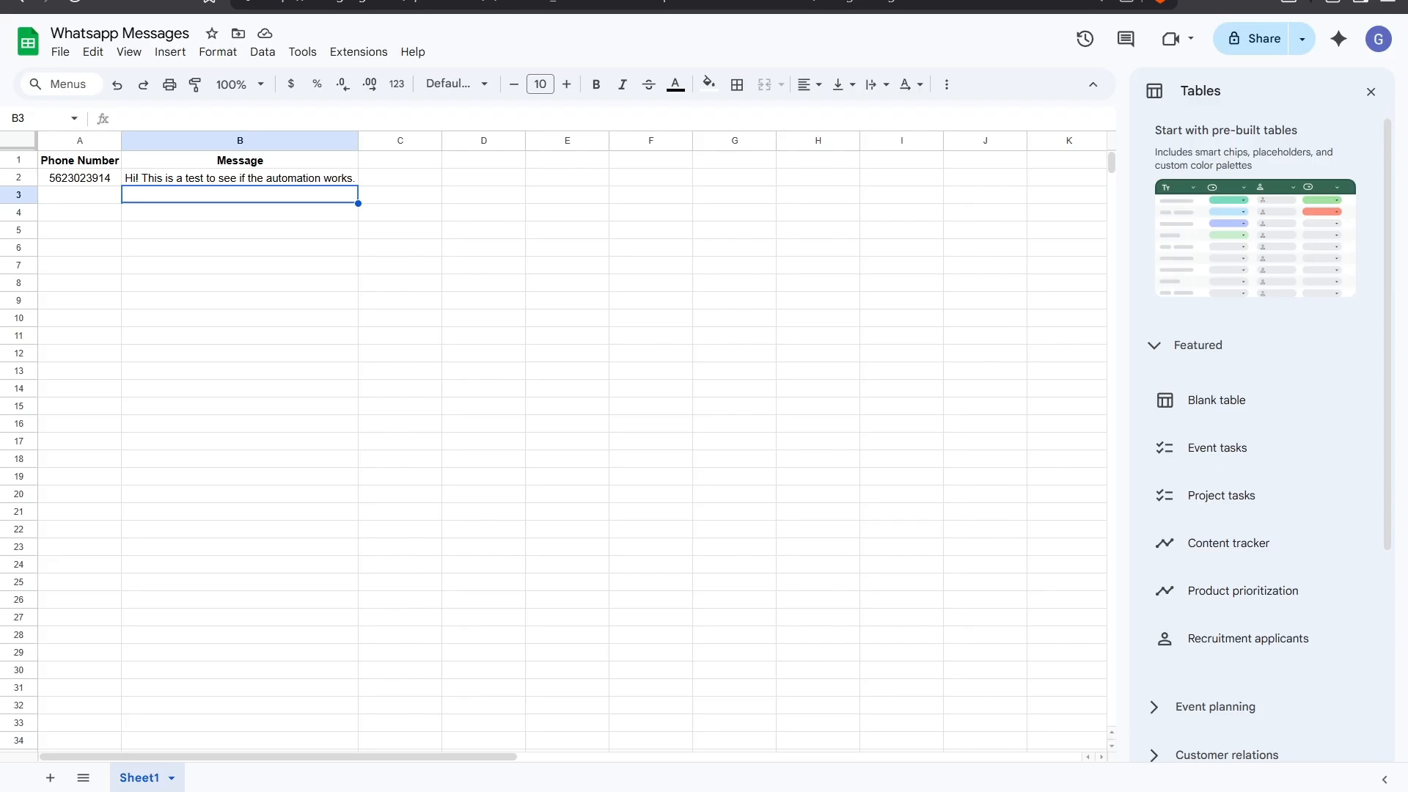
{"action": "left_click_drag", "start_coordinate": [70, 181], "coordinate": [154, 179]}
{"action": "left_click", "coordinate": [293, 1]}
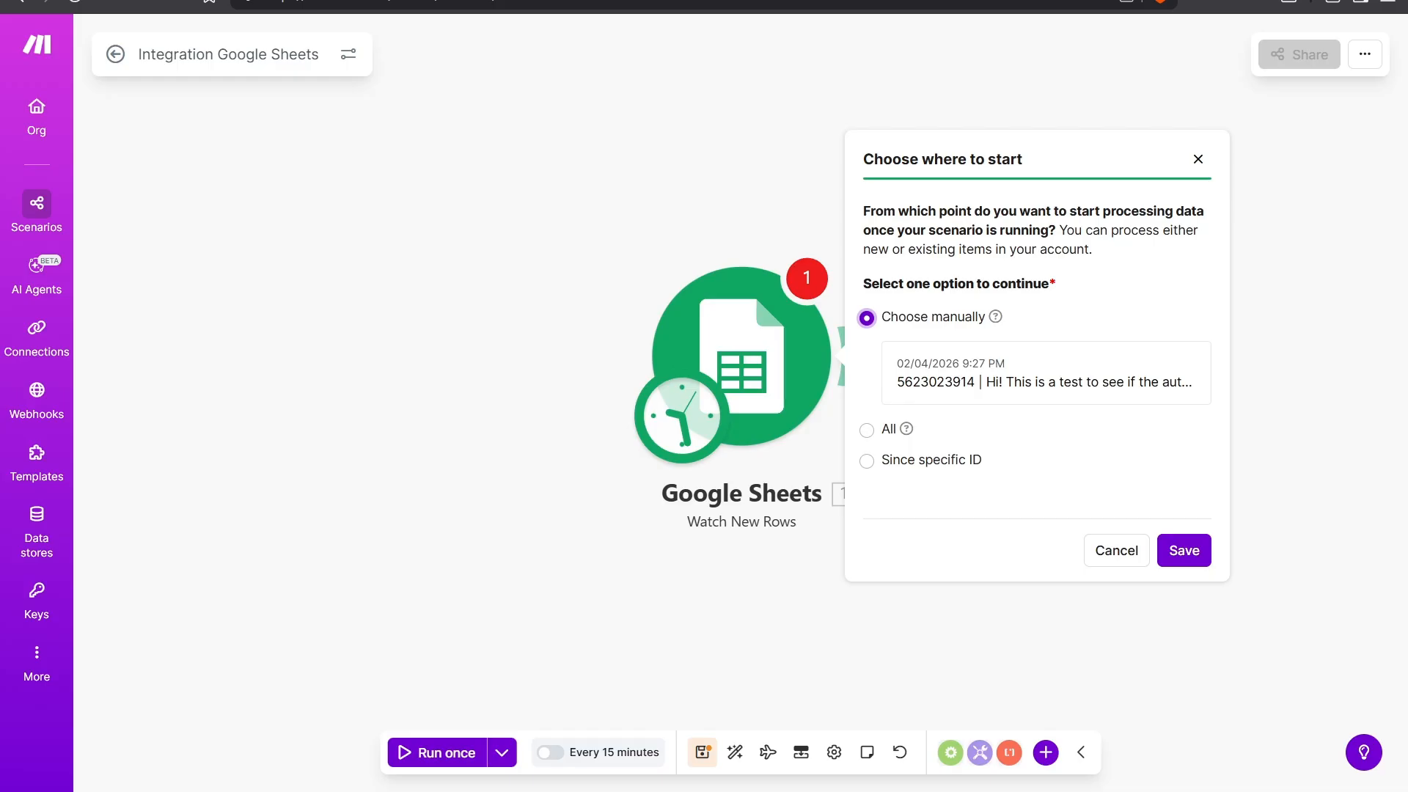
{"action": "left_click", "coordinate": [986, 375]}
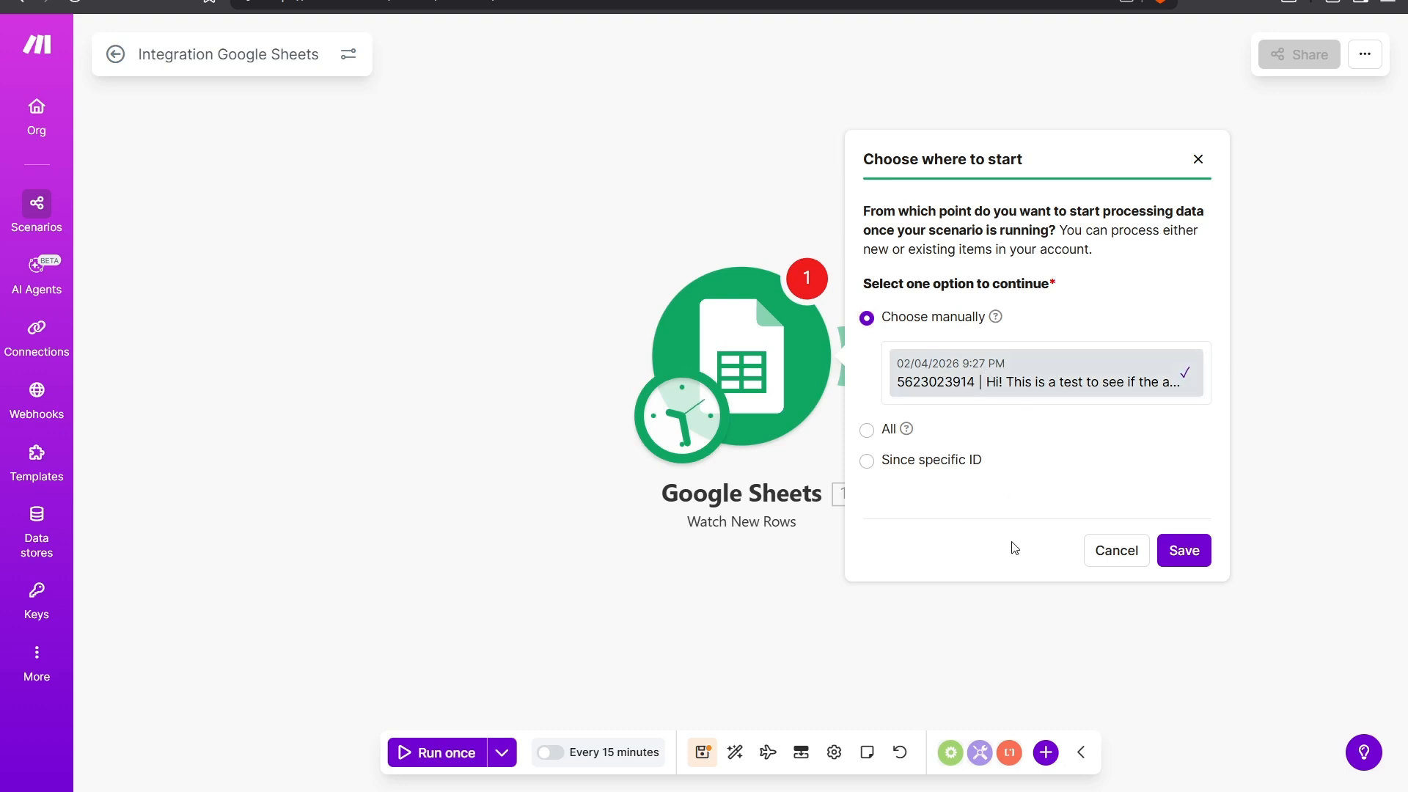
{"action": "left_click", "coordinate": [1202, 559]}
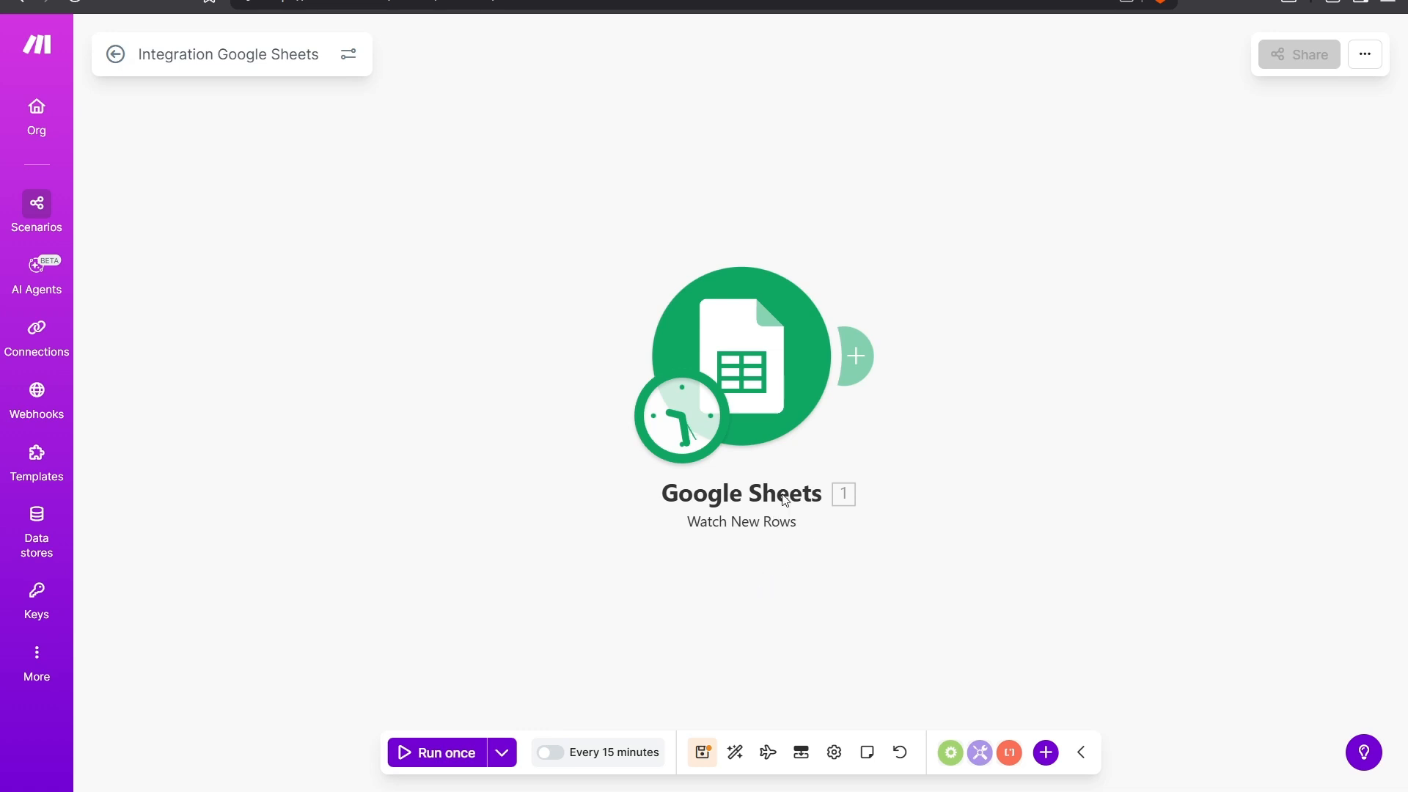
Find WhatsApp Business Cloud and add its Send a Message action as the module after Google Sheets
{"action": "left_click", "coordinate": [861, 357]}
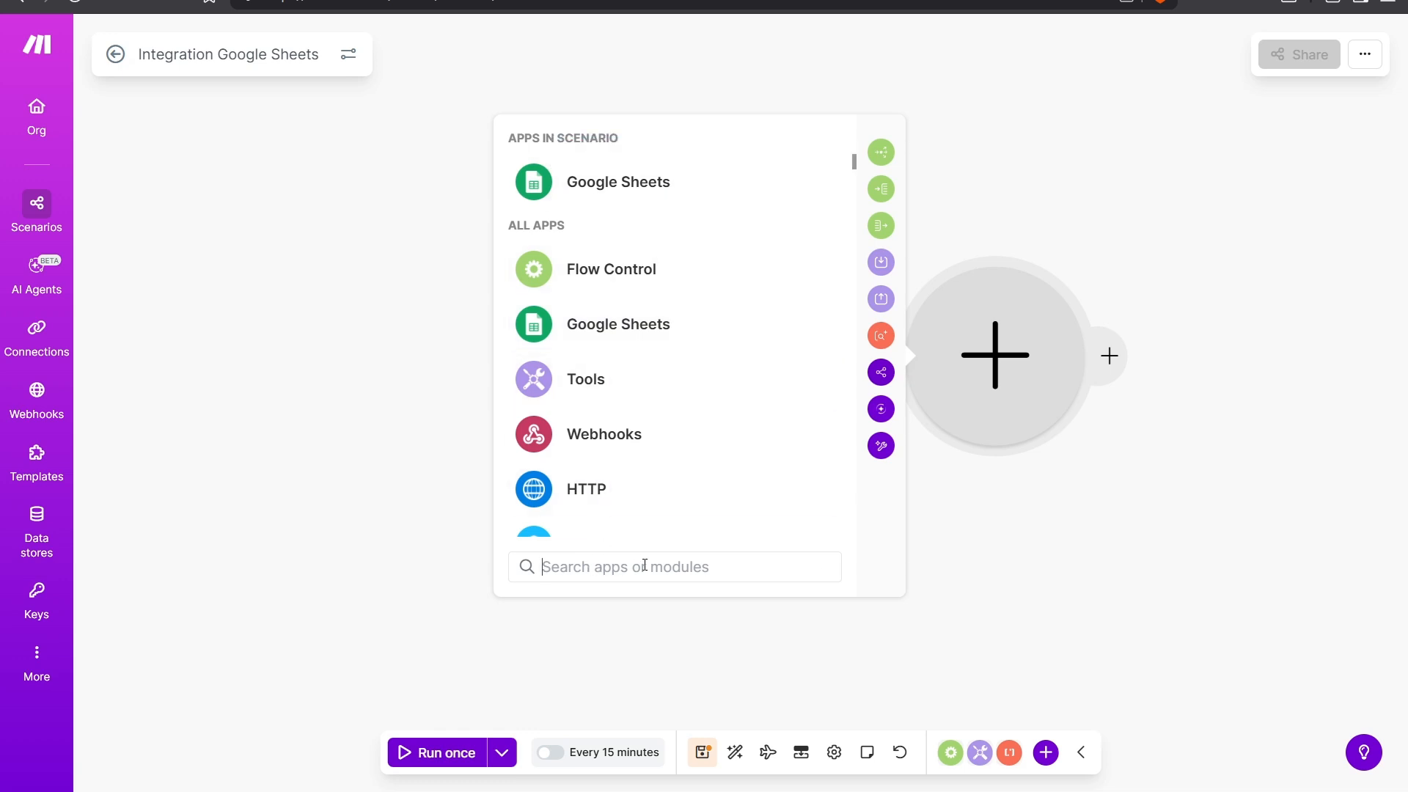
{"action": "type", "text": "Whatsapp"}
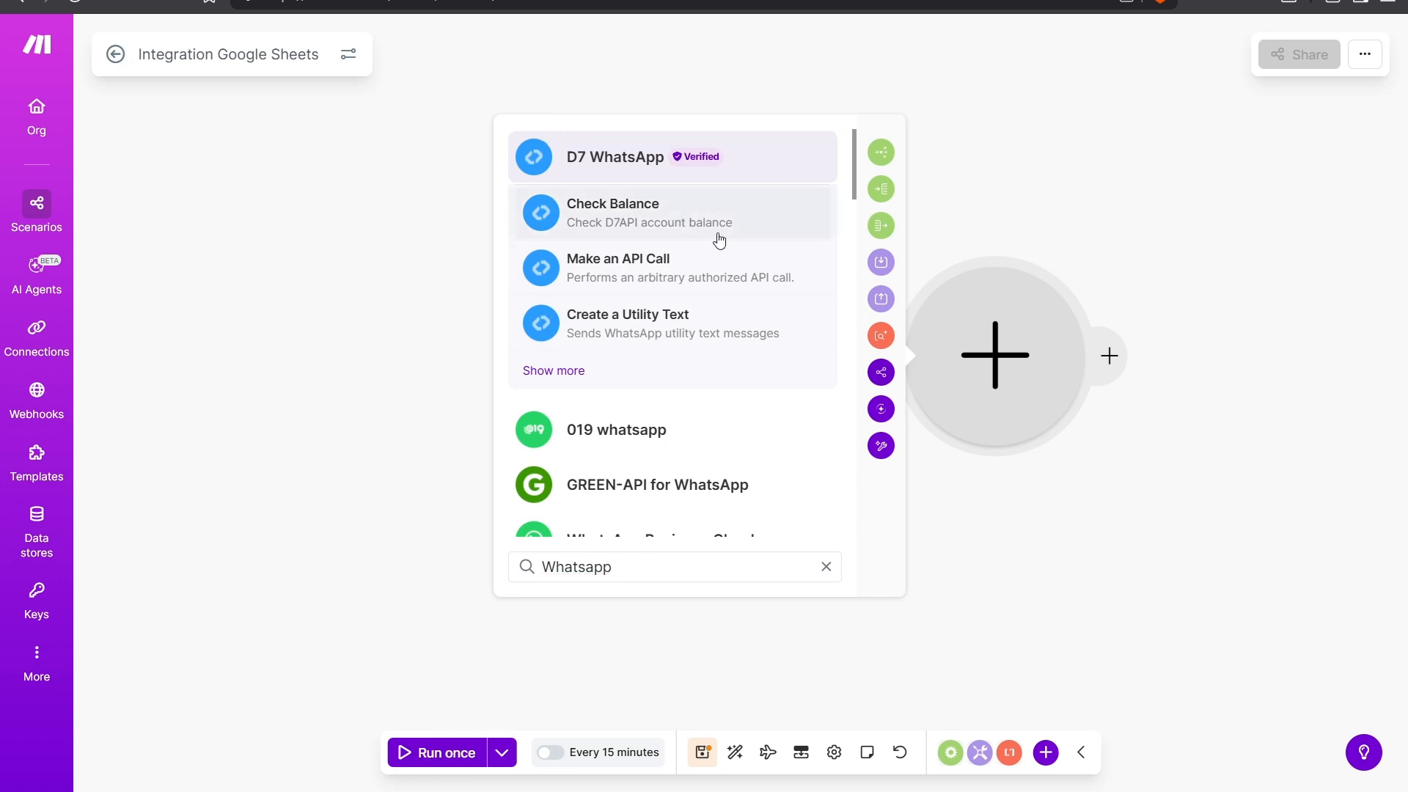
{"action": "scroll", "coordinate": [720, 240], "scroll_direction": "down", "scroll_amount": 3}
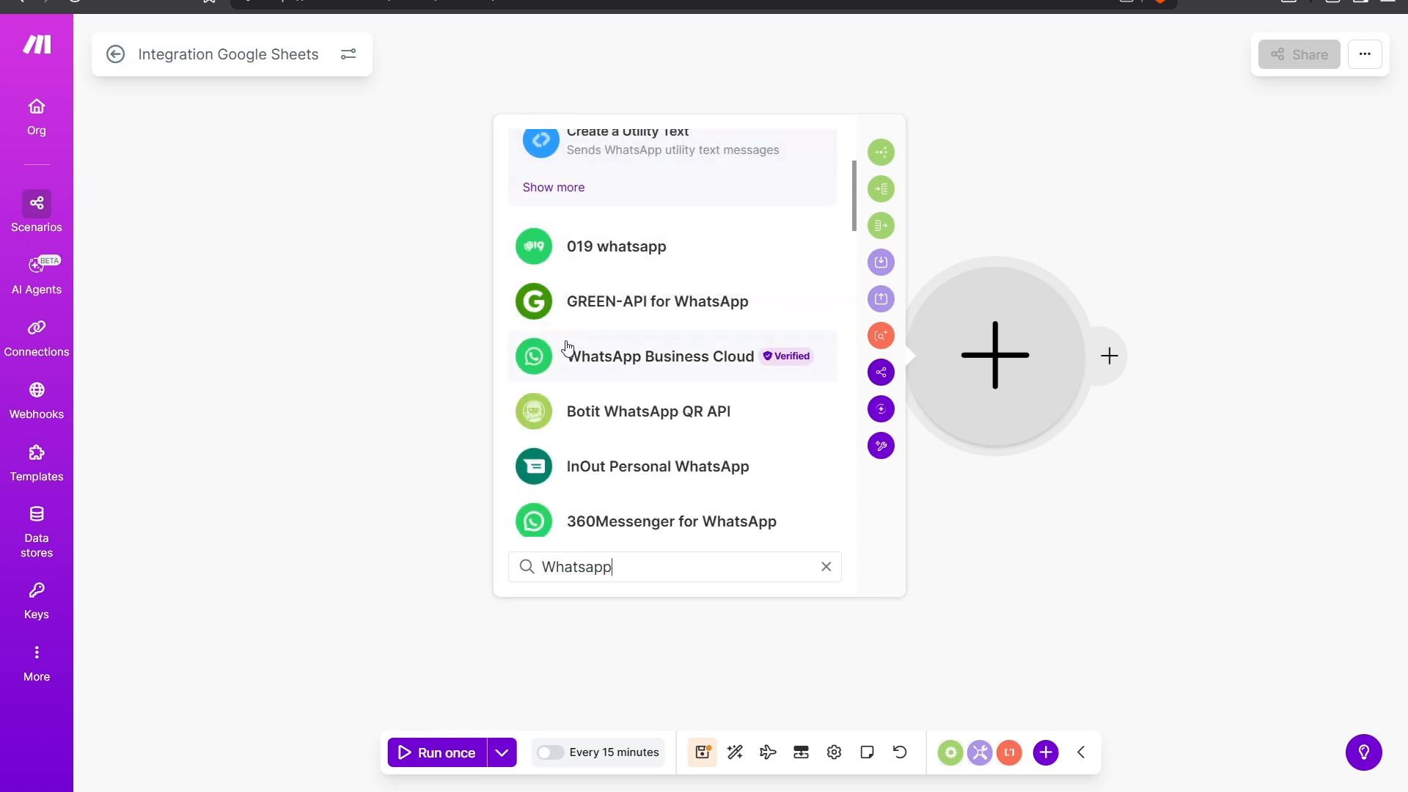
{"action": "left_click", "coordinate": [691, 356]}
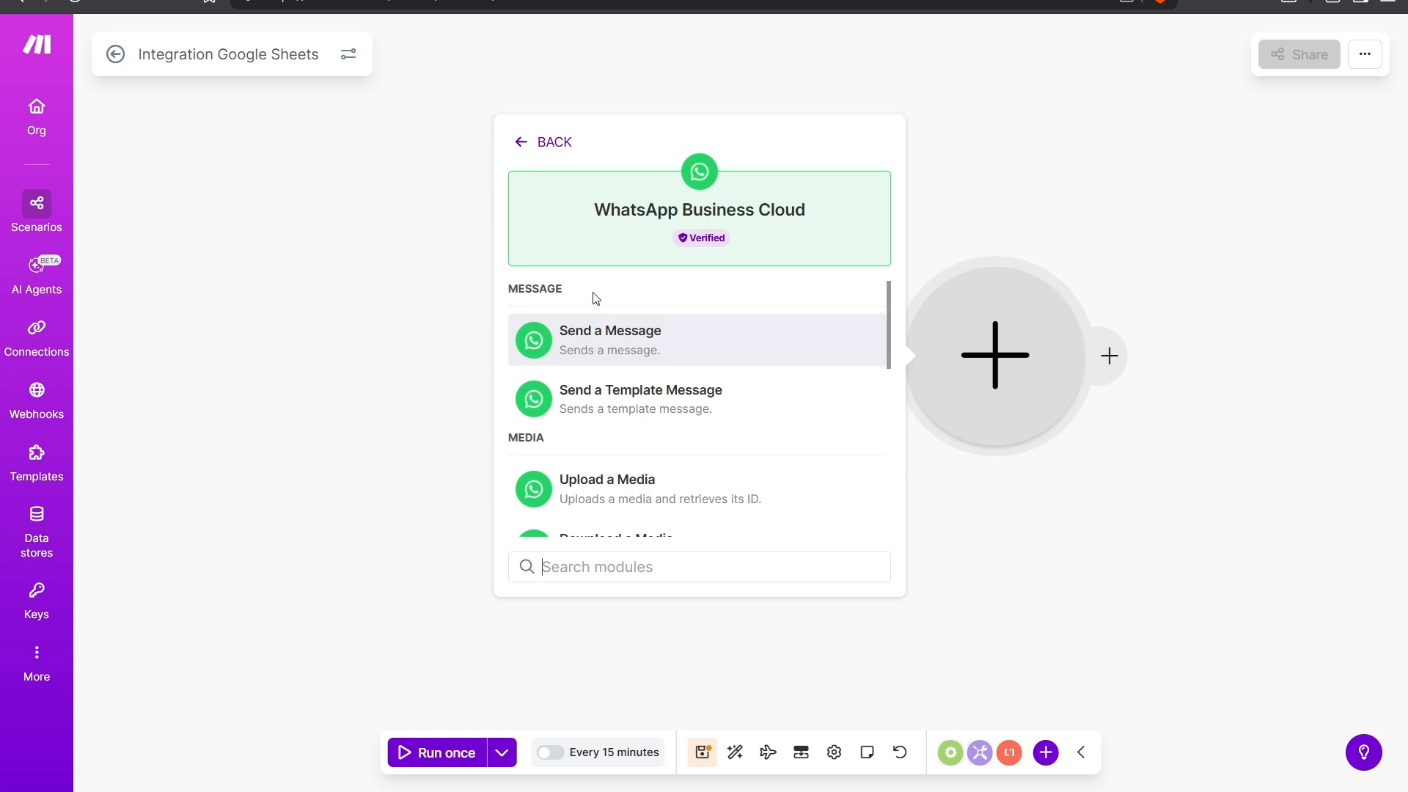
{"action": "left_click_drag", "start_coordinate": [509, 287], "coordinate": [572, 292]}
{"action": "left_click", "coordinate": [572, 292]}
{"action": "left_click", "coordinate": [629, 337]}
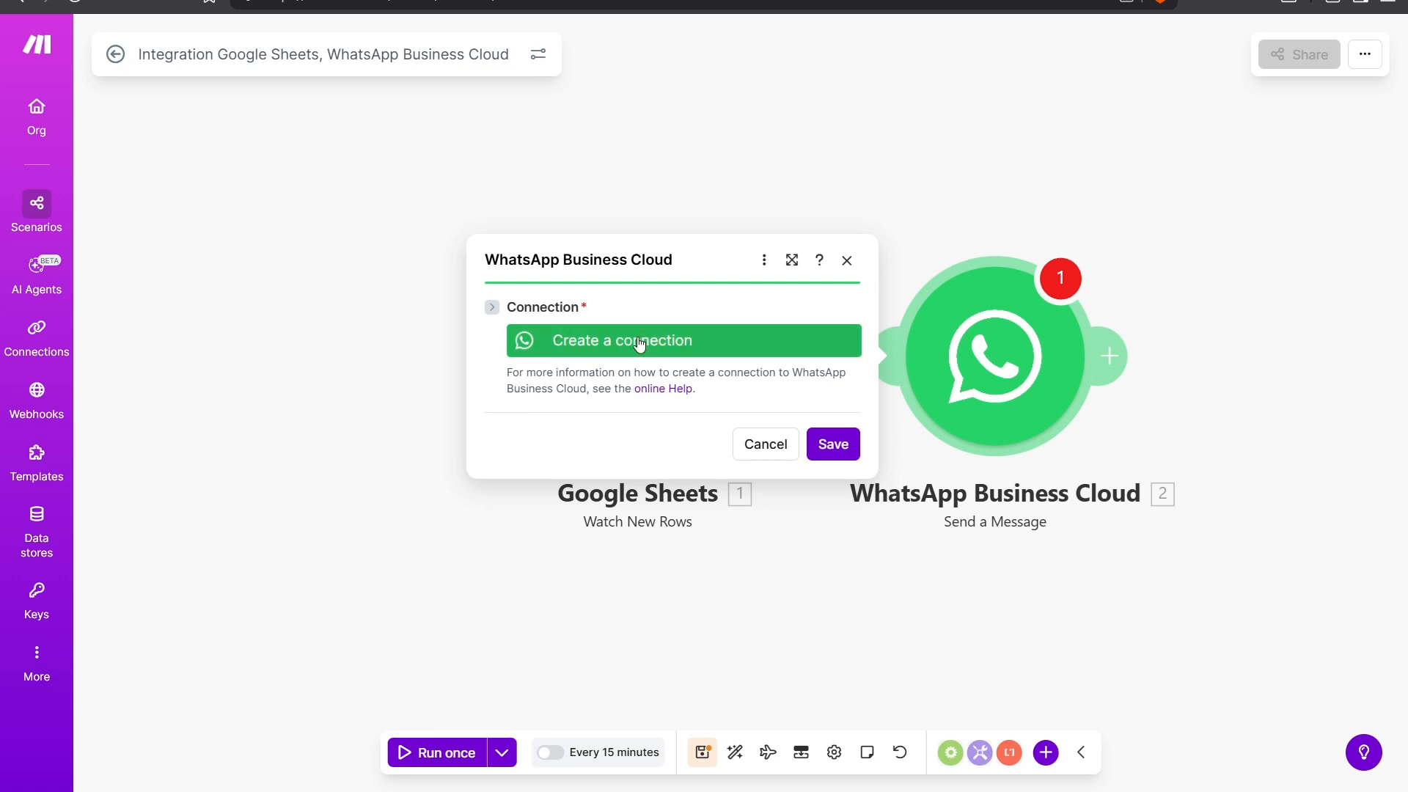
Create a connection of type WhatsApp Business Cloud for the message module, keep its default name, and start the Facebook authorization
{"action": "left_click", "coordinate": [733, 344]}
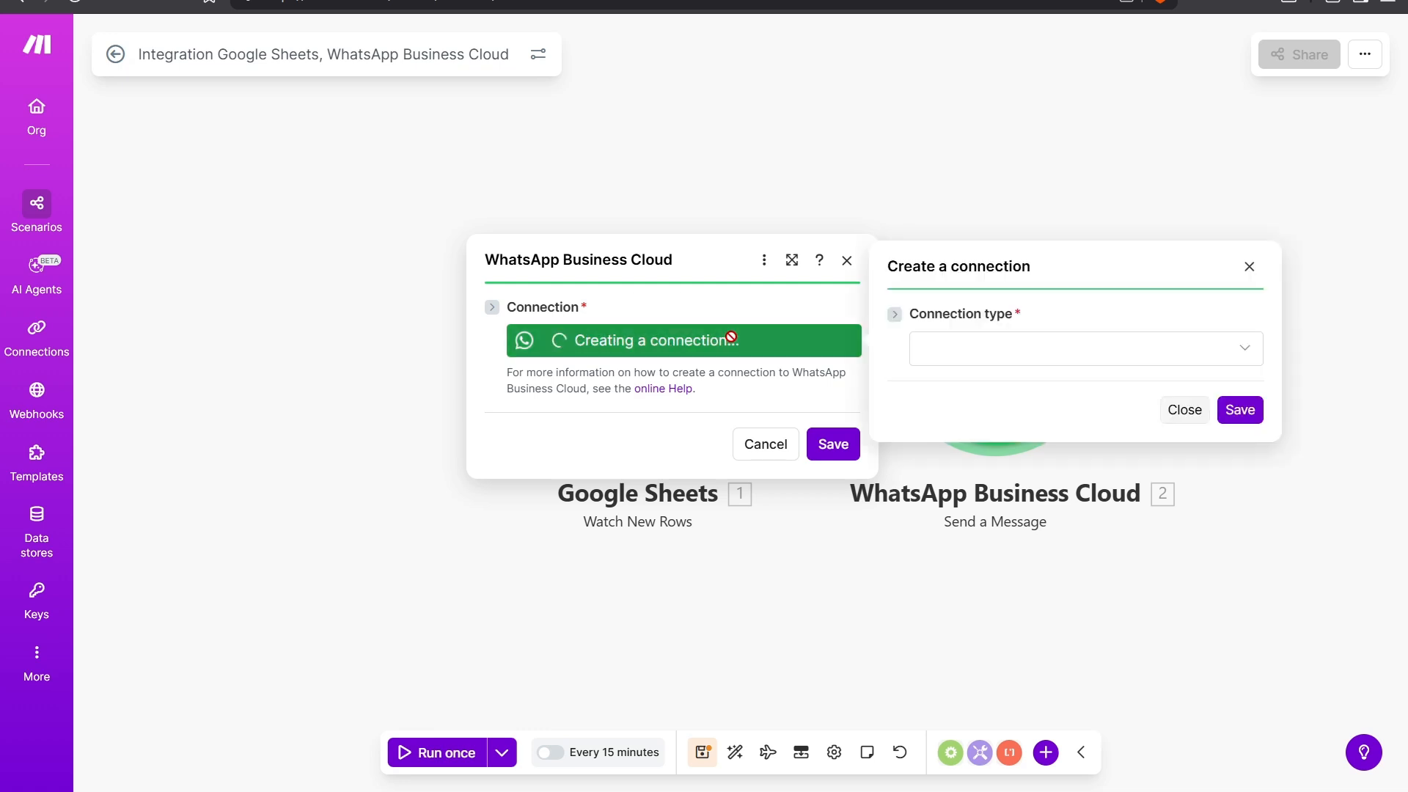
{"action": "left_click", "coordinate": [1026, 344]}
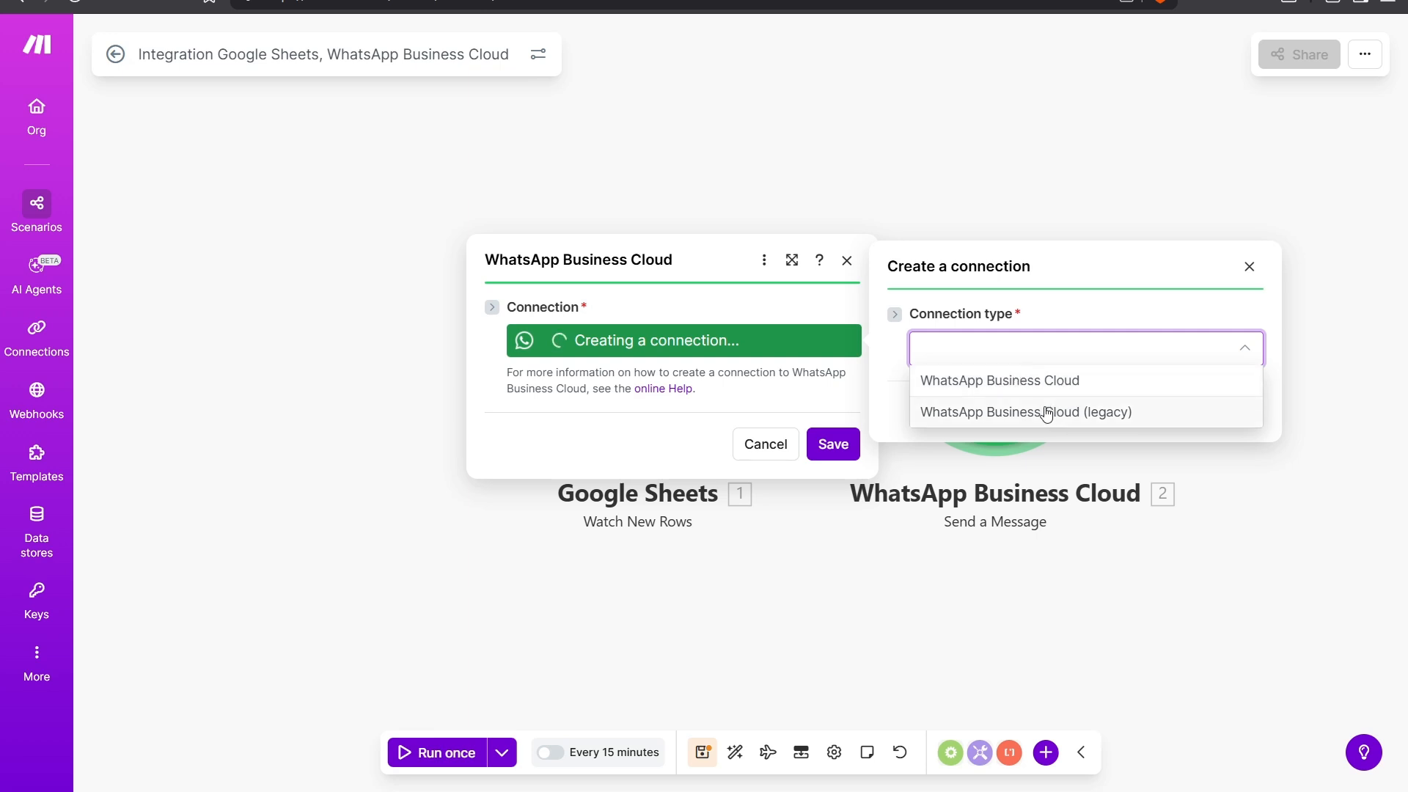
{"action": "left_click", "coordinate": [1026, 381]}
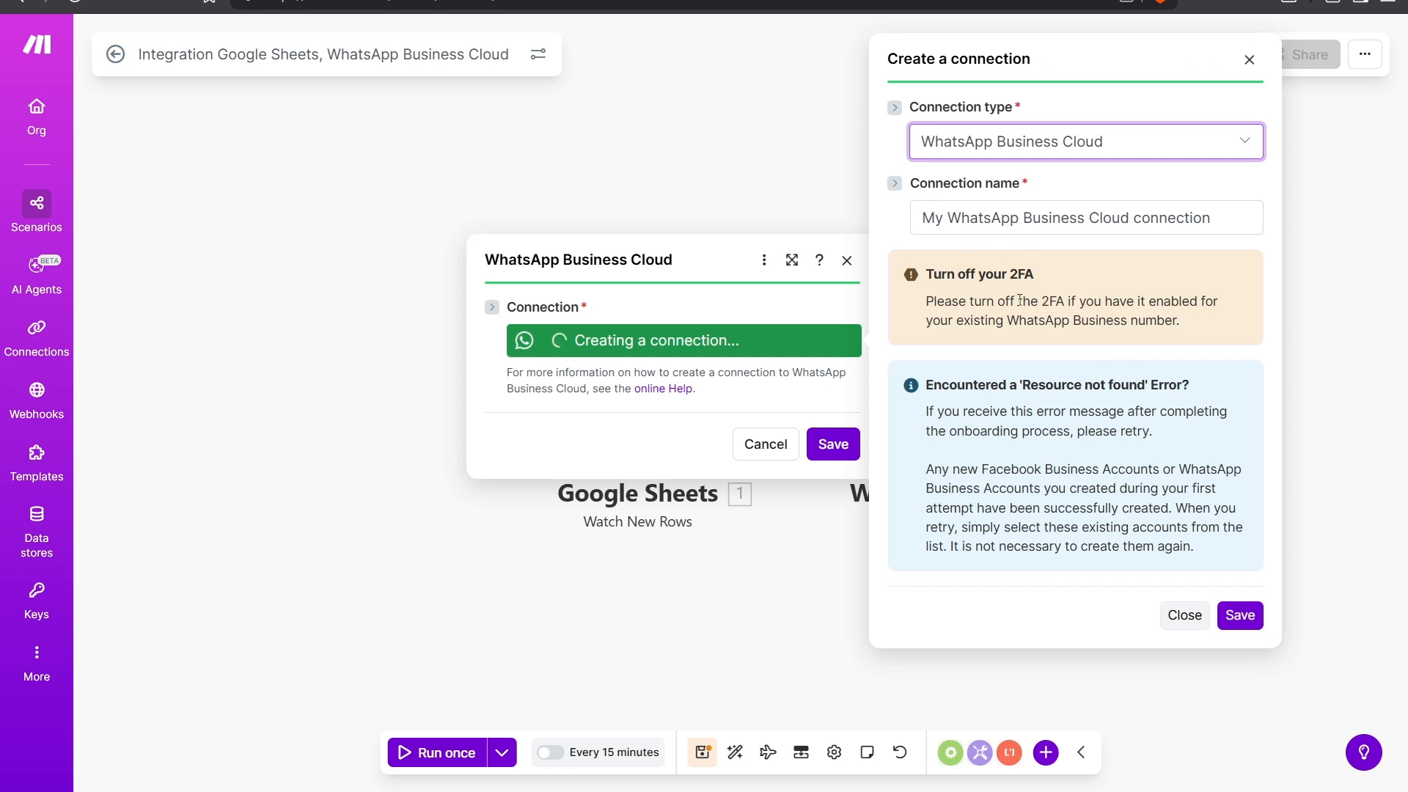
{"action": "left_click_drag", "start_coordinate": [1039, 301], "coordinate": [1050, 301]}
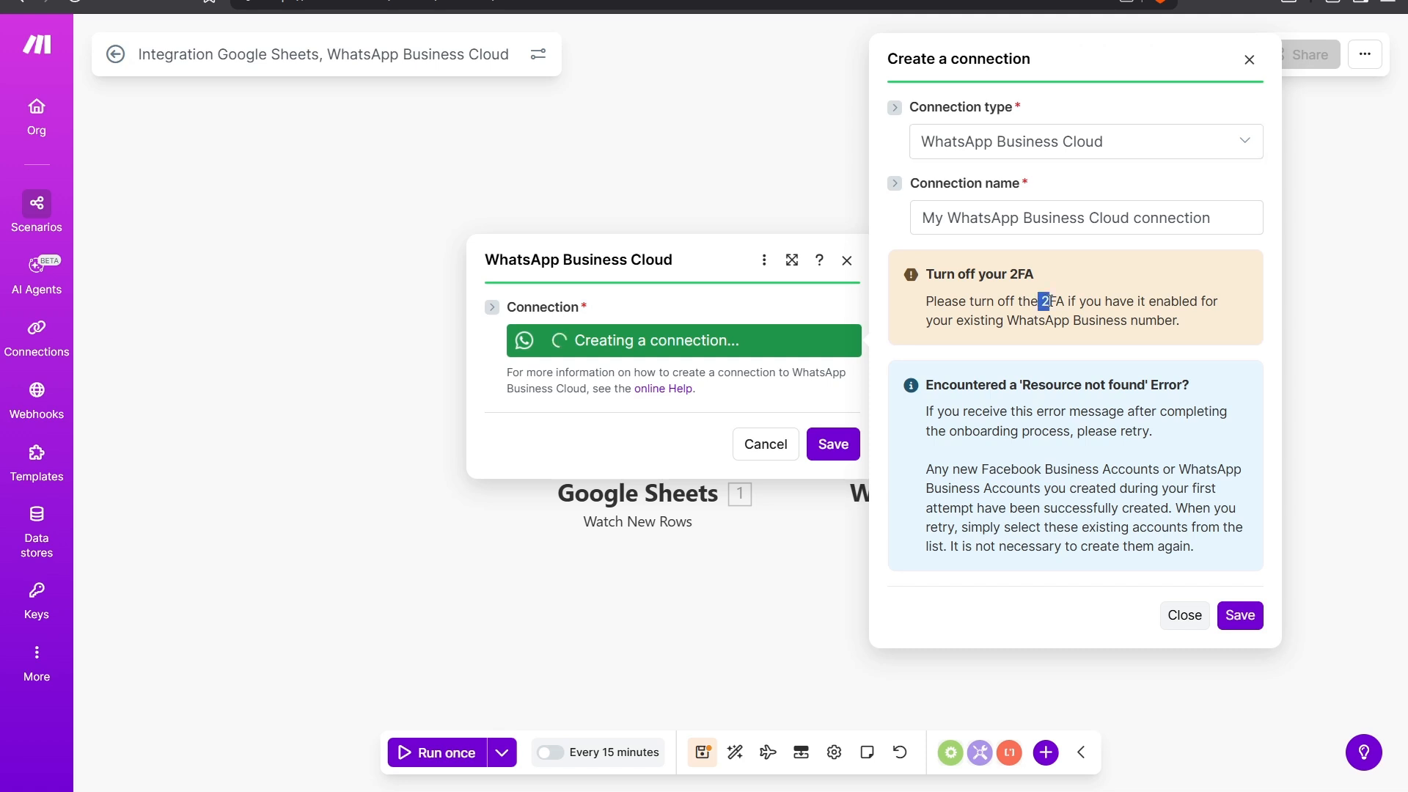
{"action": "left_click", "coordinate": [1050, 300]}
{"action": "left_click", "coordinate": [1241, 615]}
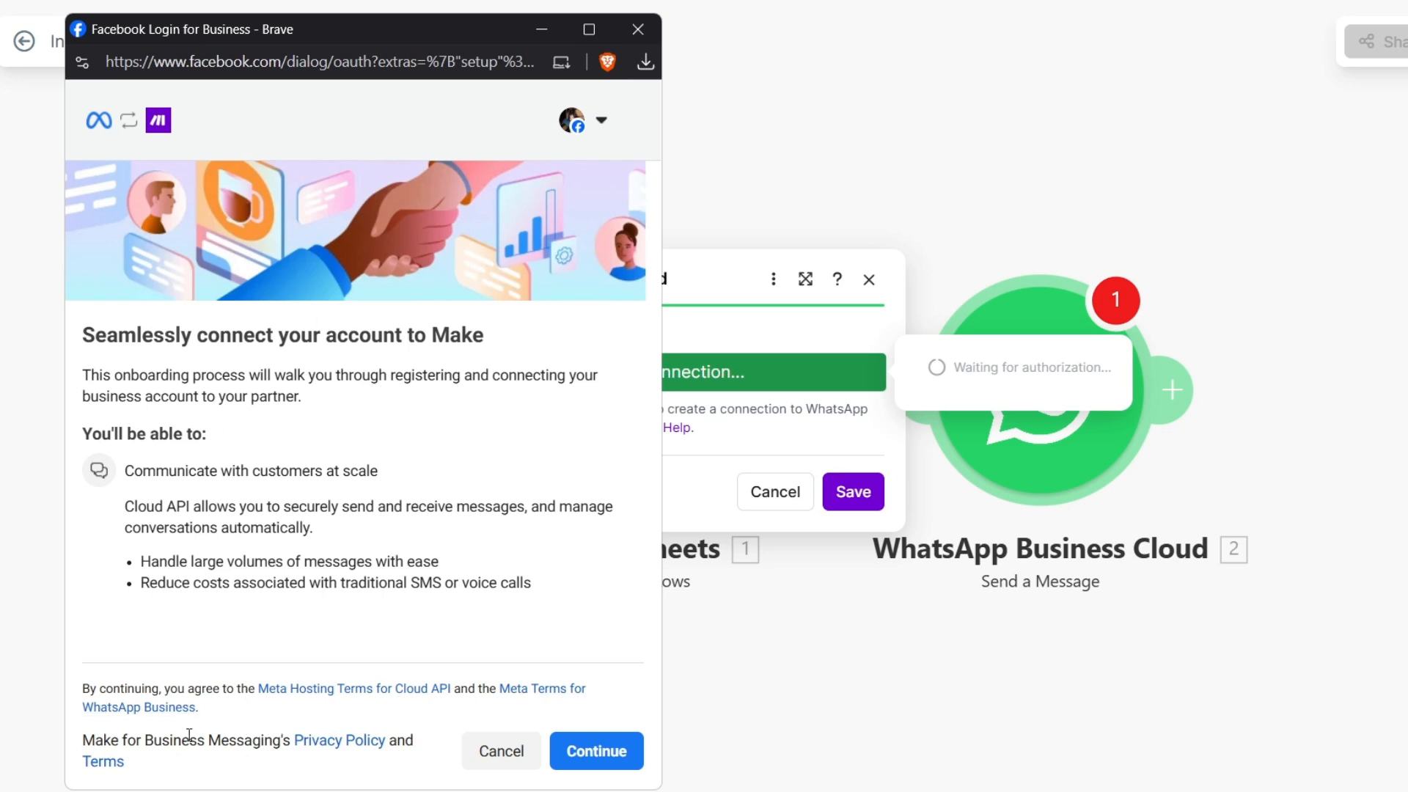
Continue the Facebook onboarding and choose to create a new business portfolio as the asset to share with Make
{"action": "left_click", "coordinate": [587, 756]}
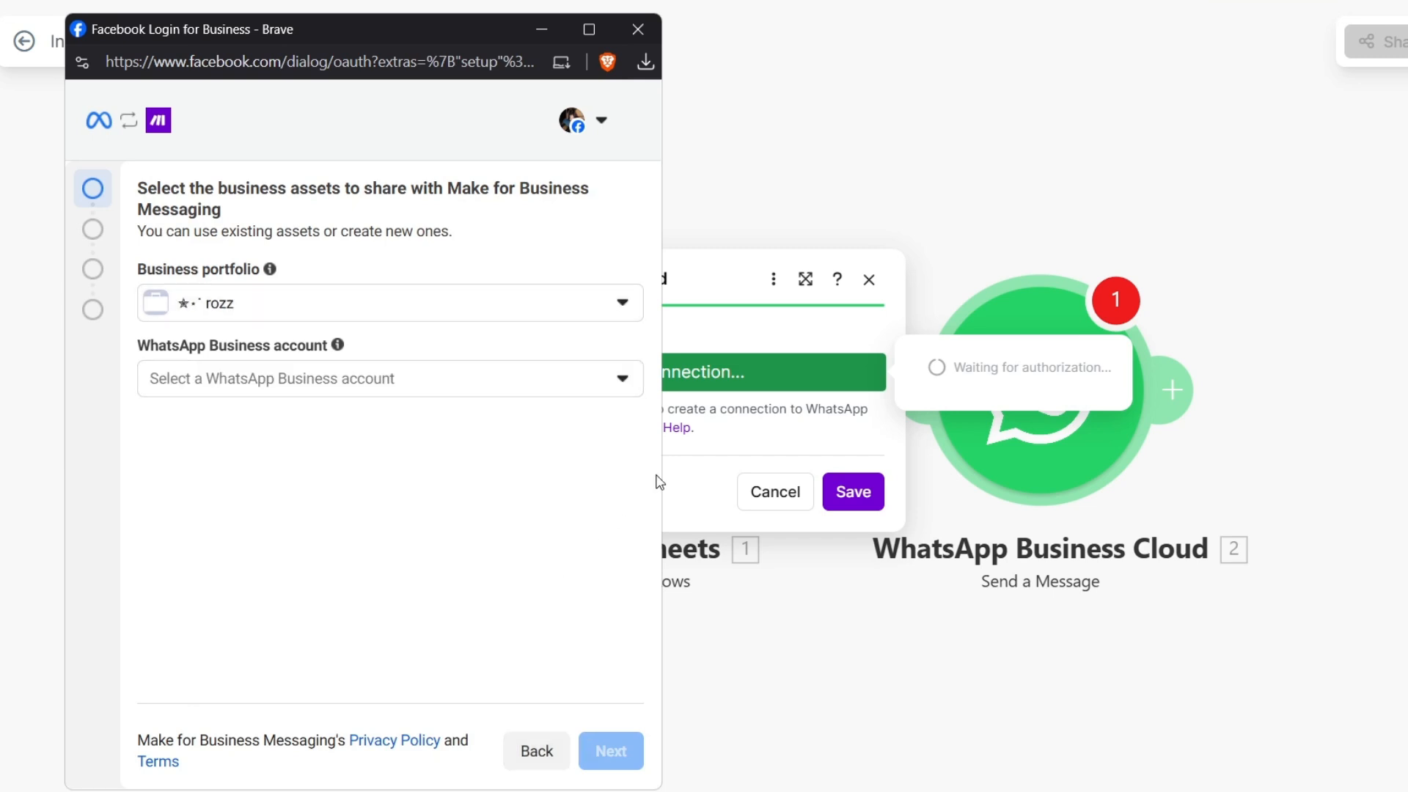
{"action": "left_click", "coordinate": [476, 301]}
{"action": "left_click", "coordinate": [167, 398]}
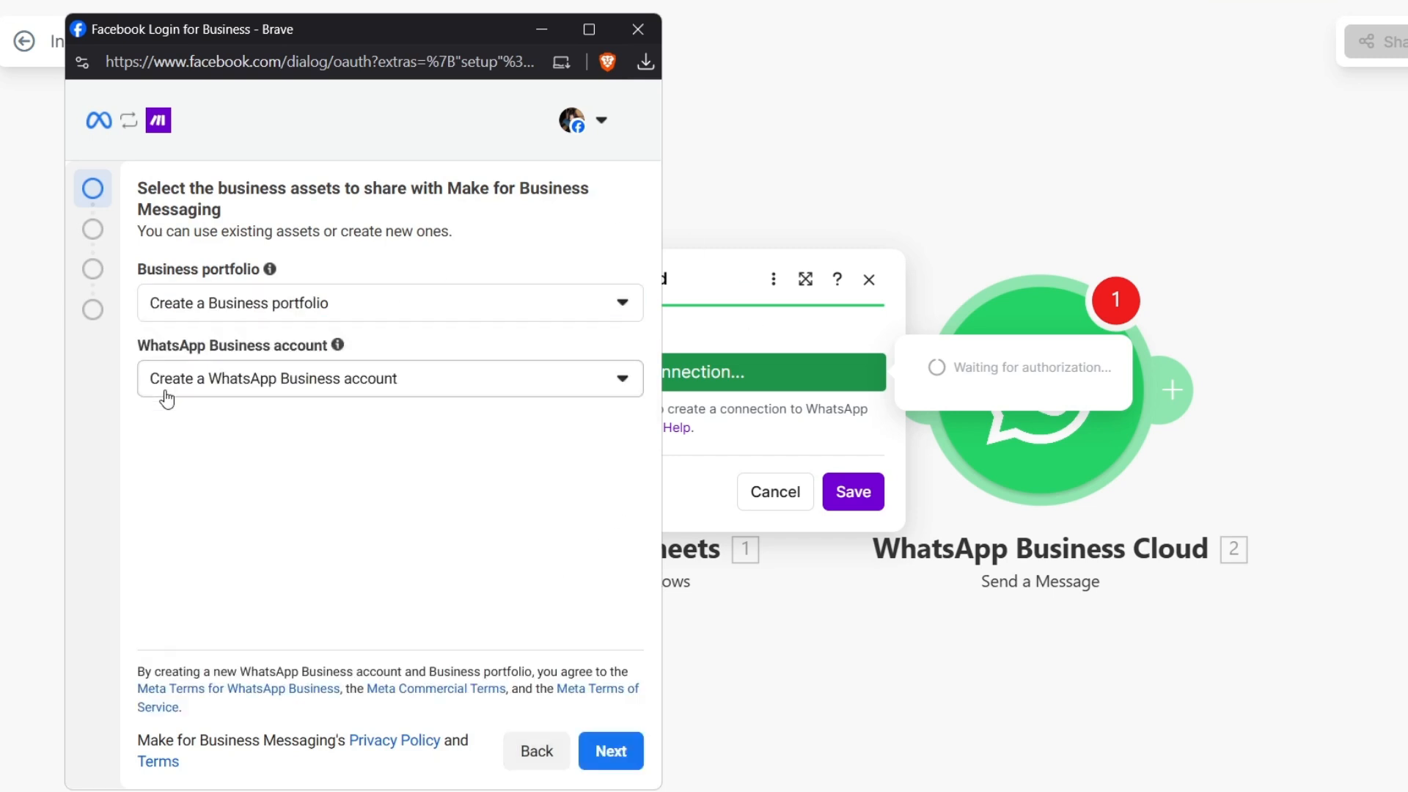
{"action": "left_click", "coordinate": [383, 382]}
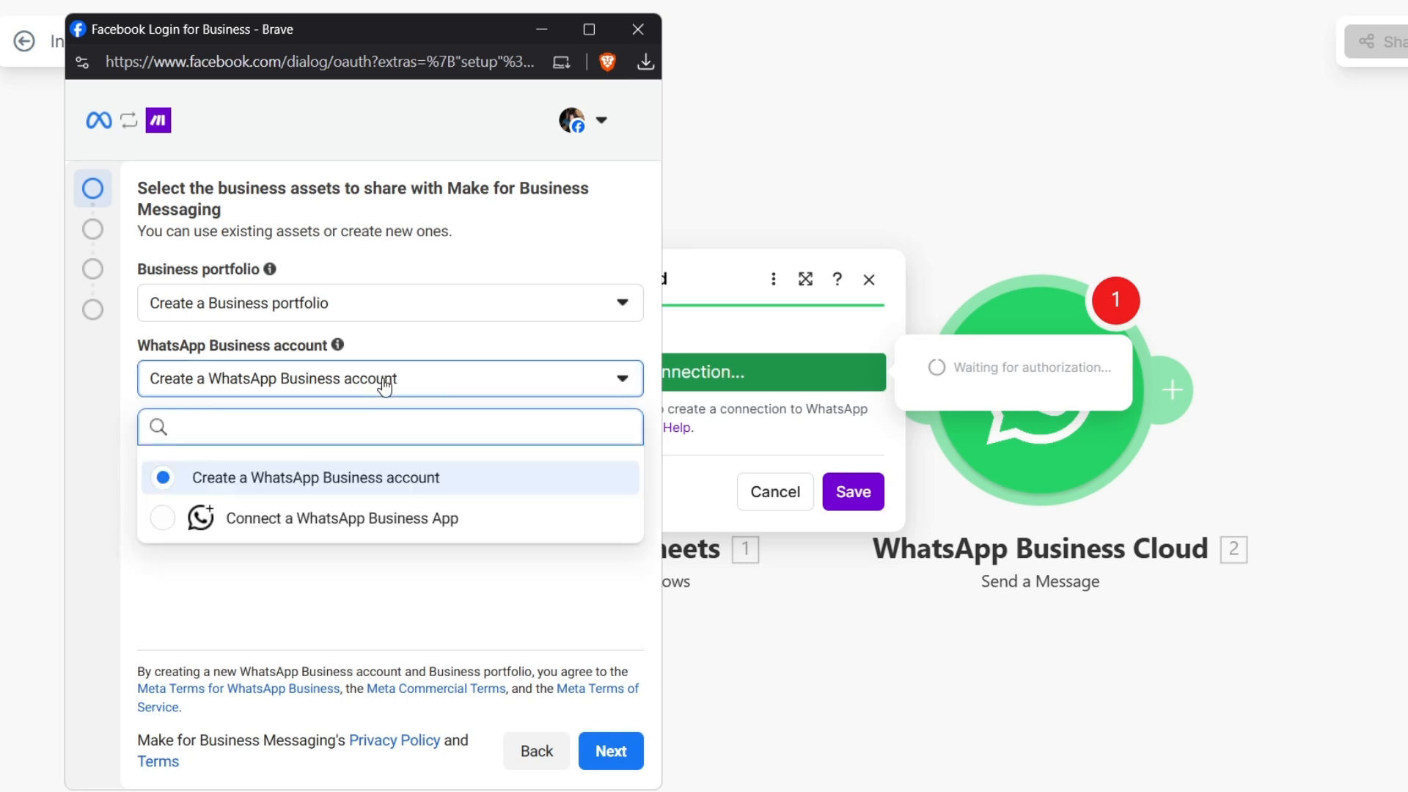
{"action": "left_click", "coordinate": [162, 518]}
{"action": "left_click", "coordinate": [283, 387]}
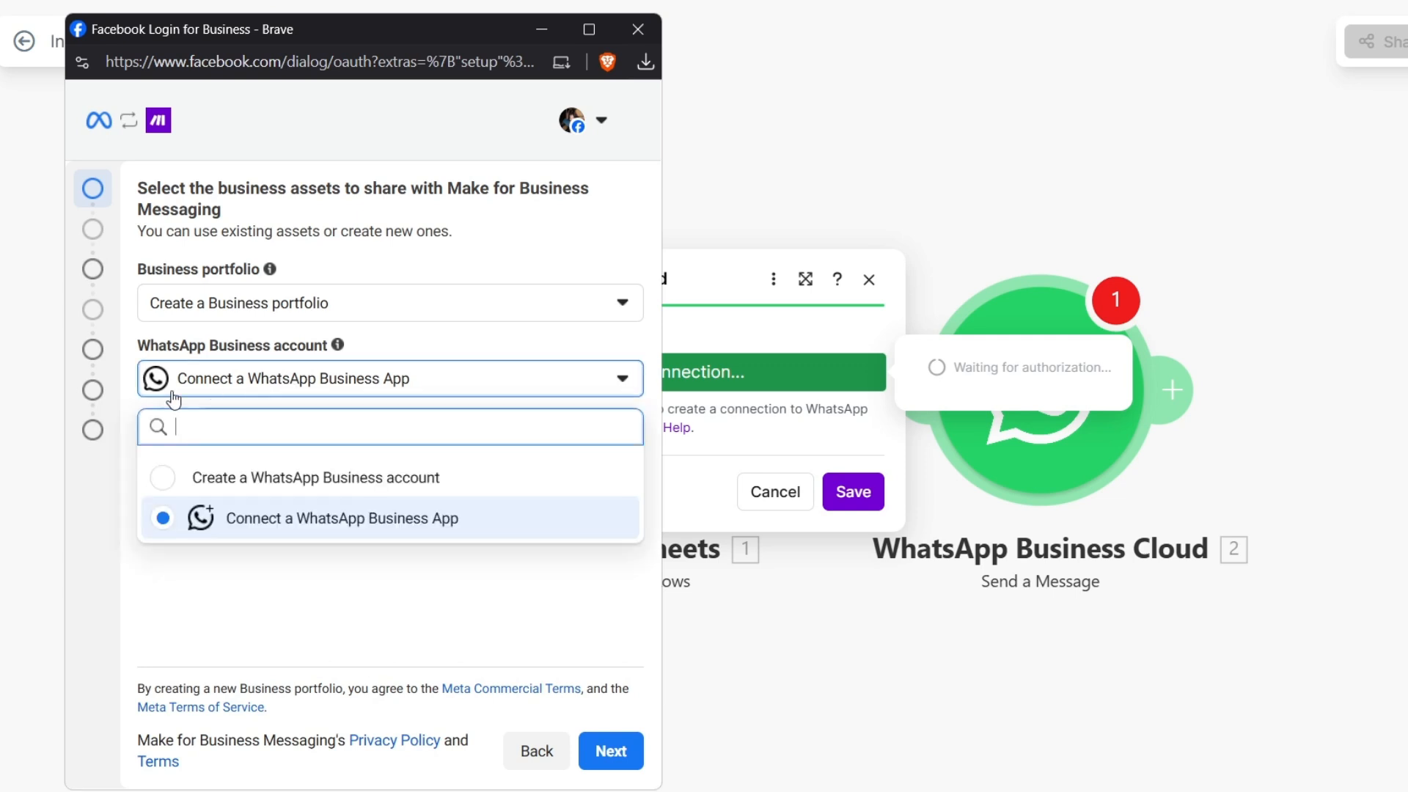
{"action": "left_click", "coordinate": [166, 480]}
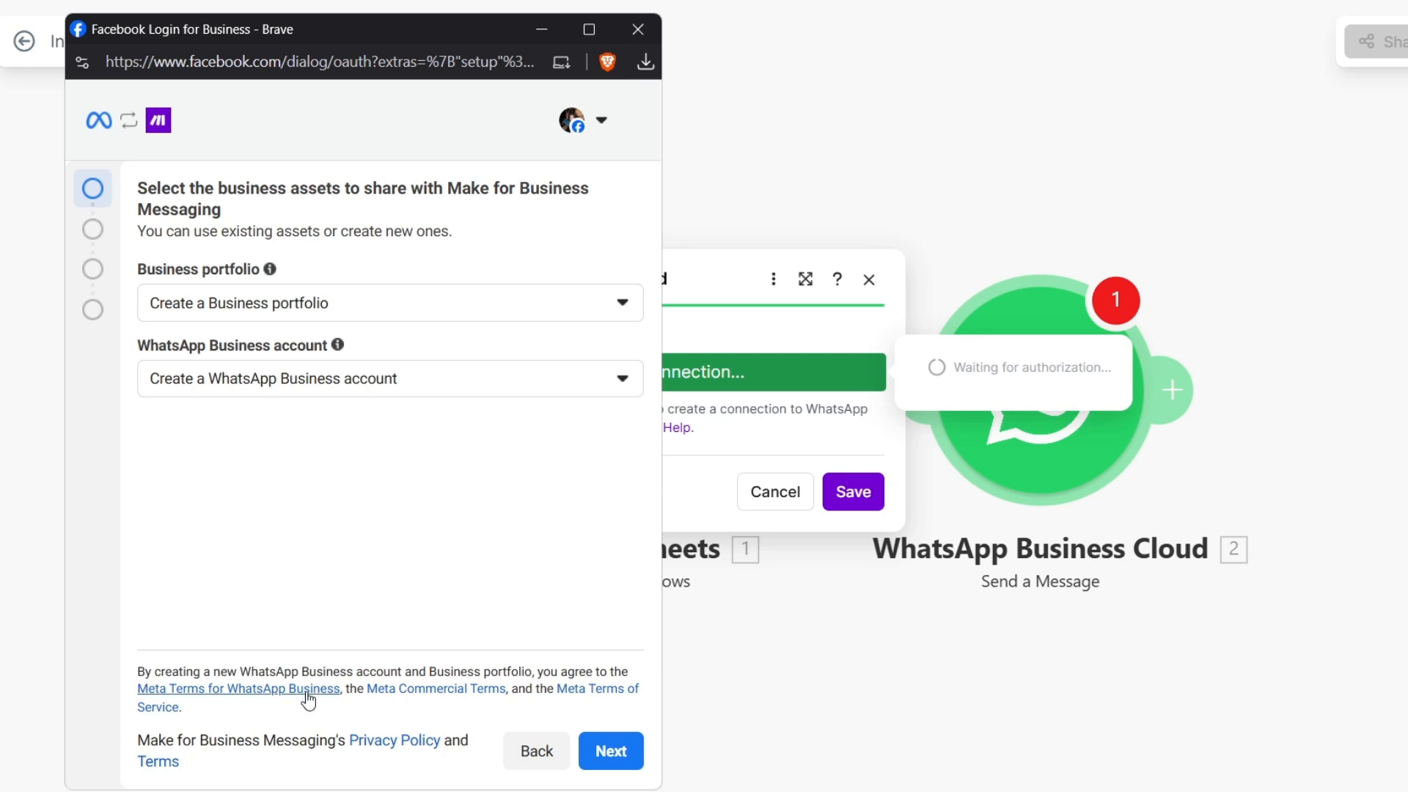
Proceed with a new business portfolio and a new WhatsApp Business account, going through the business information form to the WhatsApp phone number
{"action": "left_click", "coordinate": [600, 755]}
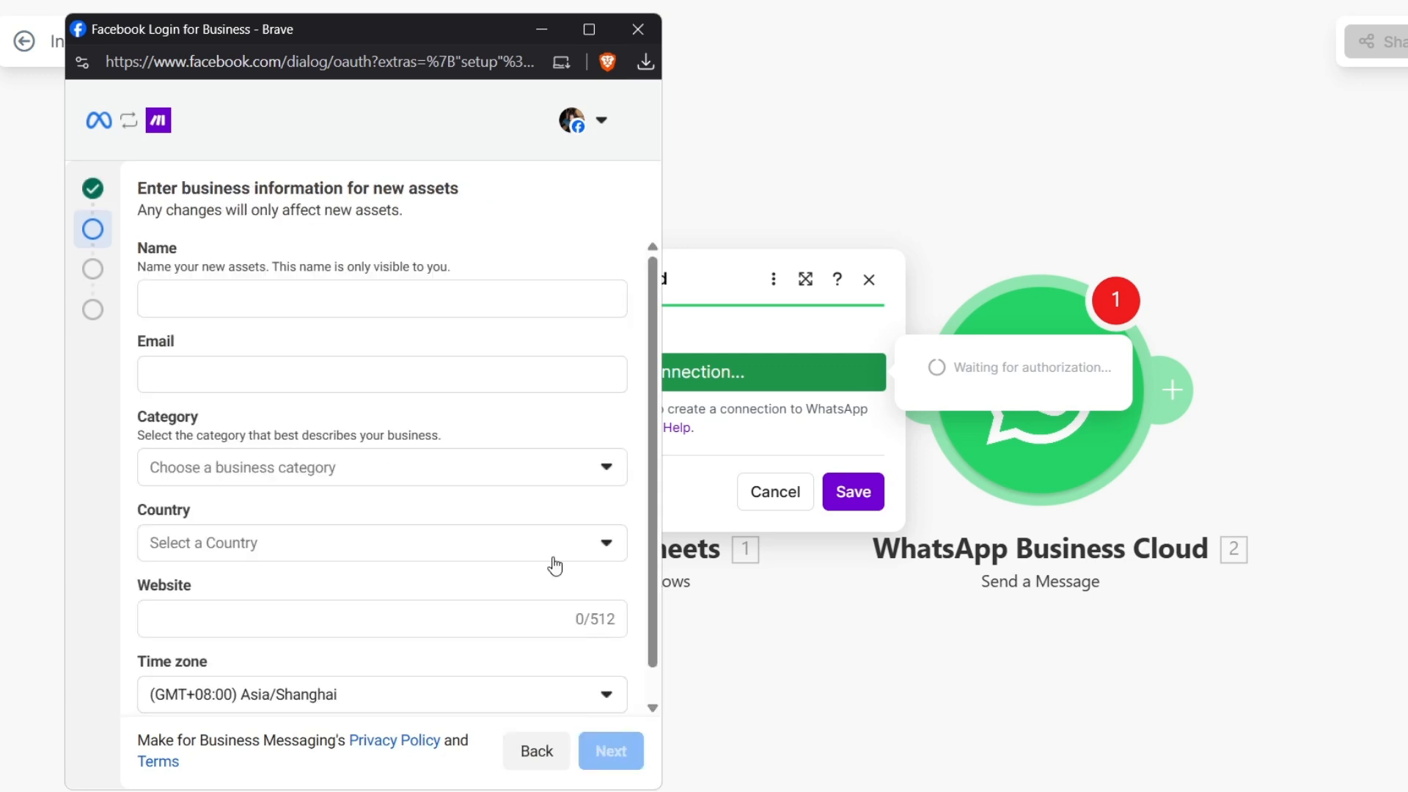
{"action": "left_click", "coordinate": [353, 293]}
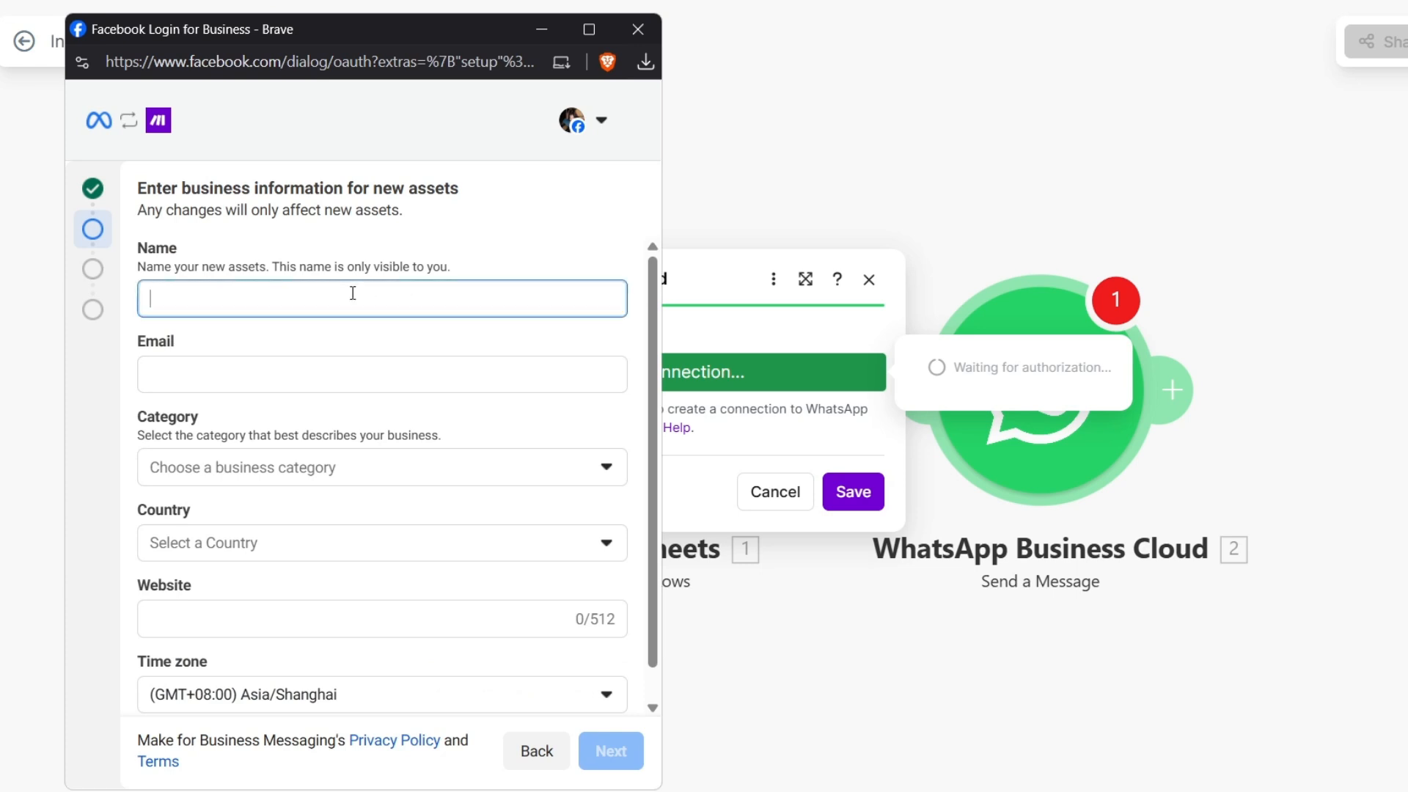
{"action": "left_click", "coordinate": [376, 365]}
{"action": "left_click", "coordinate": [357, 470]}
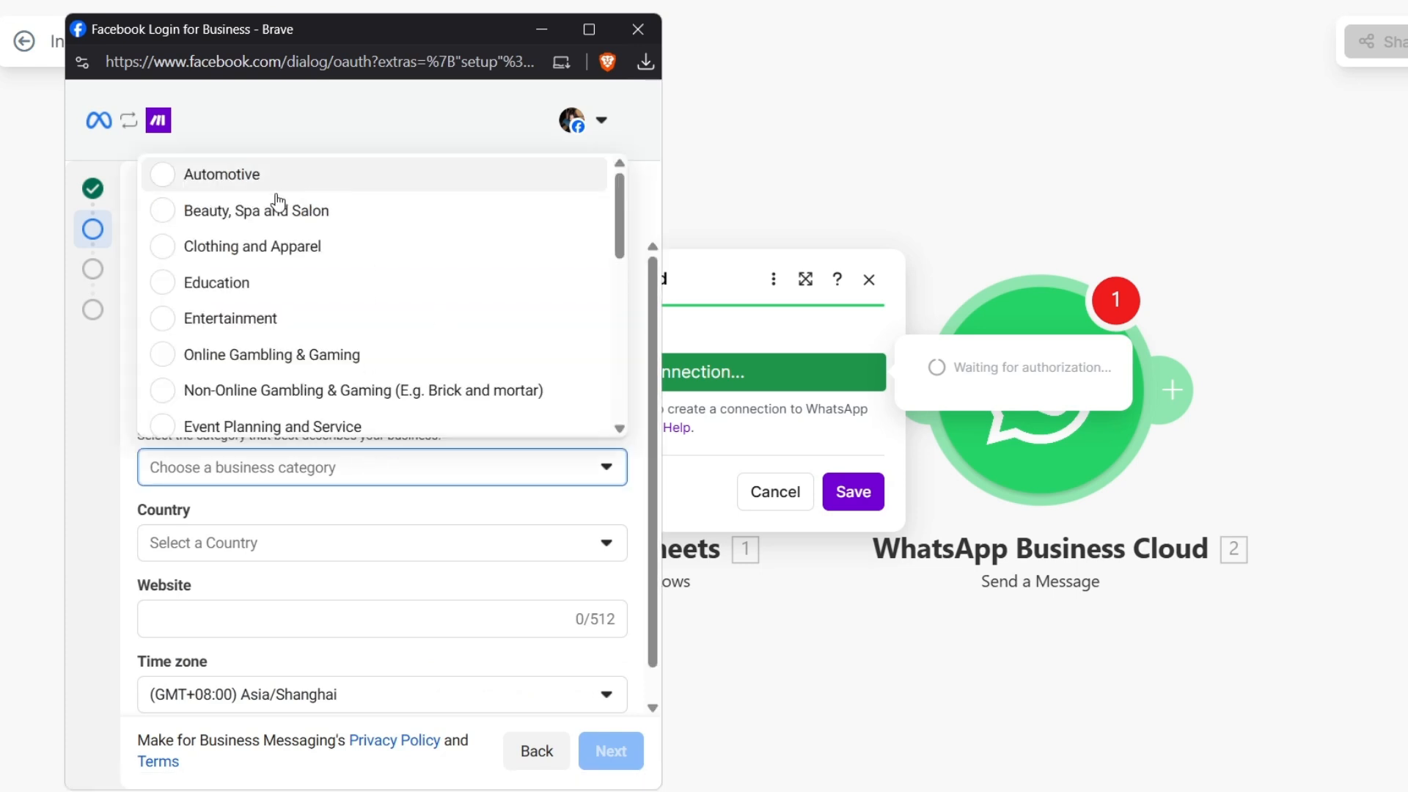
{"action": "left_click", "coordinate": [308, 491]}
{"action": "scroll", "coordinate": [301, 491], "scroll_direction": "down", "scroll_amount": 1}
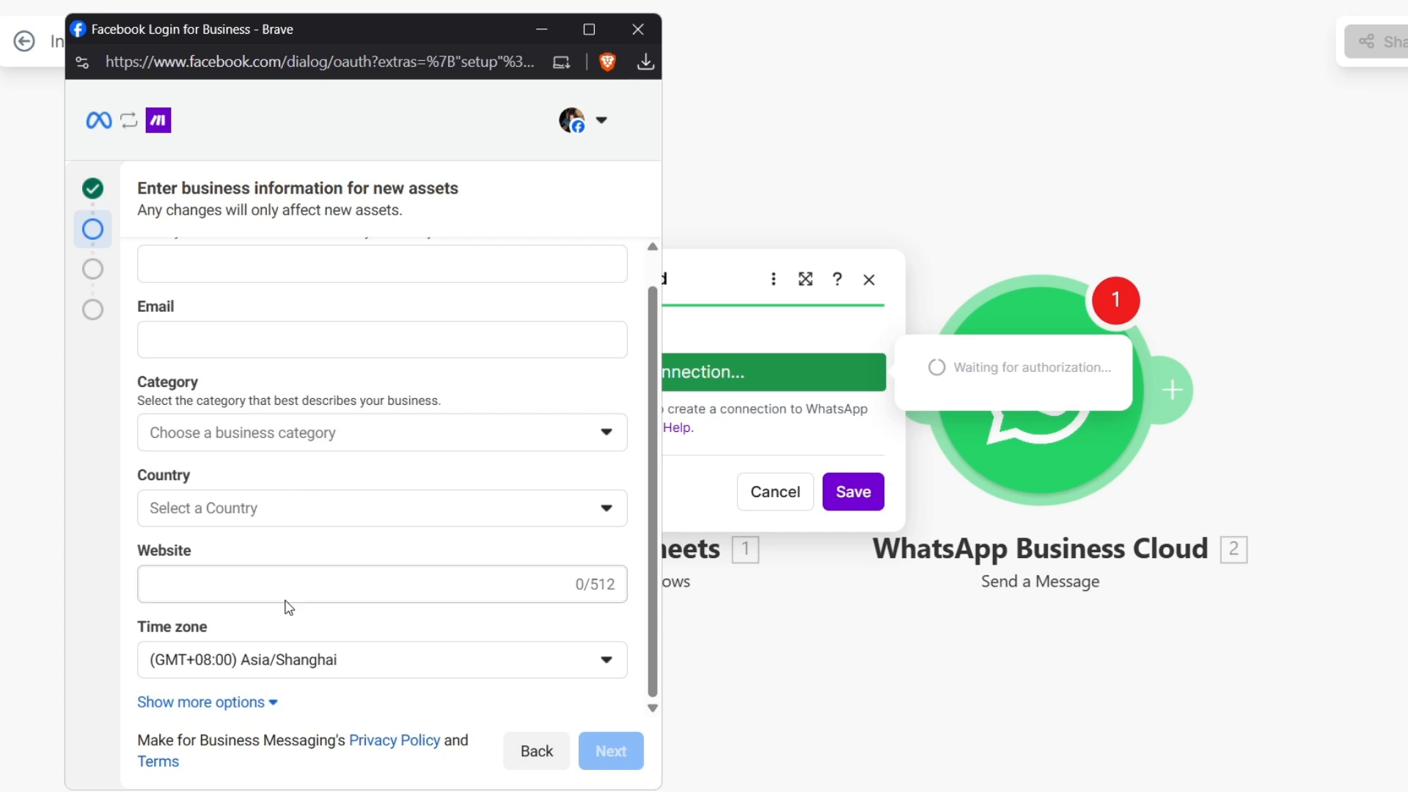
{"action": "scroll", "coordinate": [315, 597], "scroll_direction": "up", "scroll_amount": 1}
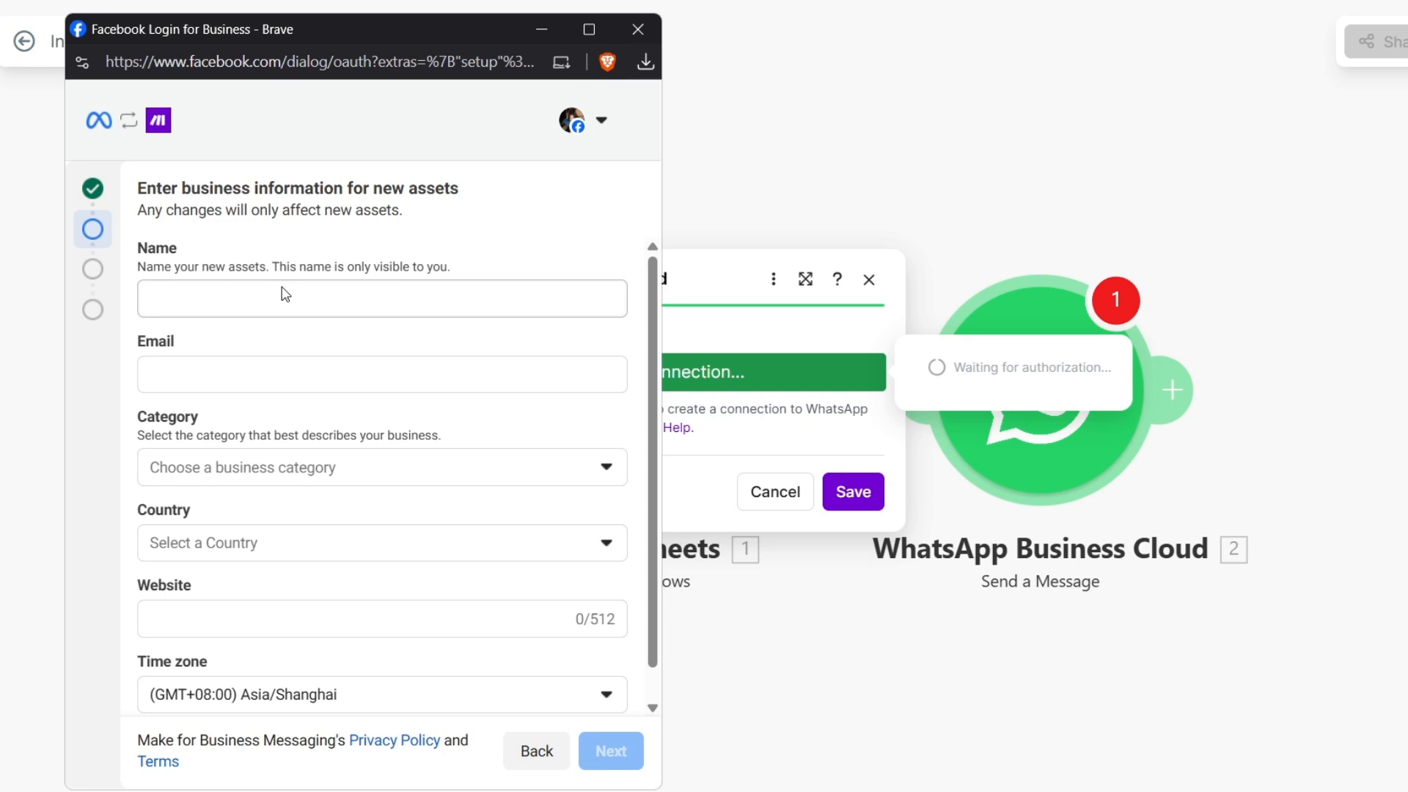
{"action": "scroll", "coordinate": [285, 294], "scroll_direction": "down", "scroll_amount": 1}
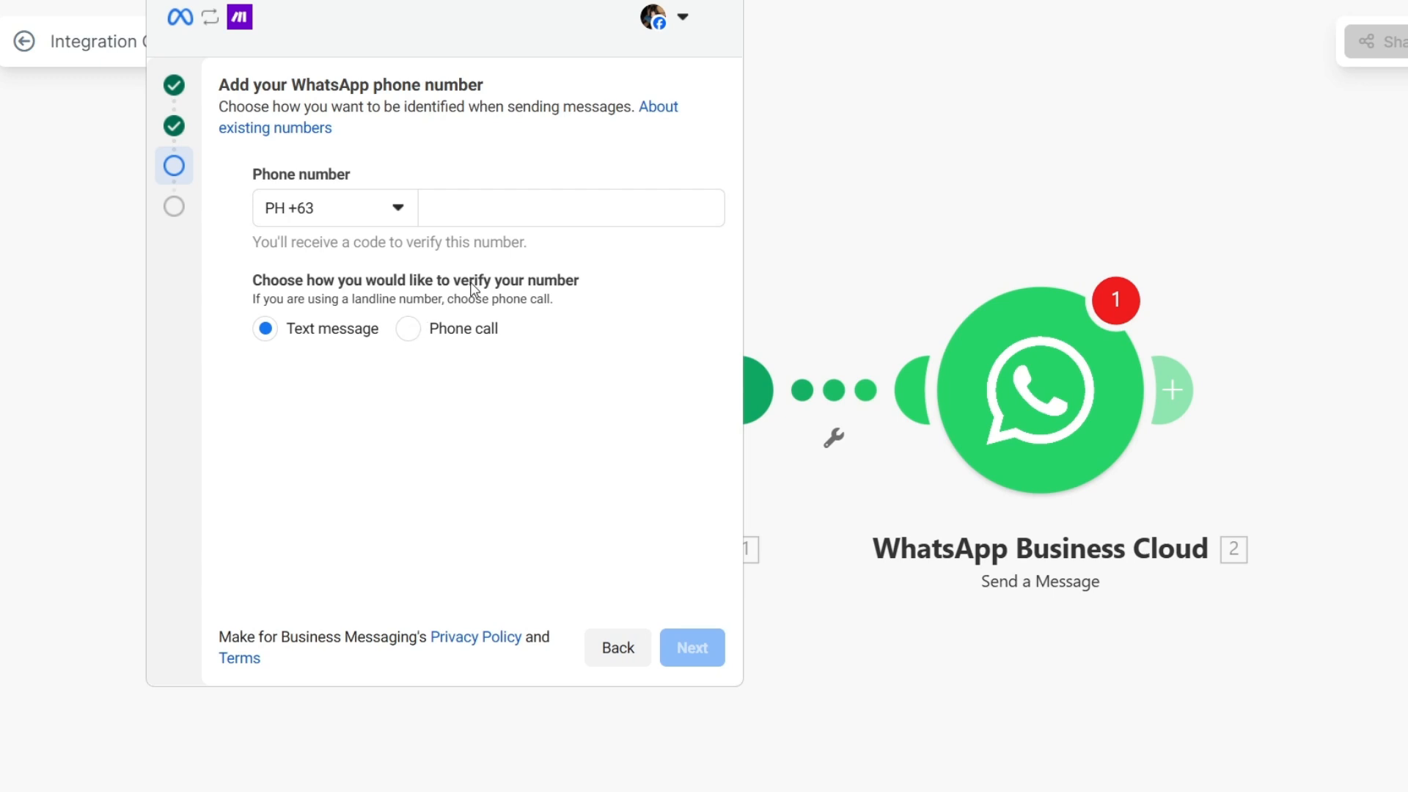
{"action": "left_click", "coordinate": [511, 204]}
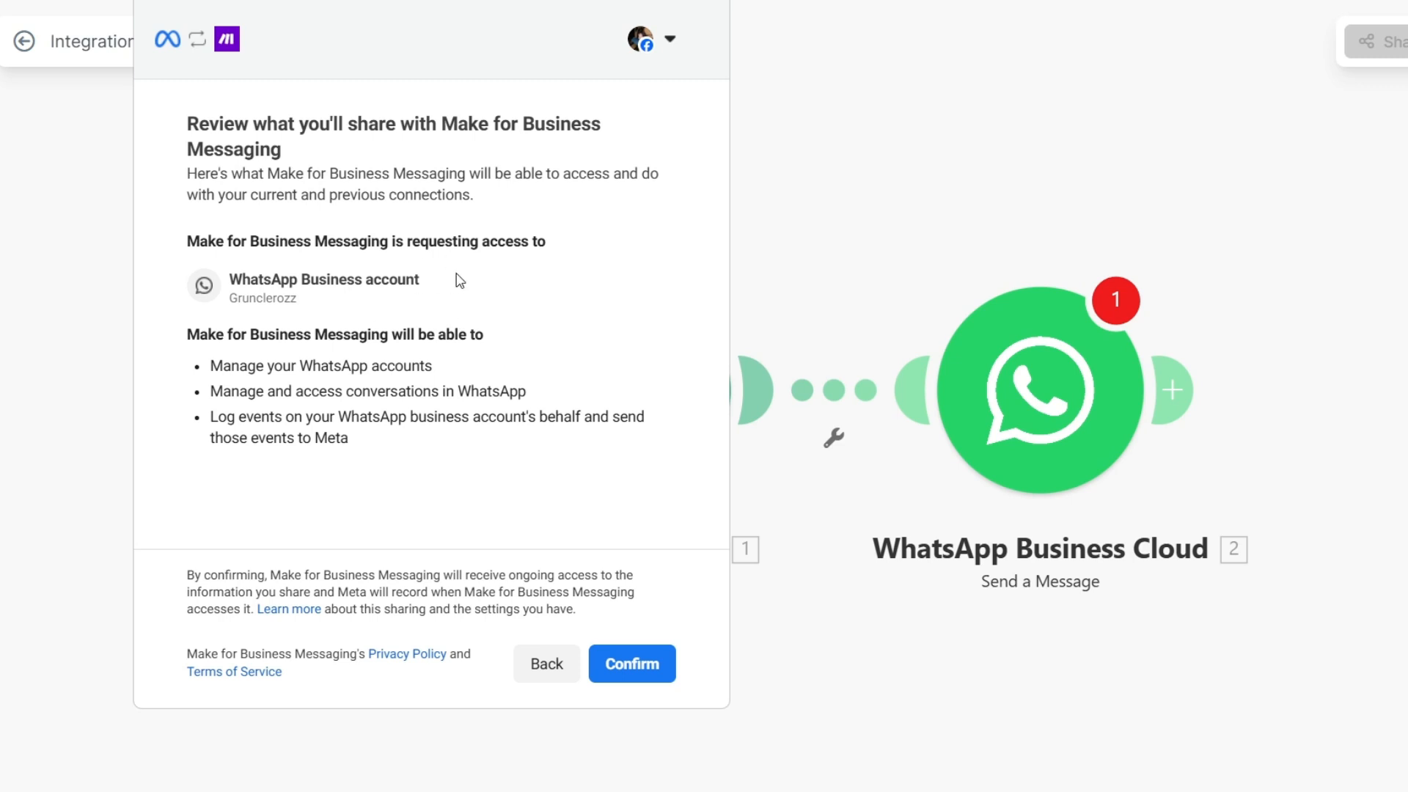
Confirm Make's requested access to the WhatsApp Business account and finish the Facebook onboarding without adding a payment method
{"action": "left_click", "coordinate": [616, 676]}
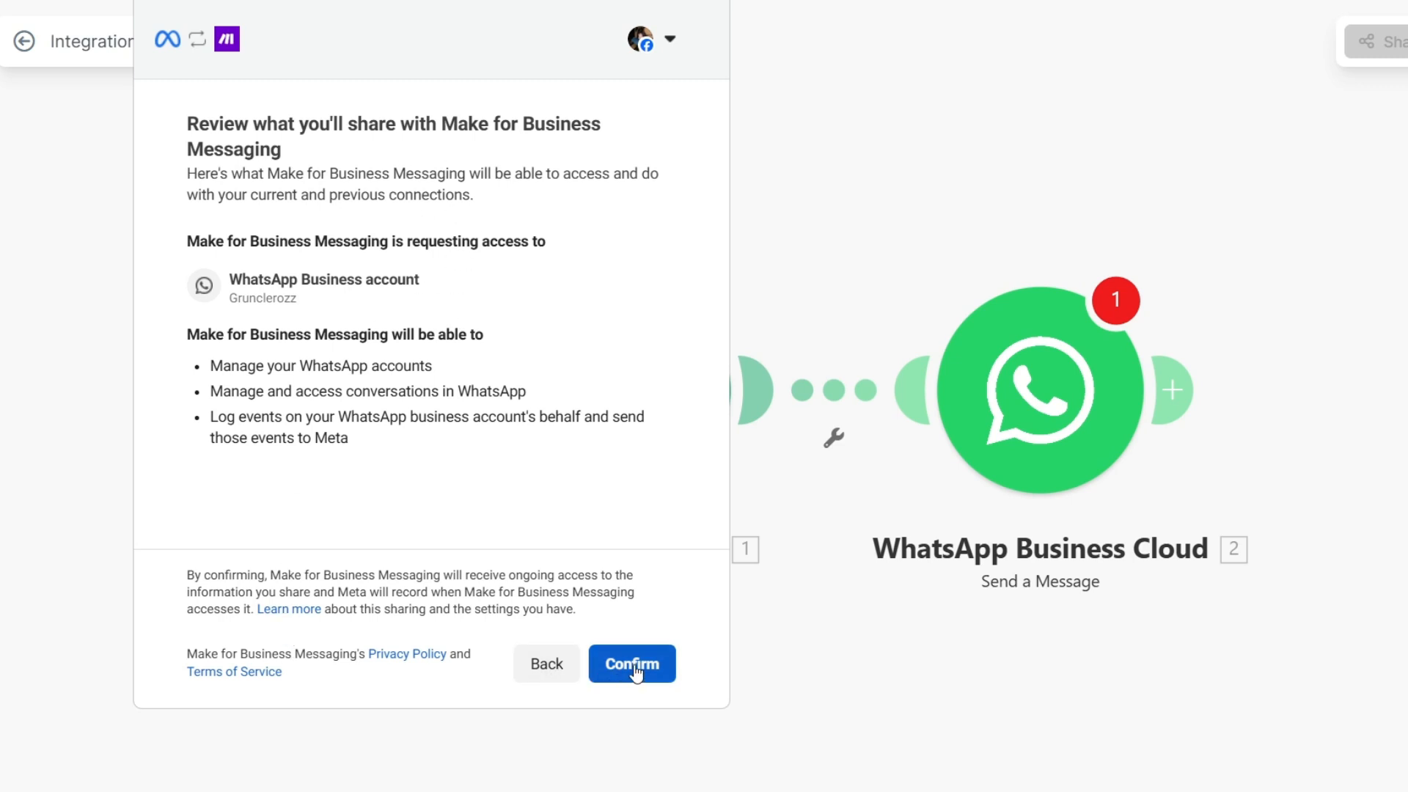
{"action": "left_click", "coordinate": [635, 670]}
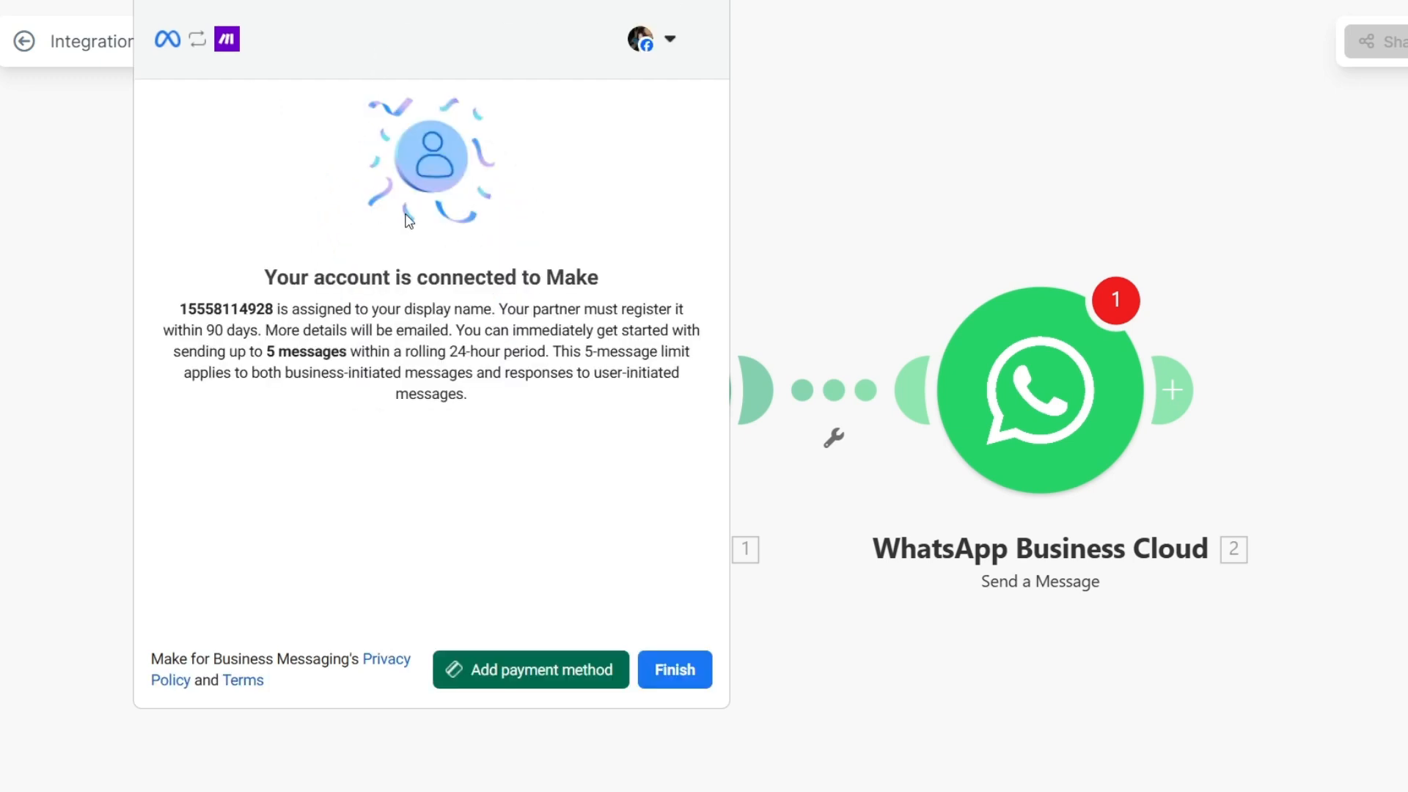
{"action": "left_click_drag", "start_coordinate": [246, 274], "coordinate": [592, 275]}
{"action": "left_click", "coordinate": [551, 301]}
{"action": "left_click", "coordinate": [671, 664]}
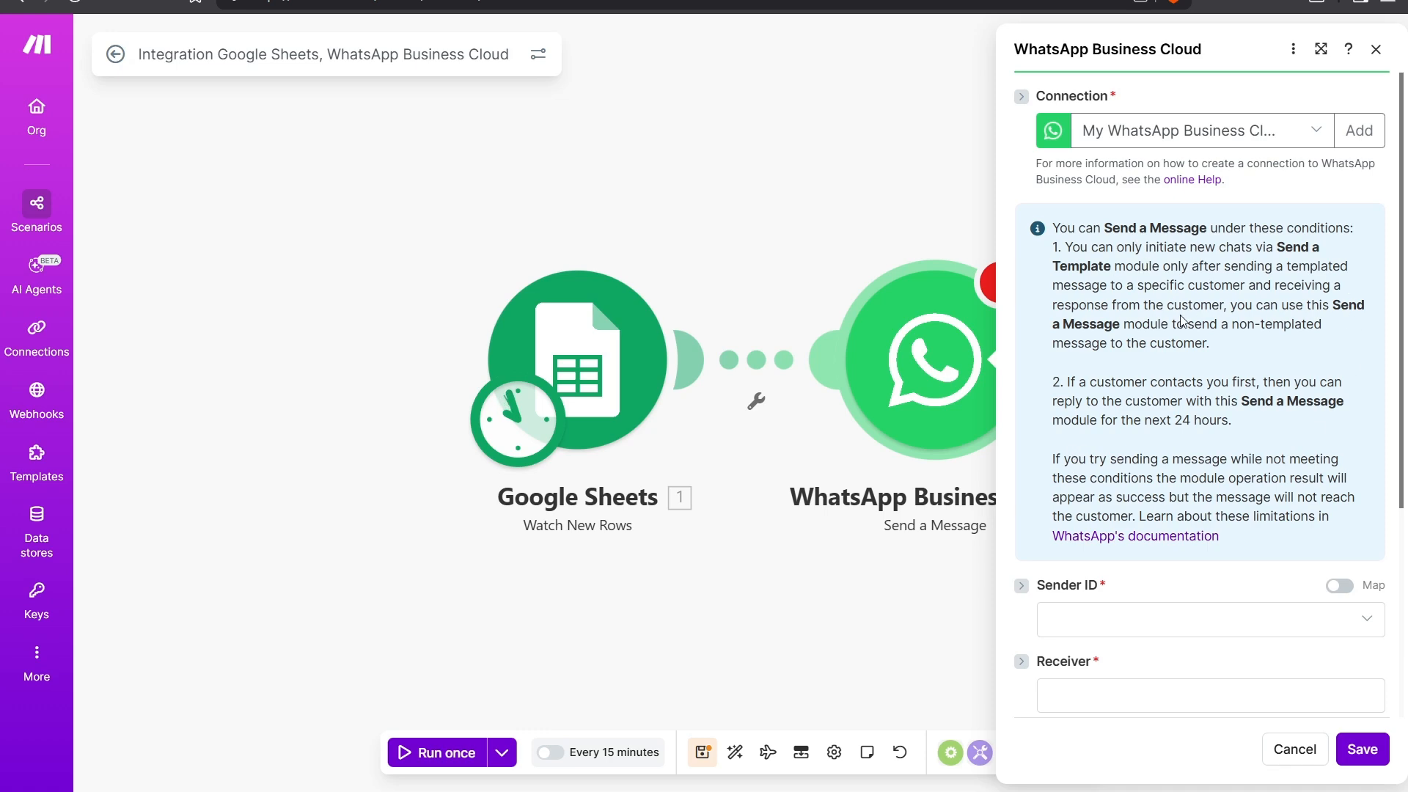
Set the message module's Sender ID to the business account's newly assigned phone number rather than the +63 one
{"action": "scroll", "coordinate": [1186, 310], "scroll_direction": "down", "scroll_amount": 4}
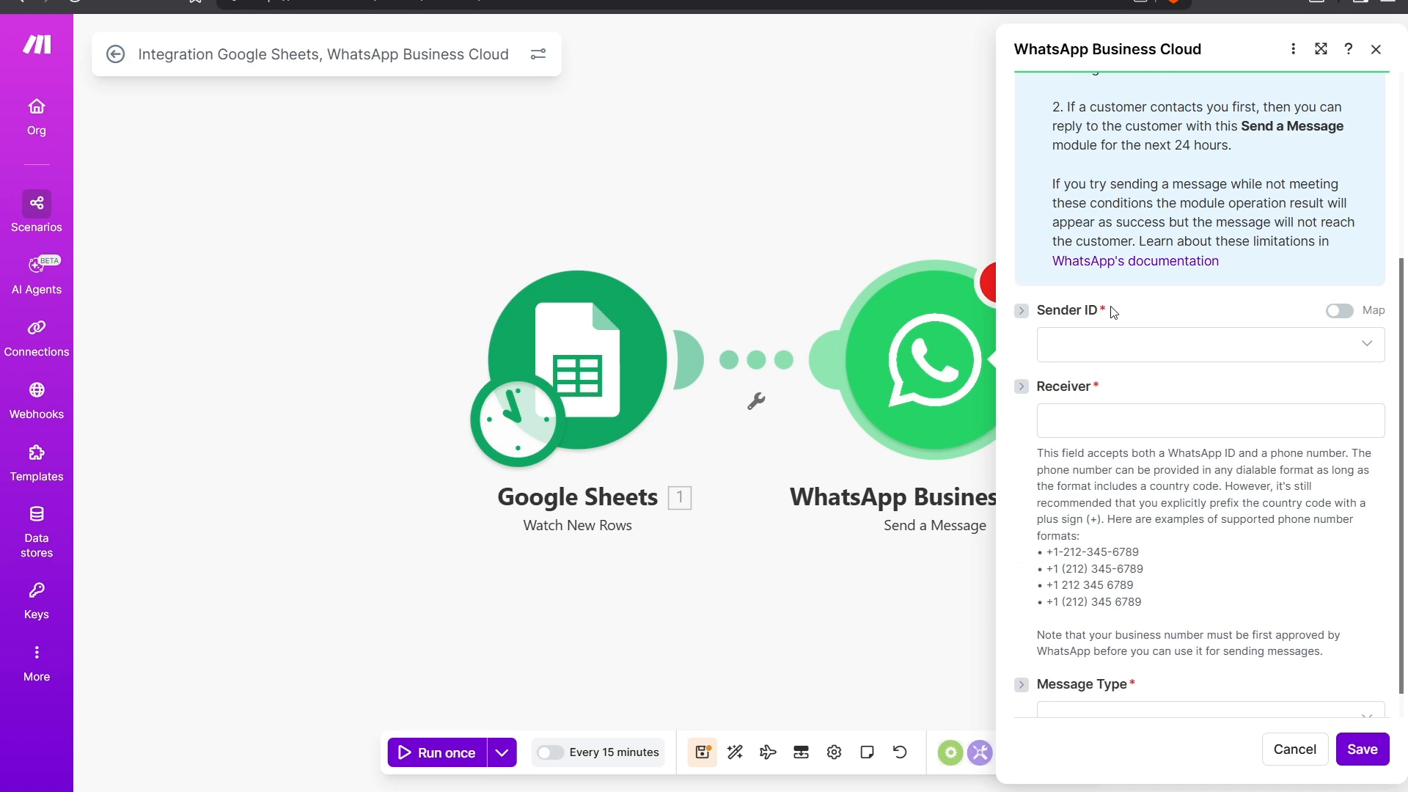
{"action": "left_click_drag", "start_coordinate": [1111, 308], "coordinate": [1039, 311]}
{"action": "left_click", "coordinate": [1161, 309]}
{"action": "left_click", "coordinate": [1362, 348]}
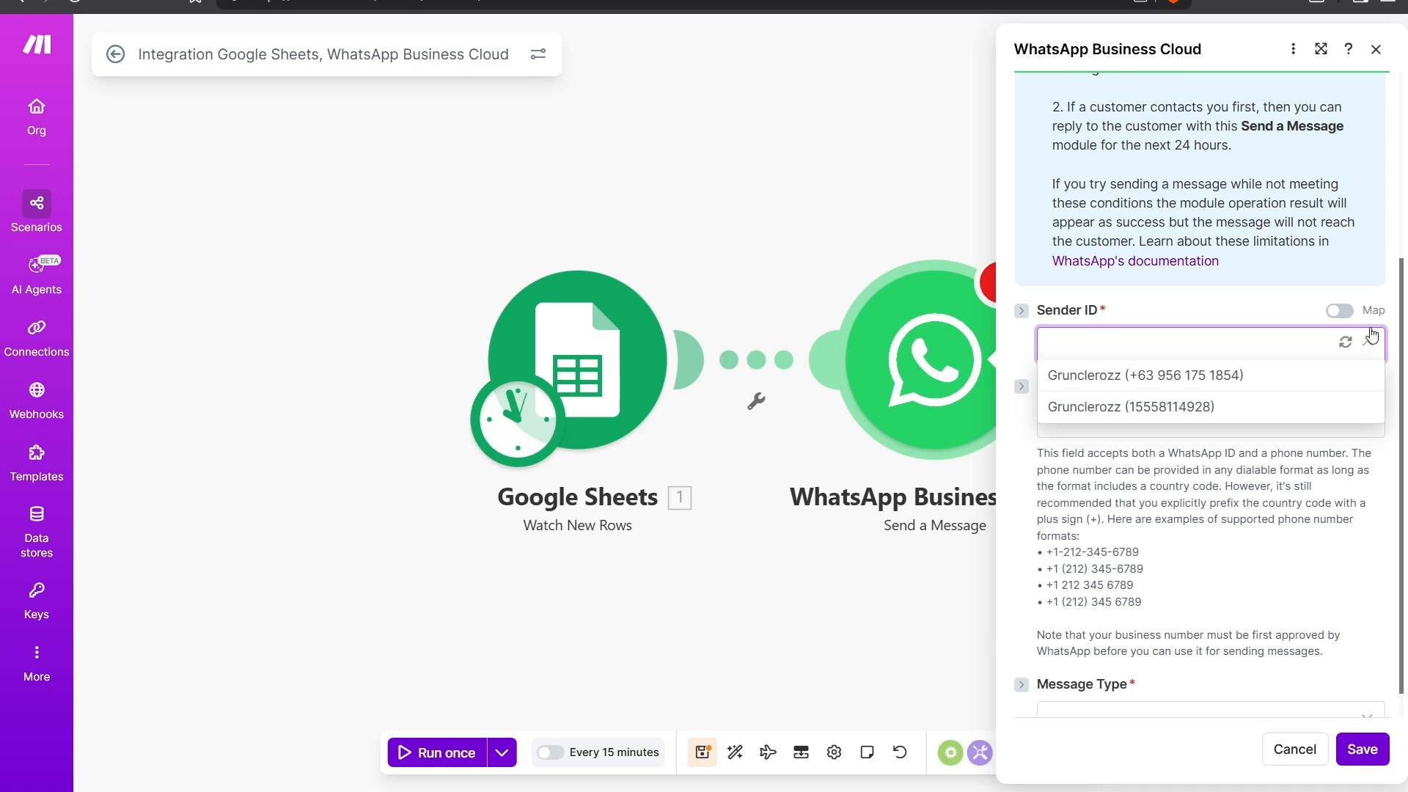
{"action": "left_click", "coordinate": [1093, 409]}
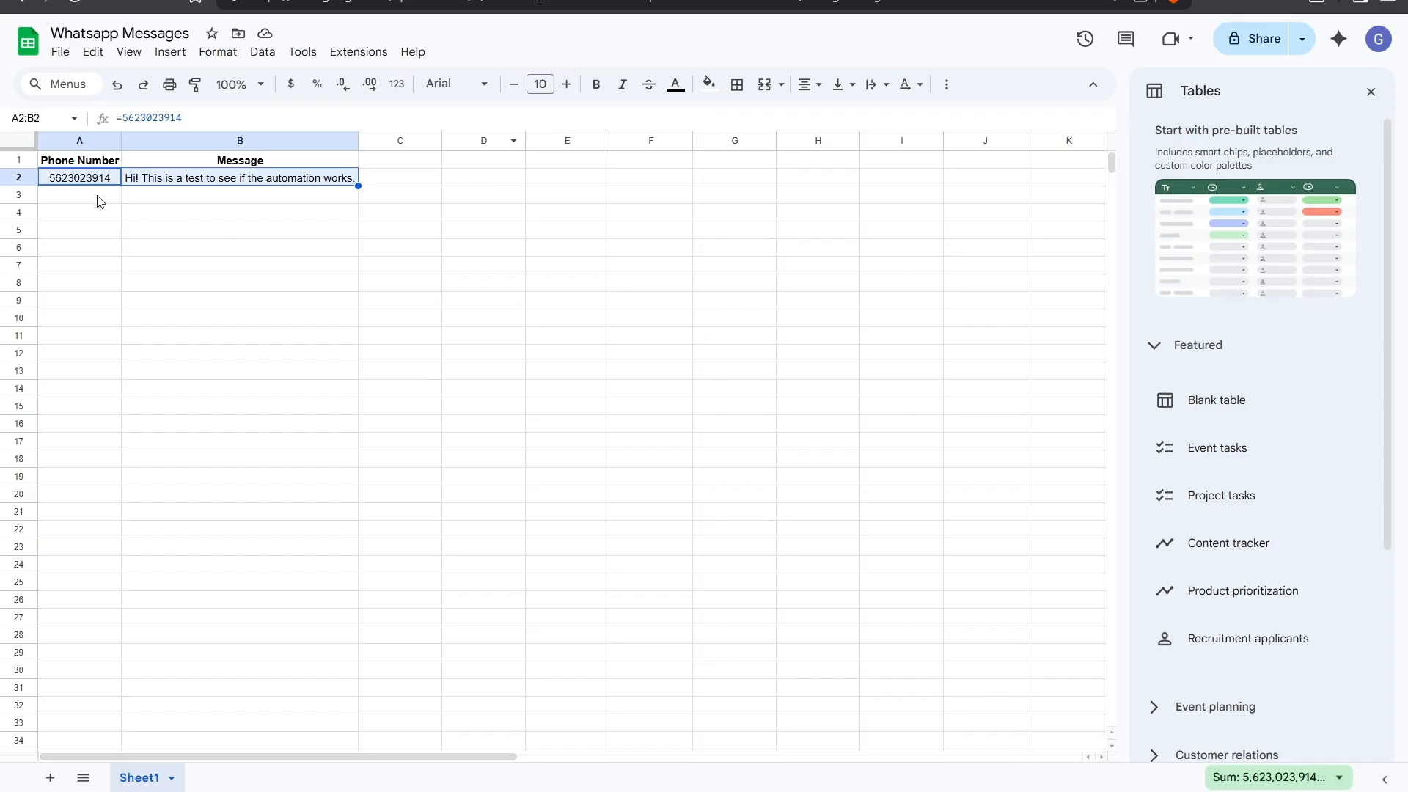
Check the phone number column in the Google Sheets list and map Phone Number (A) to the message module's Receiver
{"action": "left_click", "coordinate": [90, 163]}
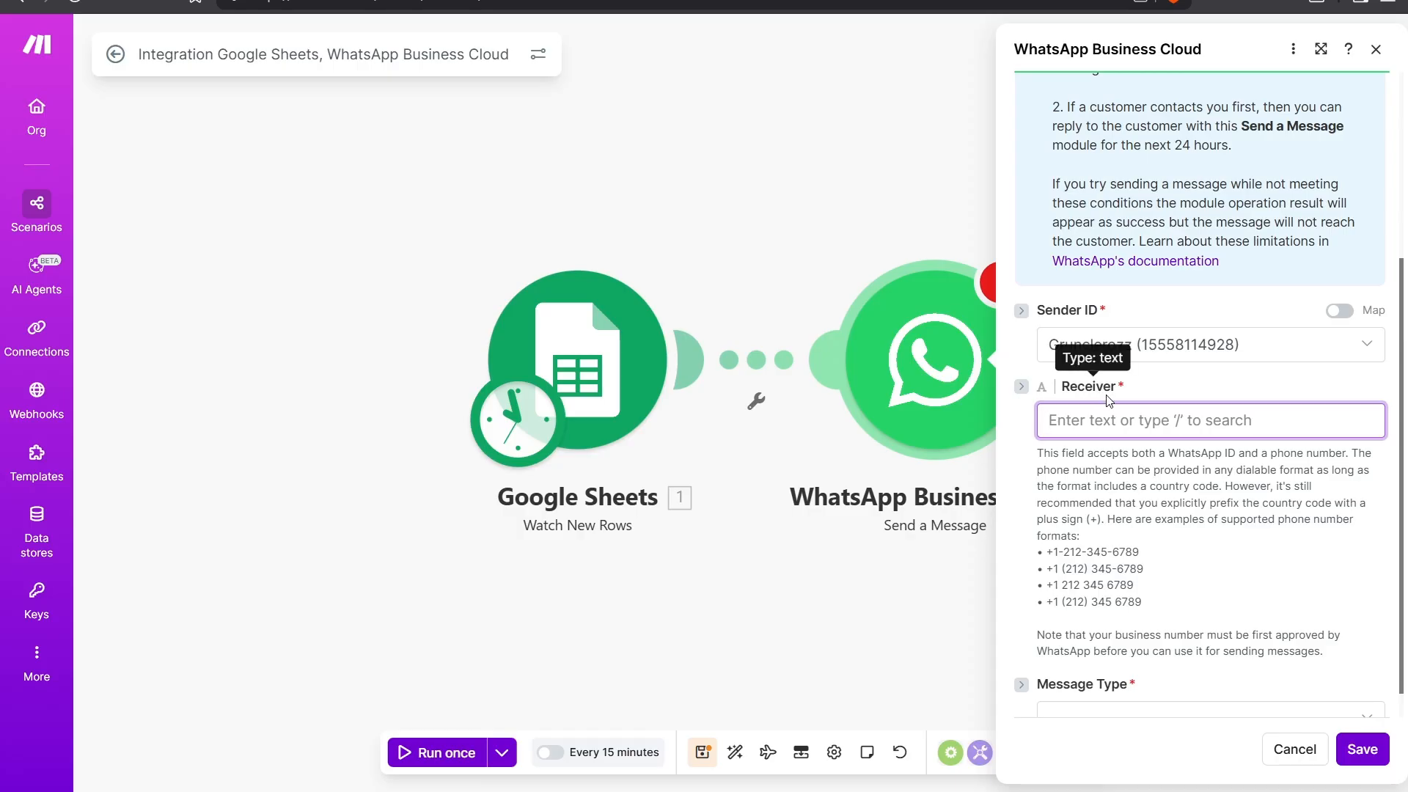
{"action": "left_click", "coordinate": [1098, 421]}
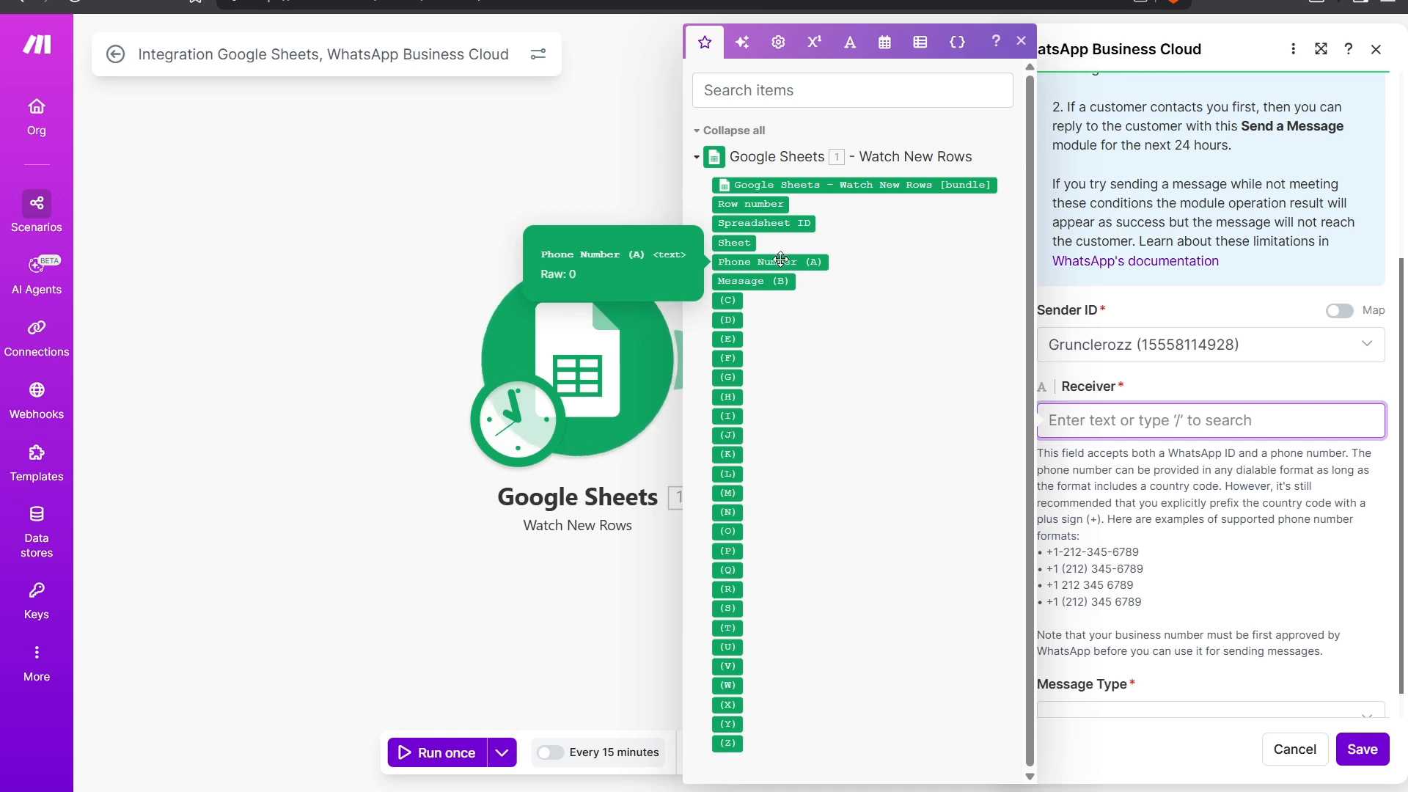
{"action": "left_click_drag", "start_coordinate": [799, 261], "coordinate": [1158, 422]}
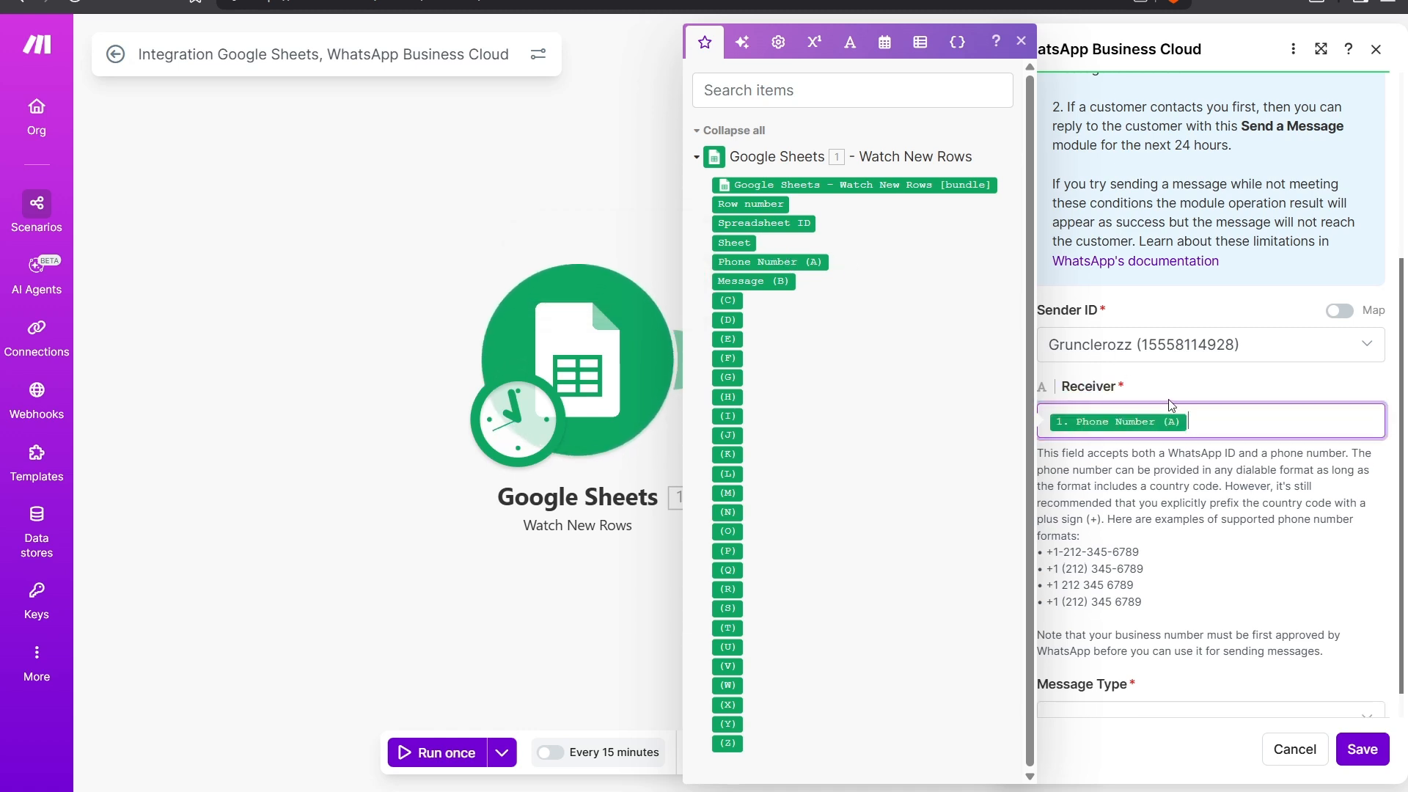
Set the message type to Text and map the Google Sheets Message (B) value into the message body
{"action": "scroll", "coordinate": [1232, 451], "scroll_direction": "down", "scroll_amount": 1}
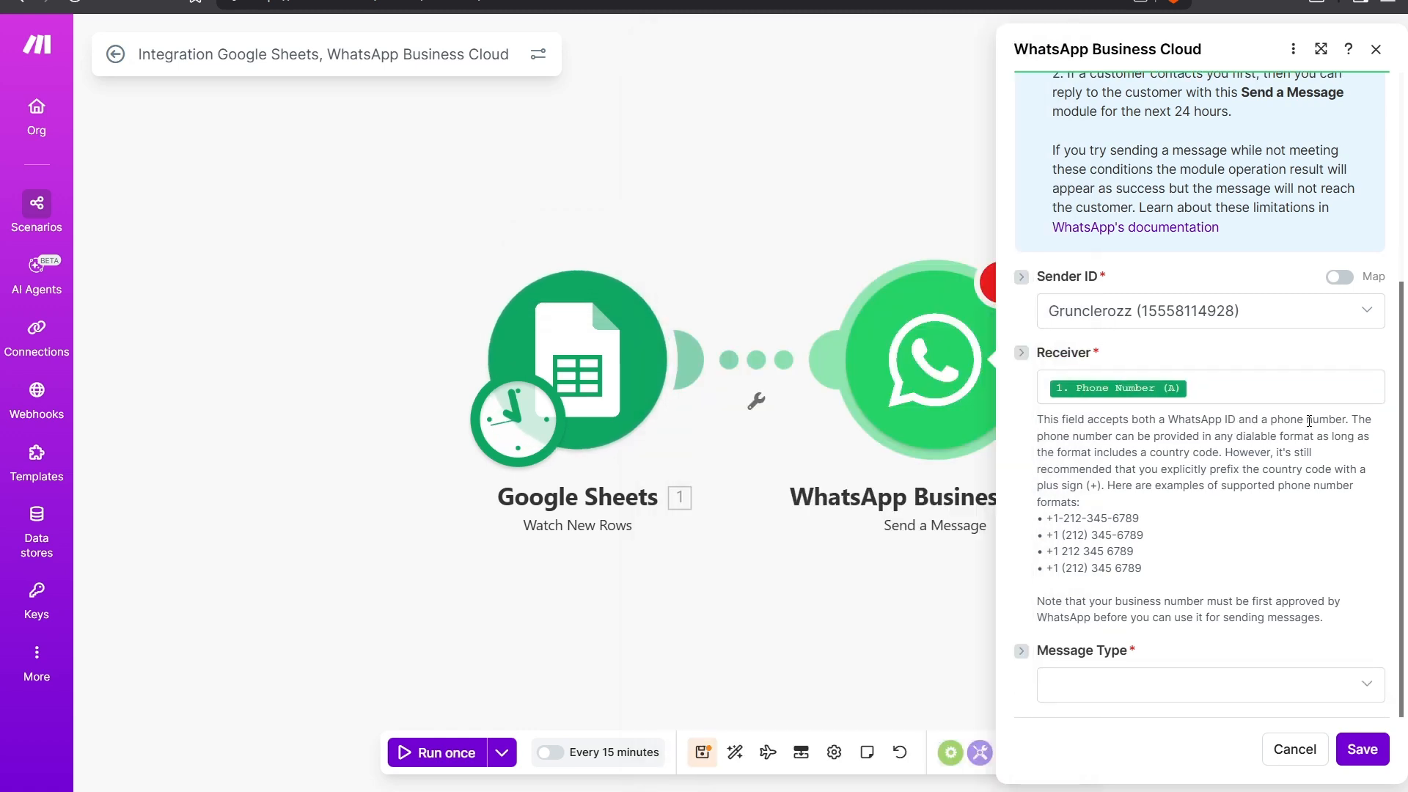
{"action": "left_click", "coordinate": [1177, 685]}
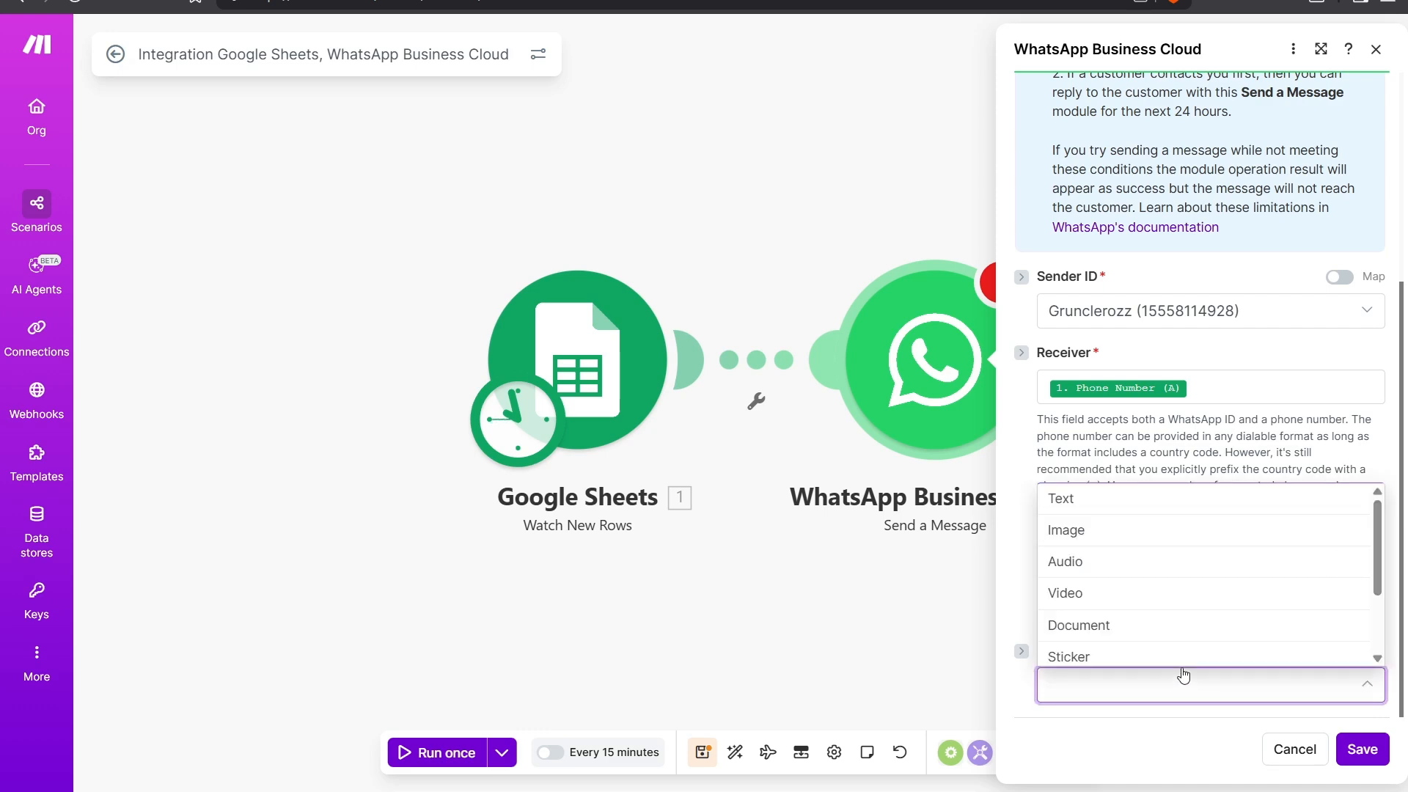
{"action": "left_click", "coordinate": [1157, 506]}
{"action": "scroll", "coordinate": [1303, 558], "scroll_direction": "down", "scroll_amount": 4}
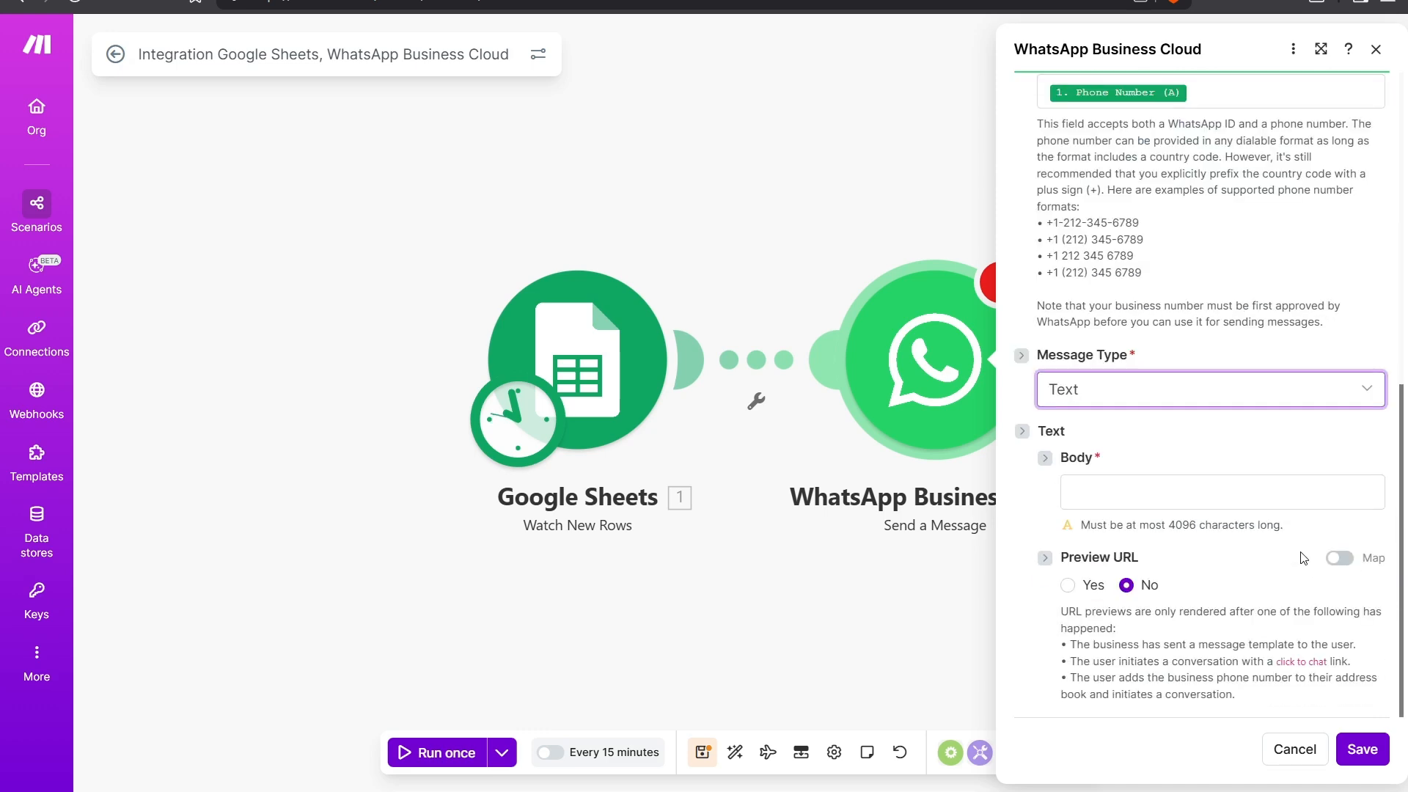
{"action": "left_click", "coordinate": [1149, 493]}
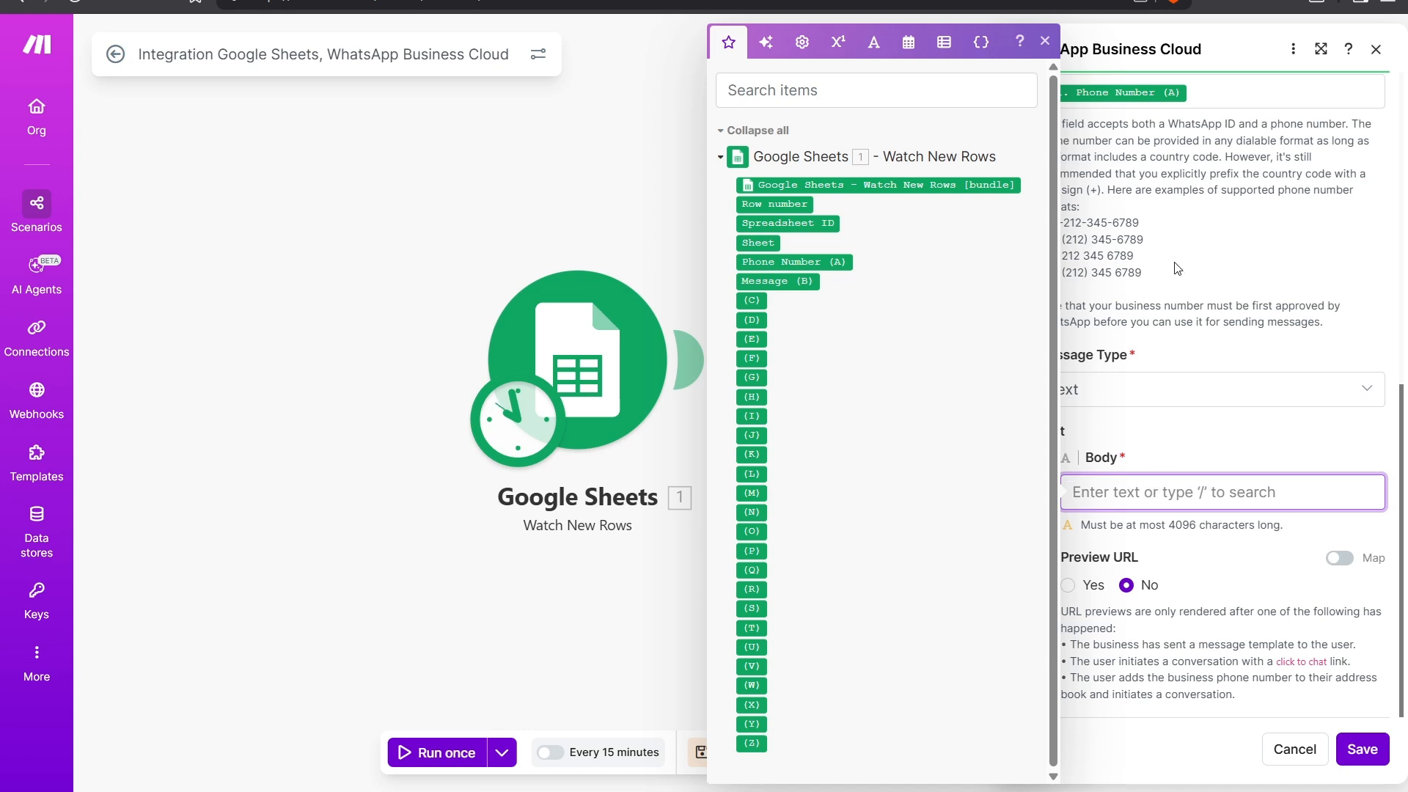
{"action": "mouse_move", "coordinate": [783, 283]}
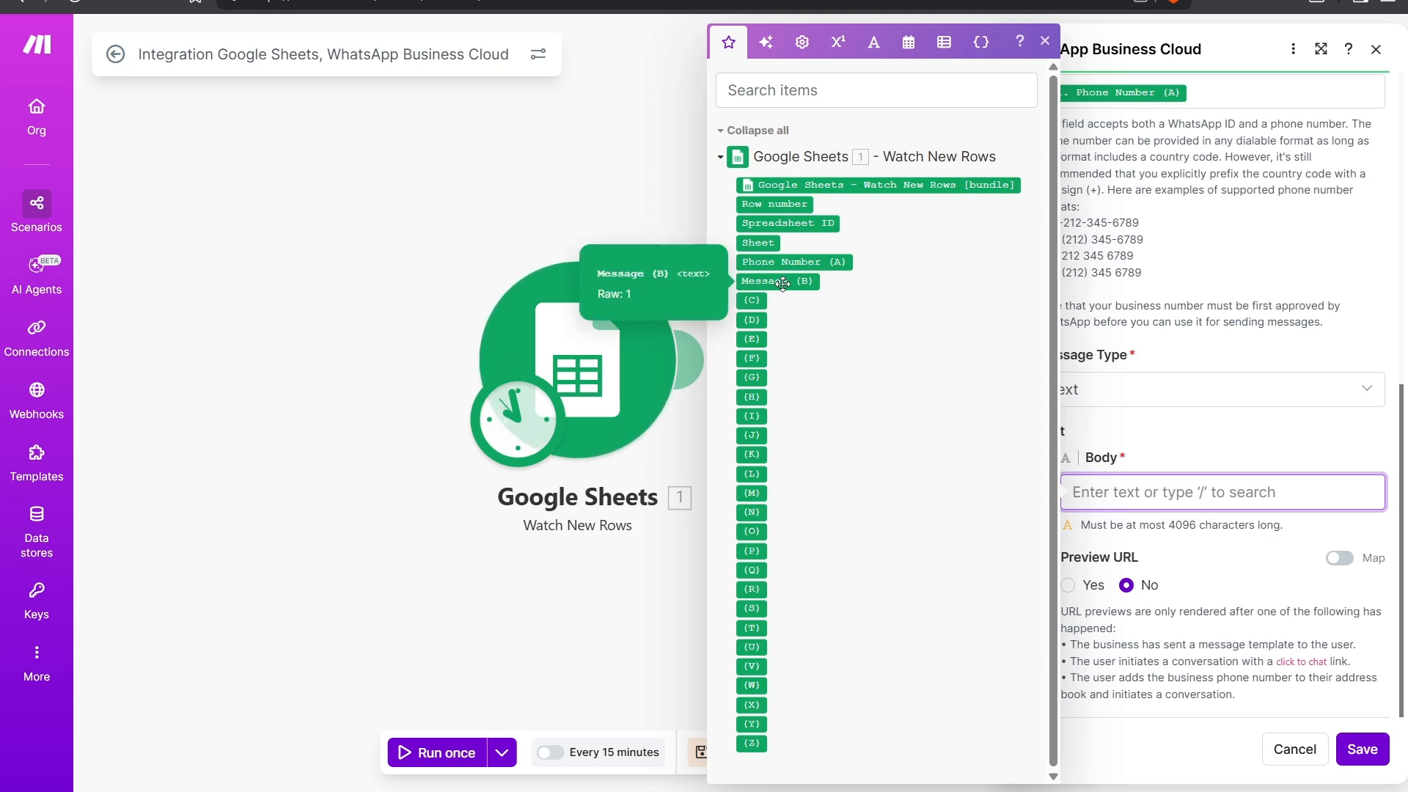
{"action": "left_click_drag", "start_coordinate": [783, 283], "coordinate": [1191, 487]}
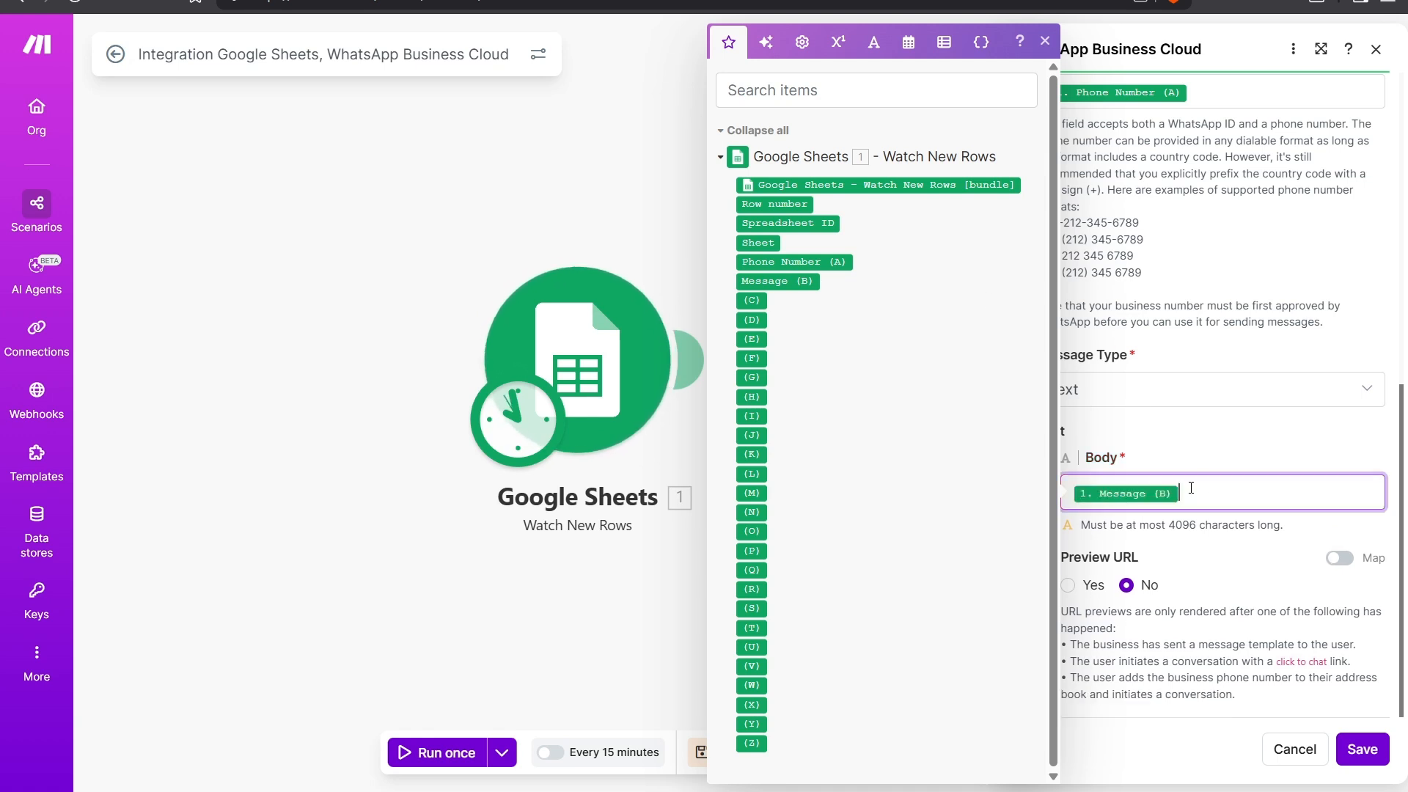
{"action": "left_click", "coordinate": [1179, 539]}
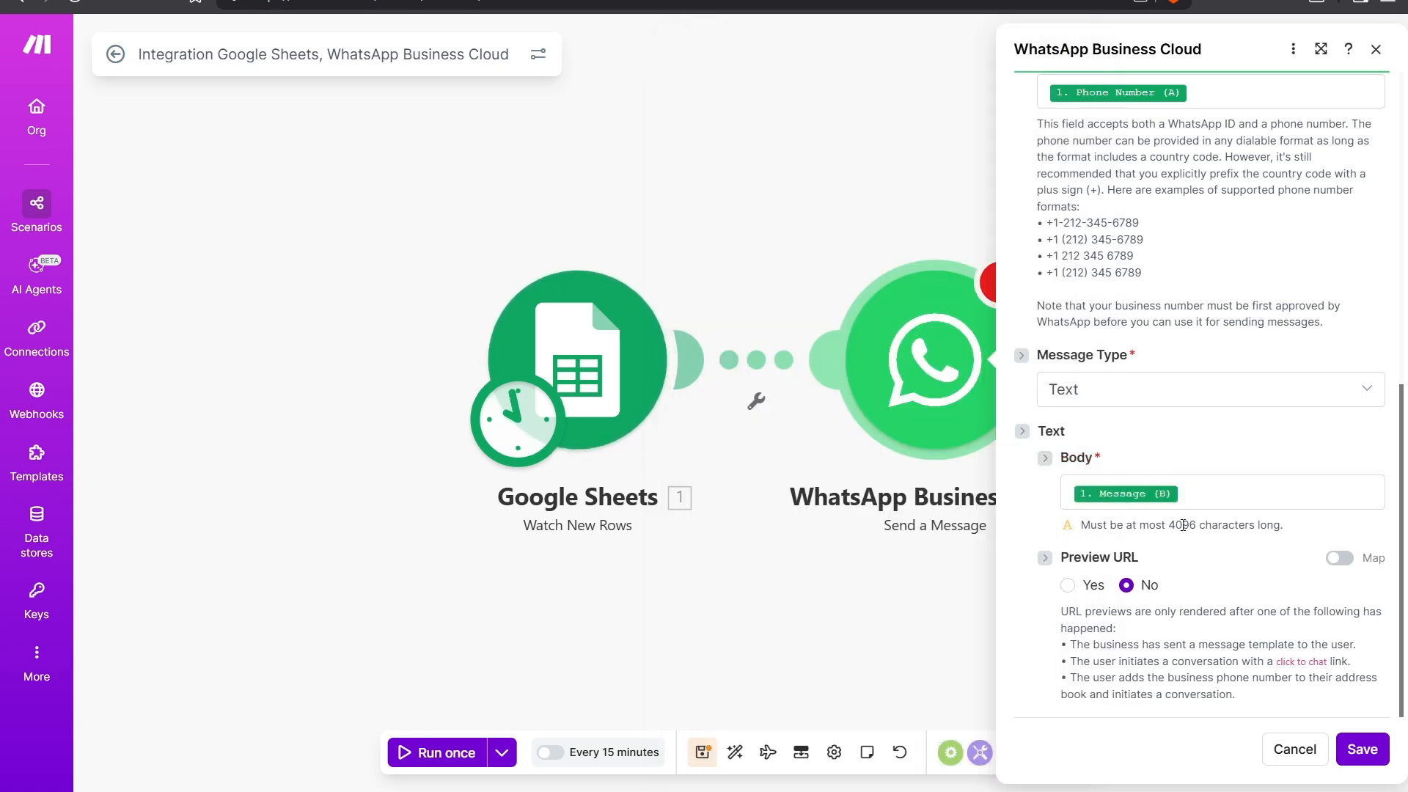
Save the WhatsApp Business Cloud module's settings and run the scenario once
{"action": "left_click", "coordinate": [1362, 750]}
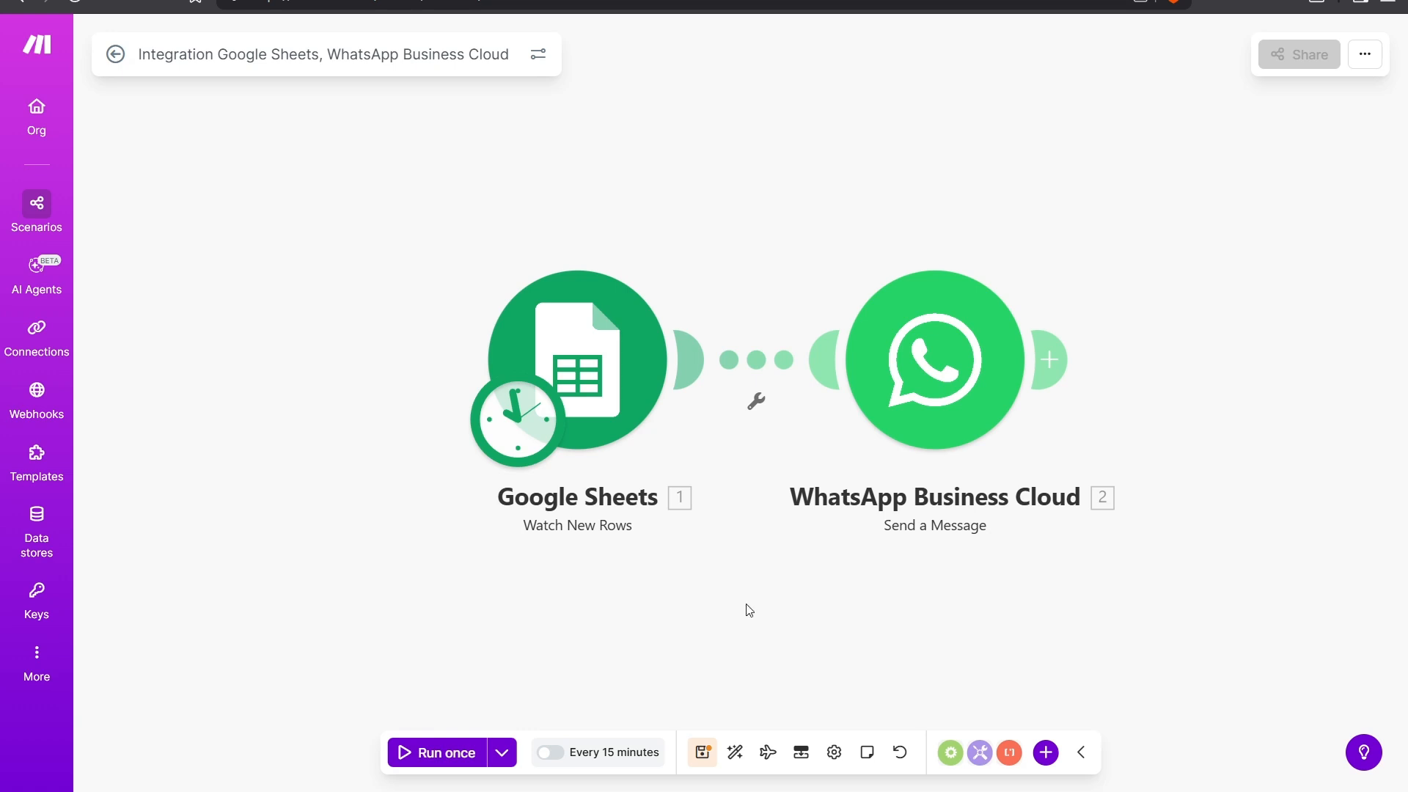
{"action": "left_click", "coordinate": [430, 750]}
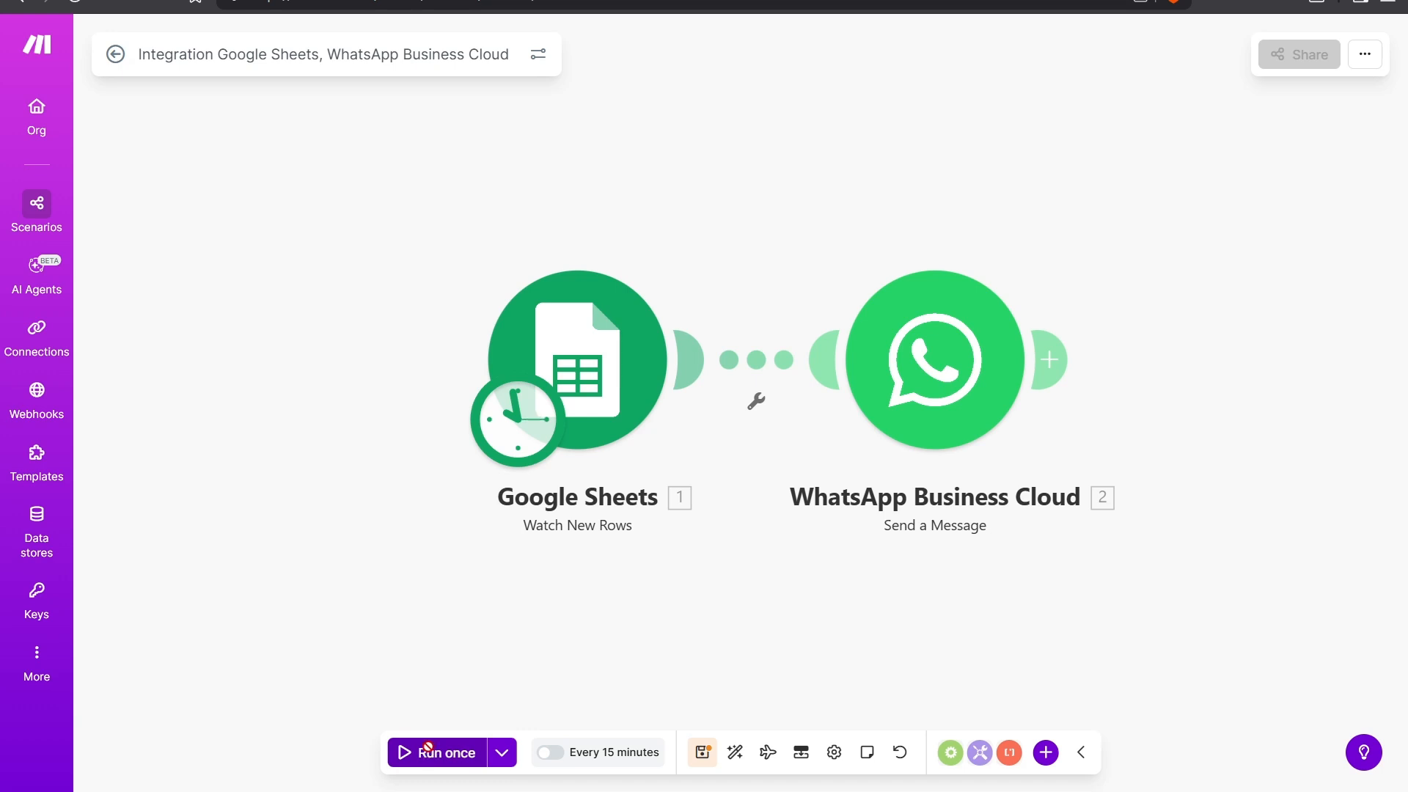